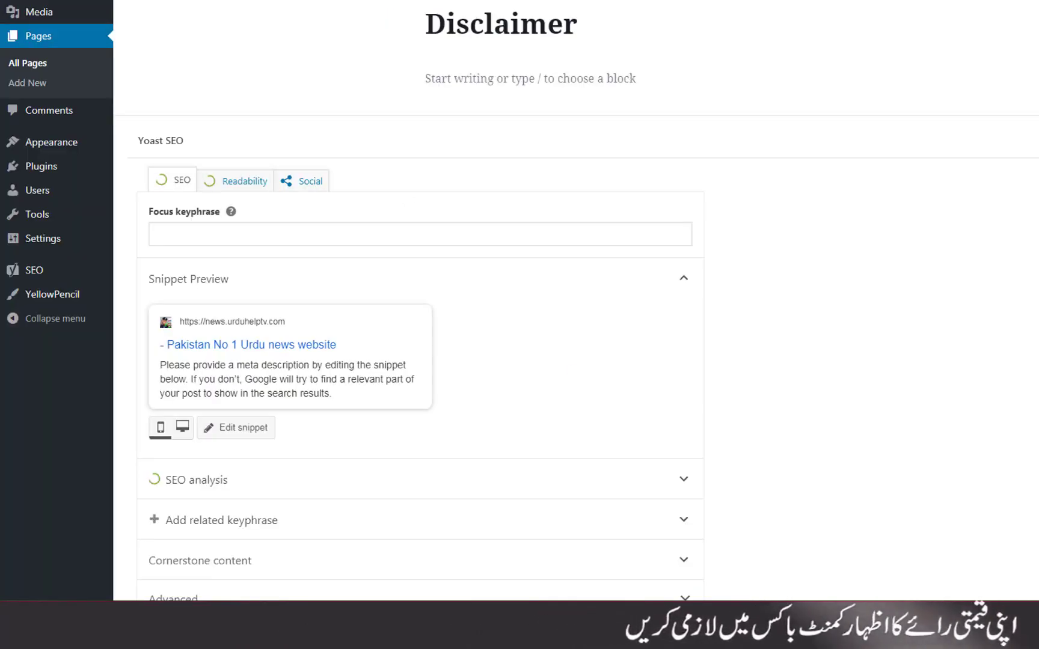
Search Google for "disclaimer generator" in a new browser tab and open the disclaimergenerator.net result.
click(190, 33)
text(google.com/webhp)
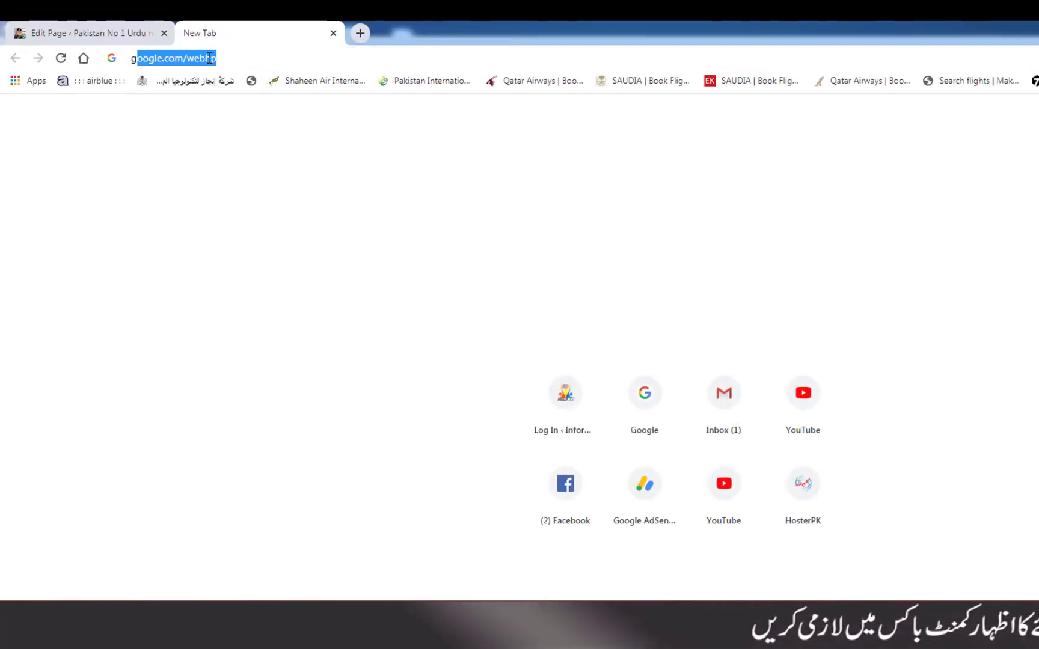
key(Return)
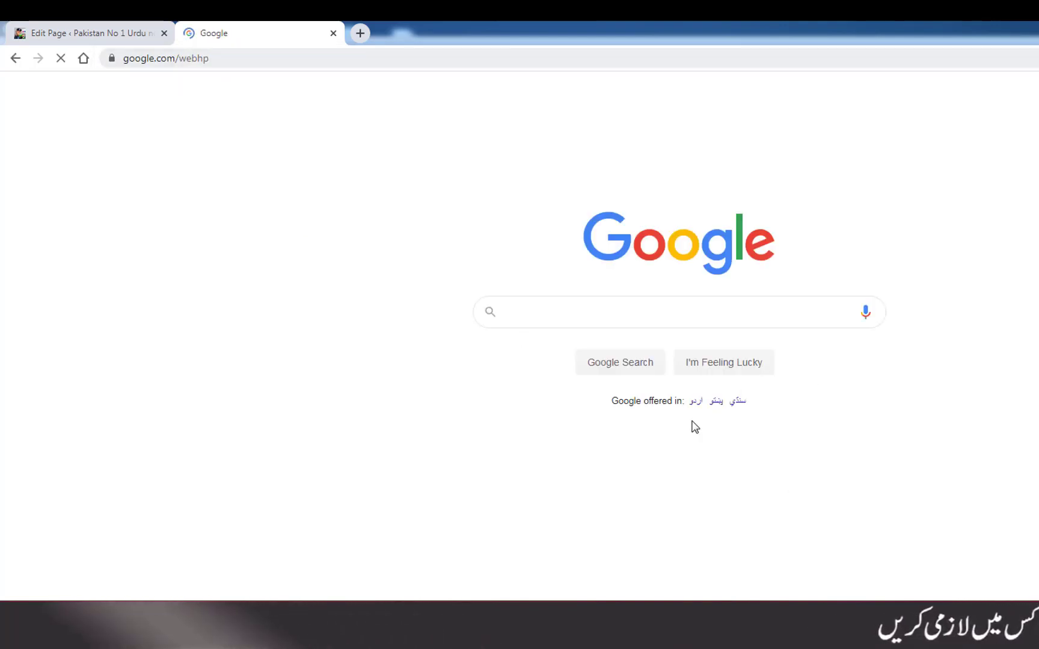
click(619, 316)
text(di)
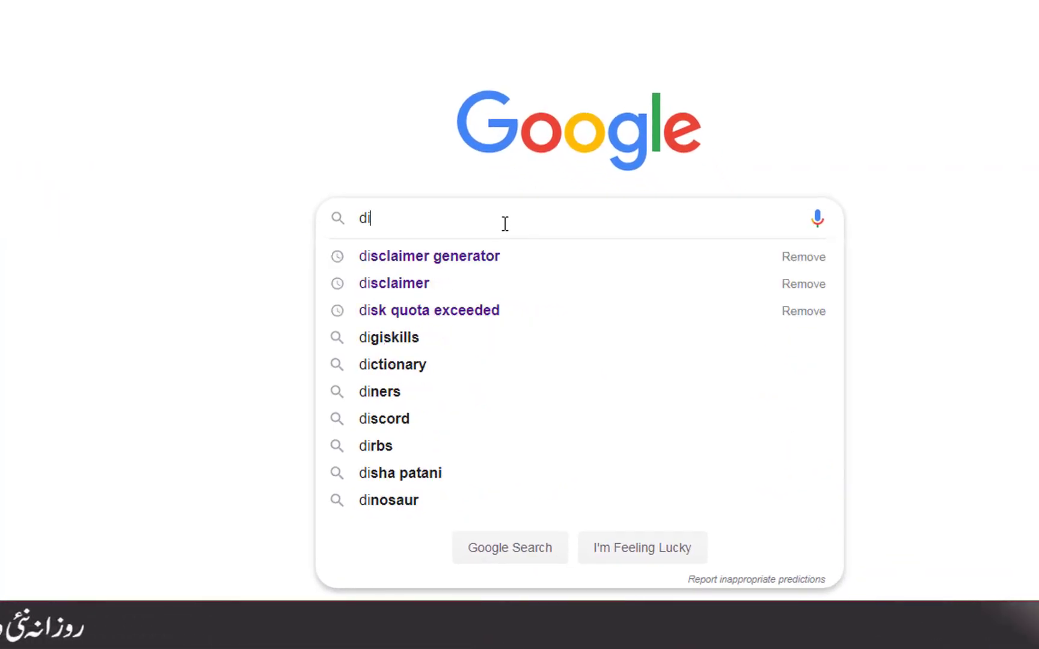
click(502, 258)
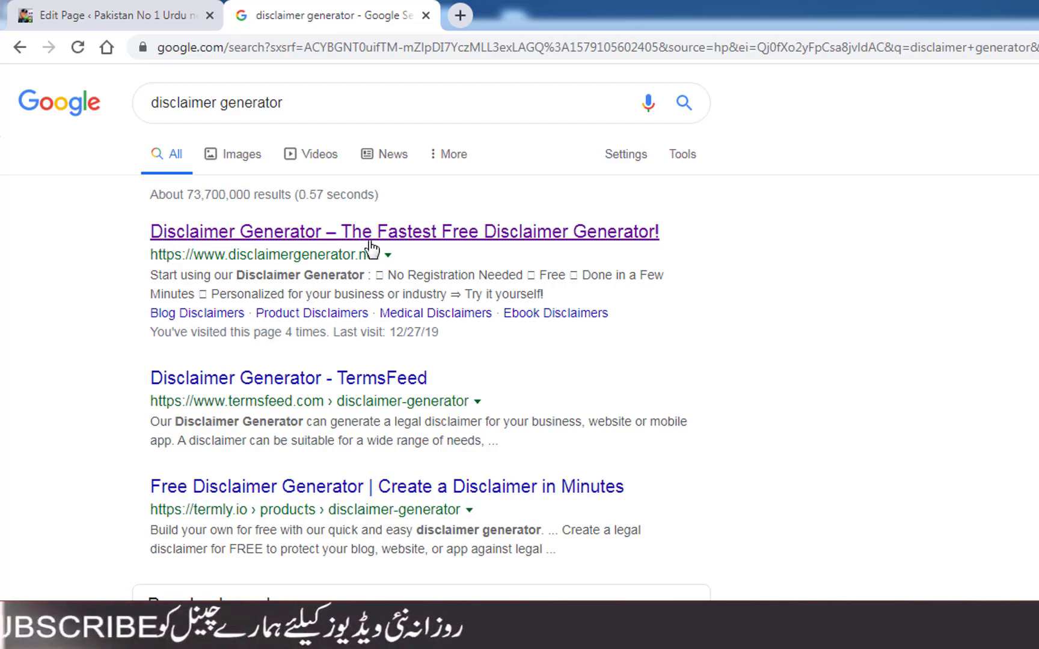
click(463, 234)
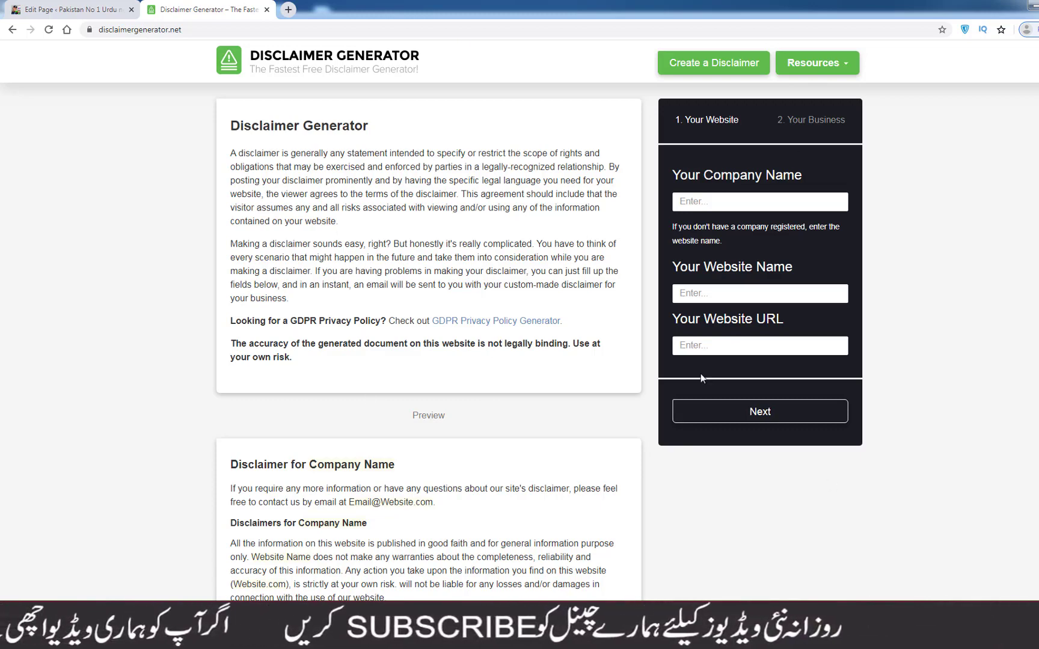
Fill in the disclaimer form with company name "pak urdu tube" and website name "pakurdutube".
click(766, 205)
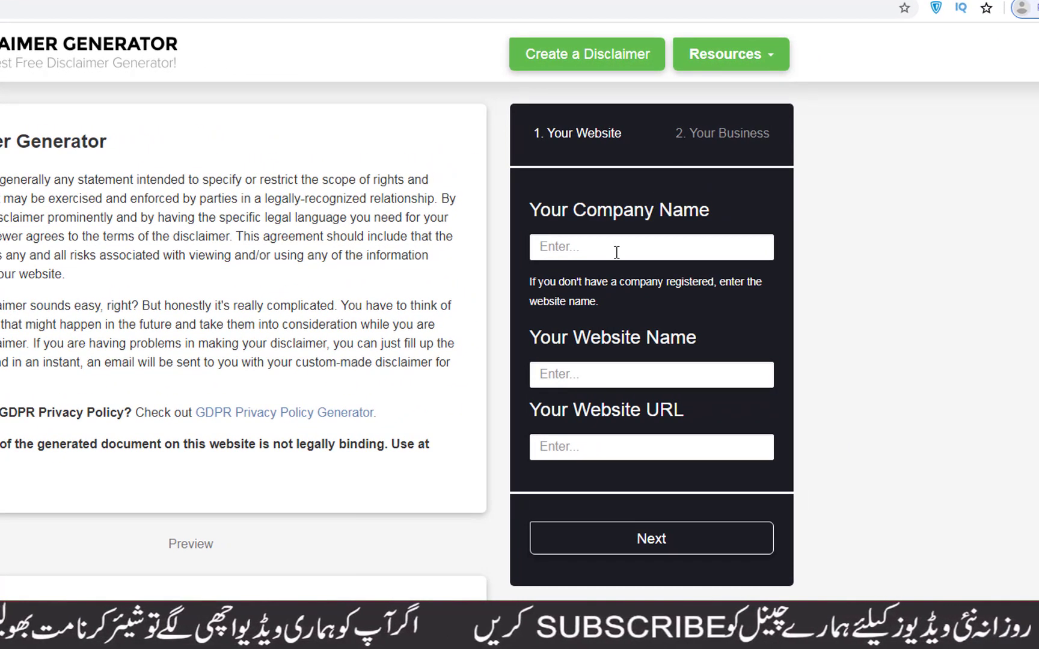
click(616, 251)
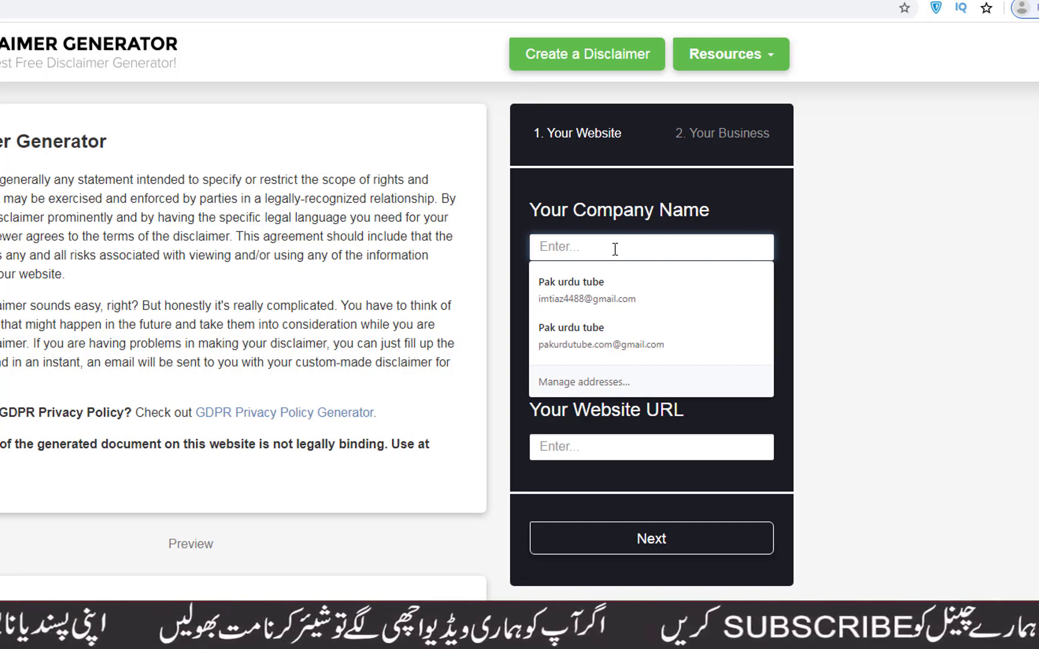
text(pak urdu tube)
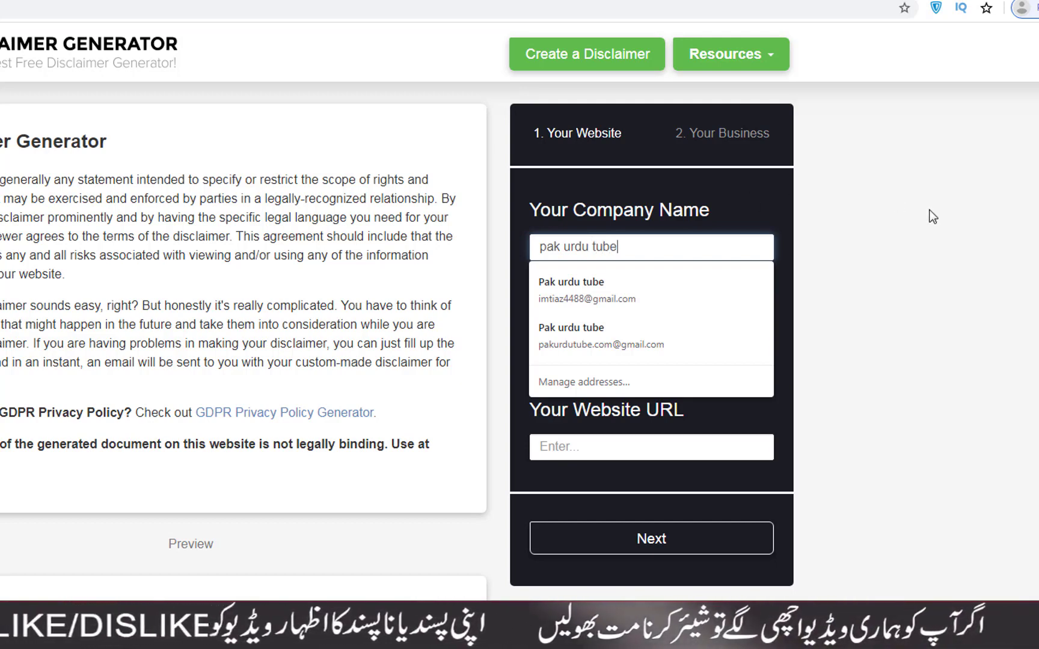
click(929, 211)
click(671, 376)
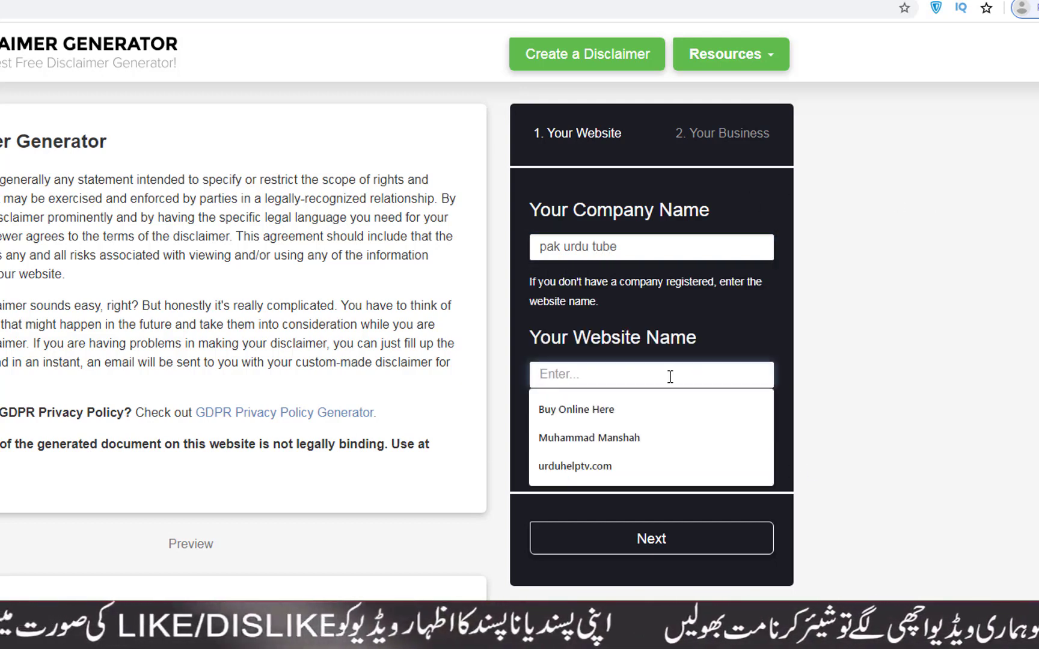
text(pakurdutube)
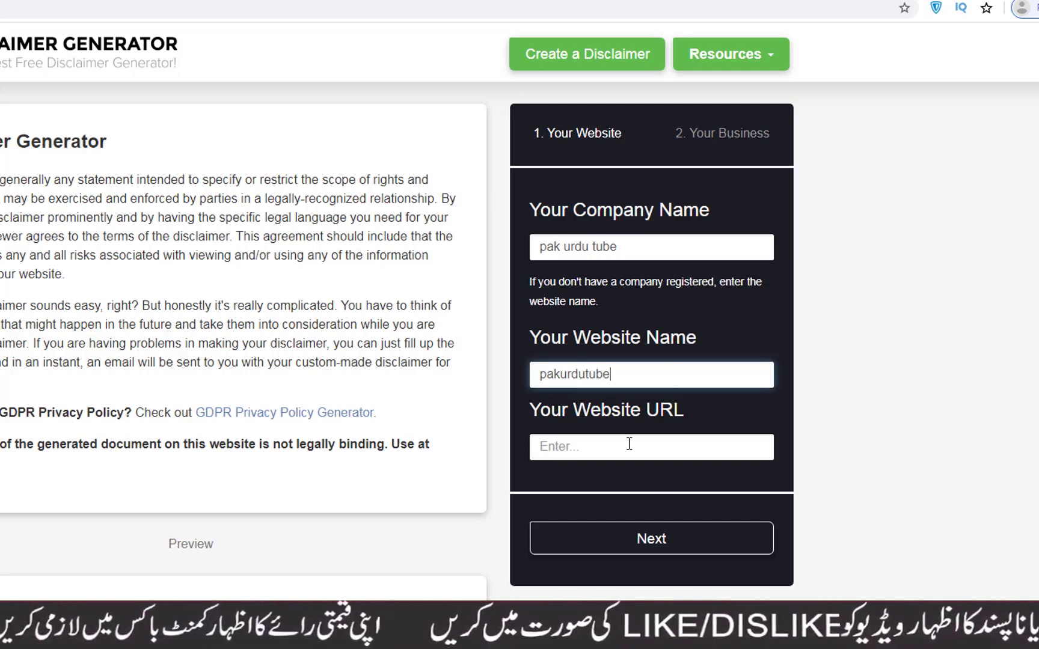
click(628, 444)
click(854, 411)
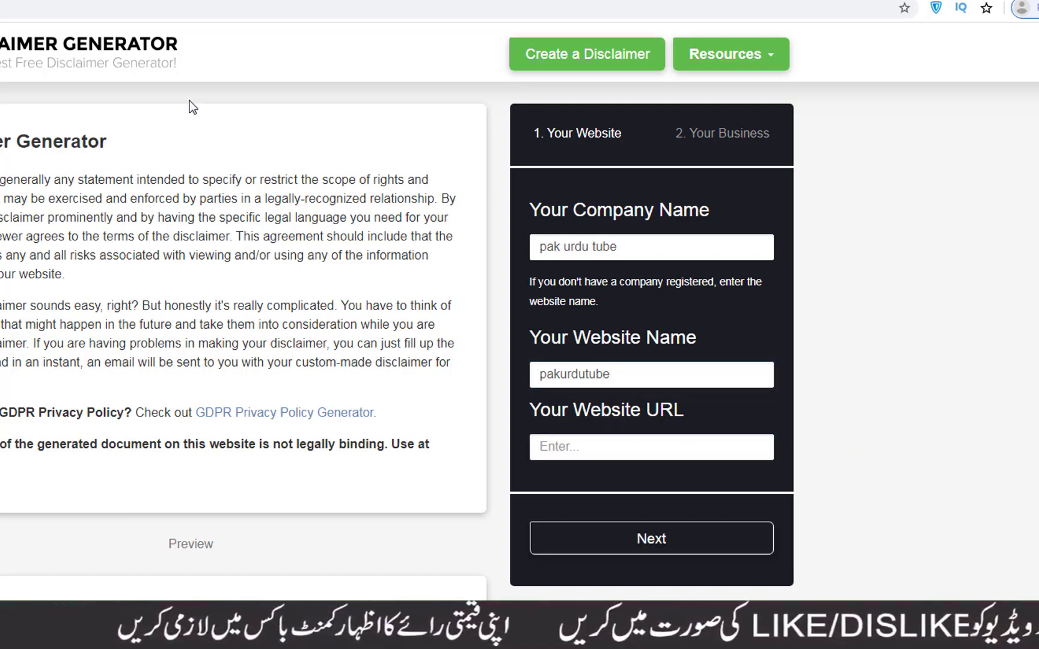
Open the WordPress site's homepage in a new tab from the Disclaimer page editor and copy its web address.
click(59, 10)
mouse_move(88, 73)
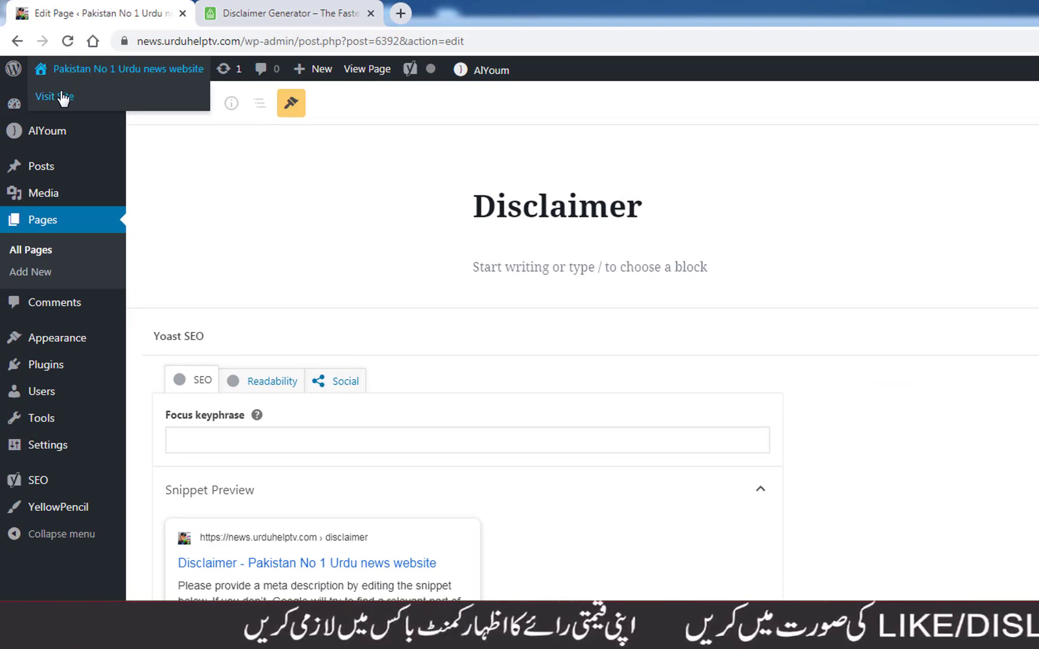
right_click(62, 98)
click(82, 104)
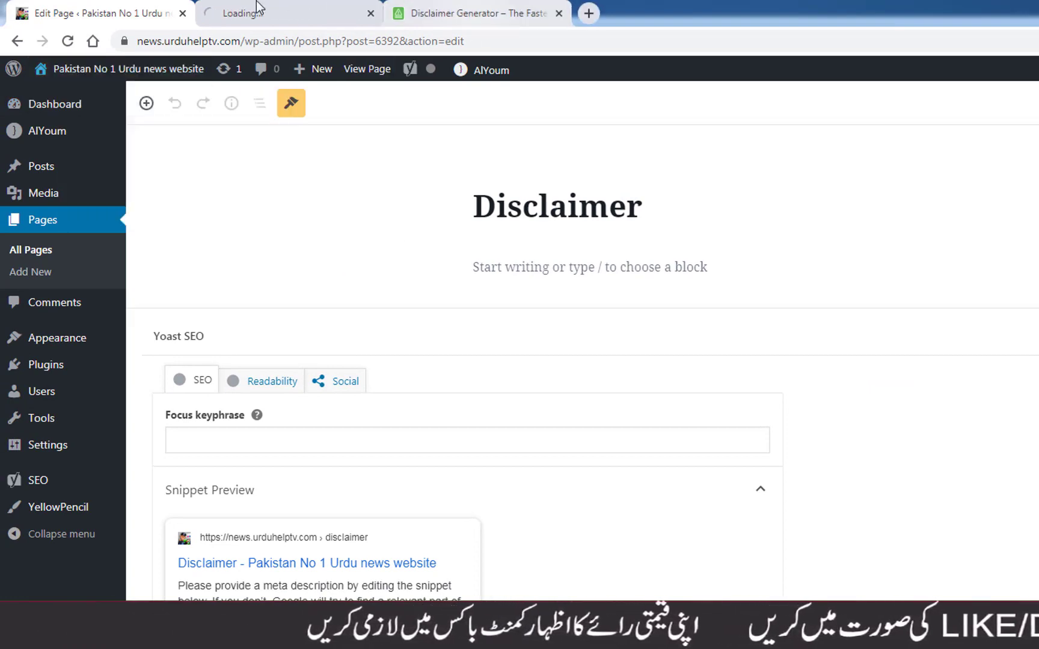
click(286, 17)
click(193, 42)
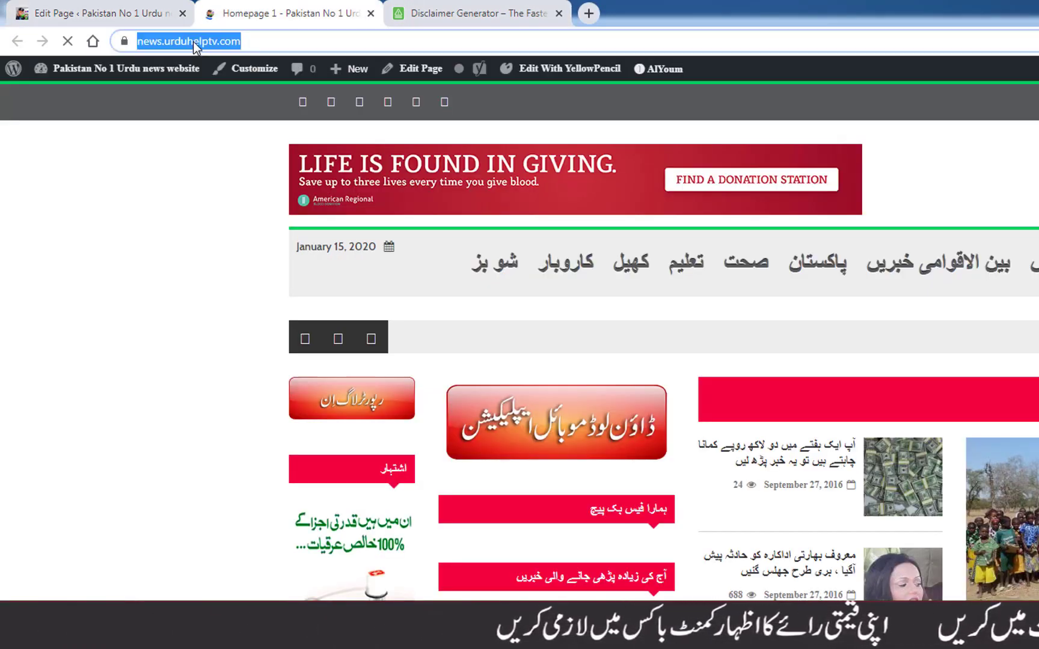
right_click(198, 42)
click(231, 100)
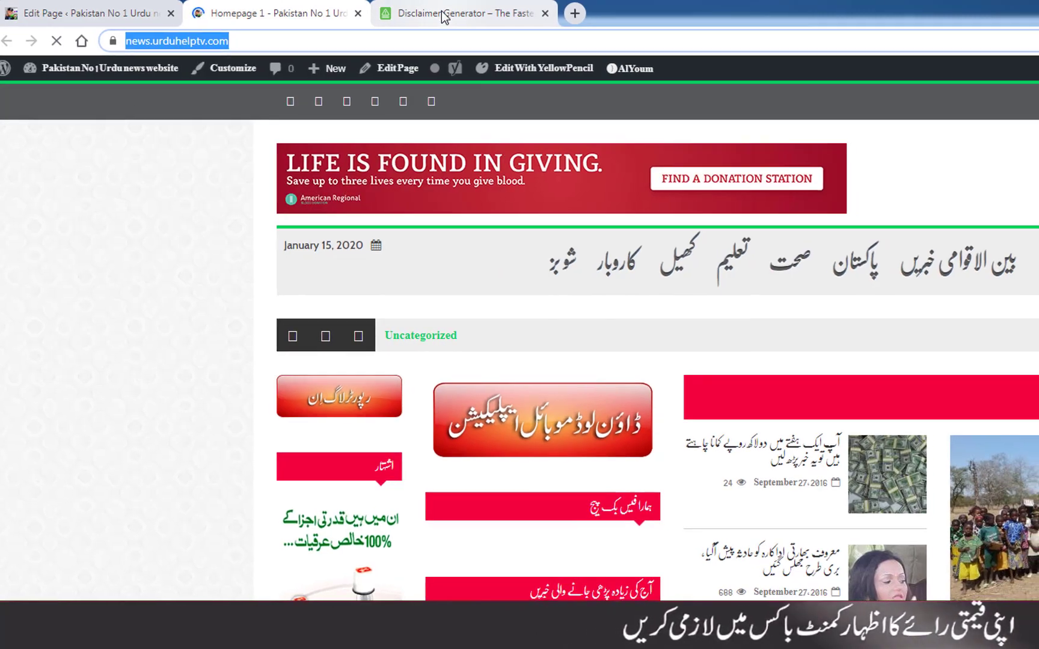
click(443, 14)
click(991, 483)
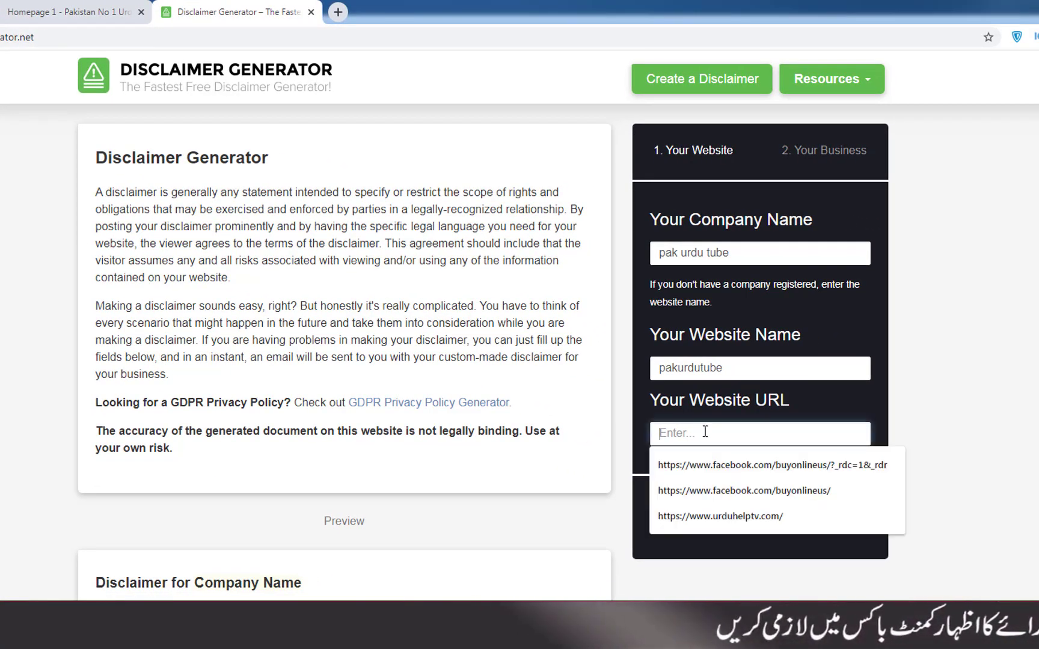
right_click(705, 432)
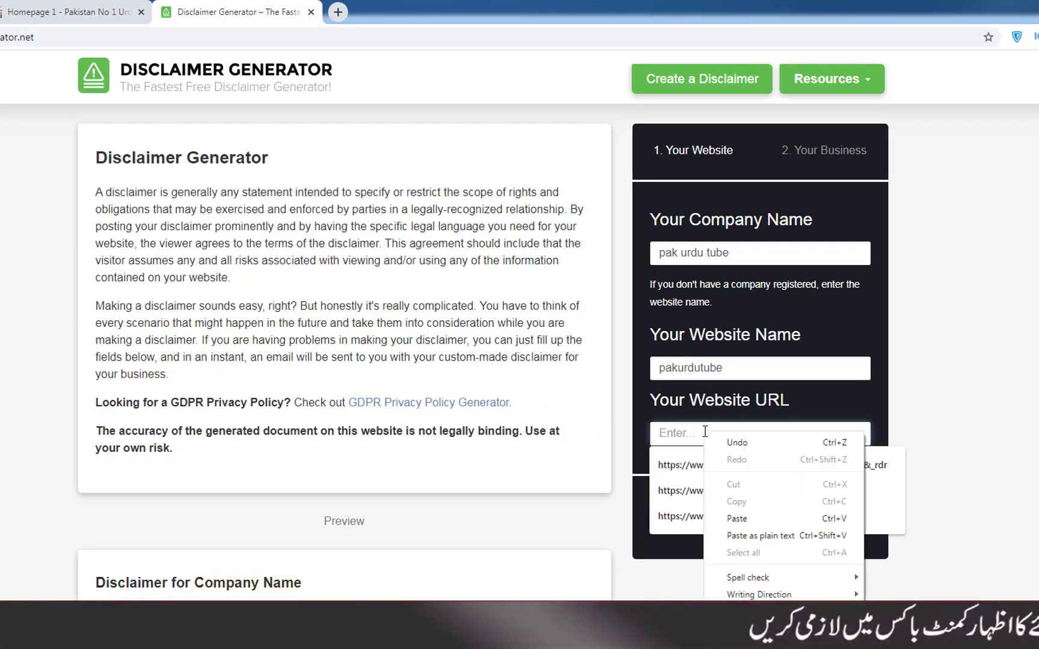
click(736, 518)
click(1008, 383)
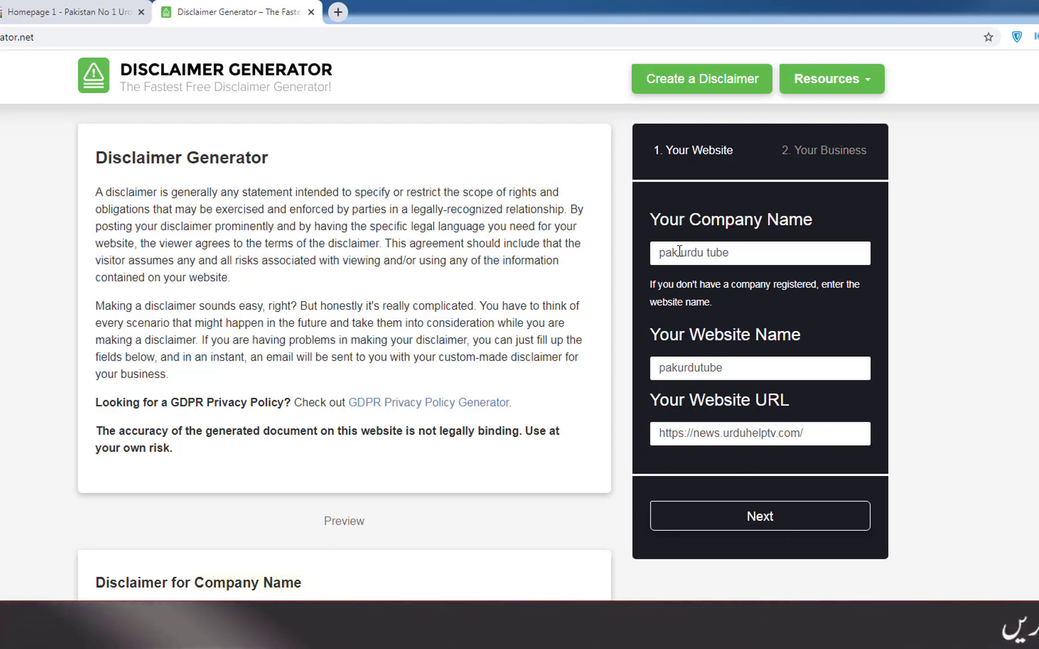
Review the company name, website name and website URL entered in the disclaimer form.
drag(650, 219, 809, 221)
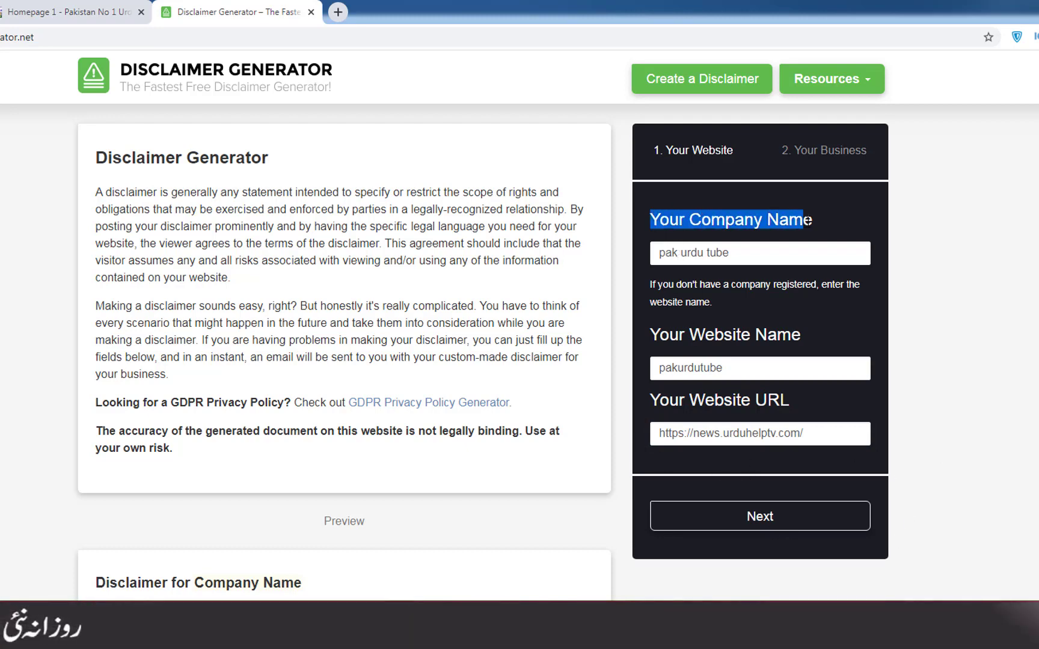
click(758, 248)
click(786, 253)
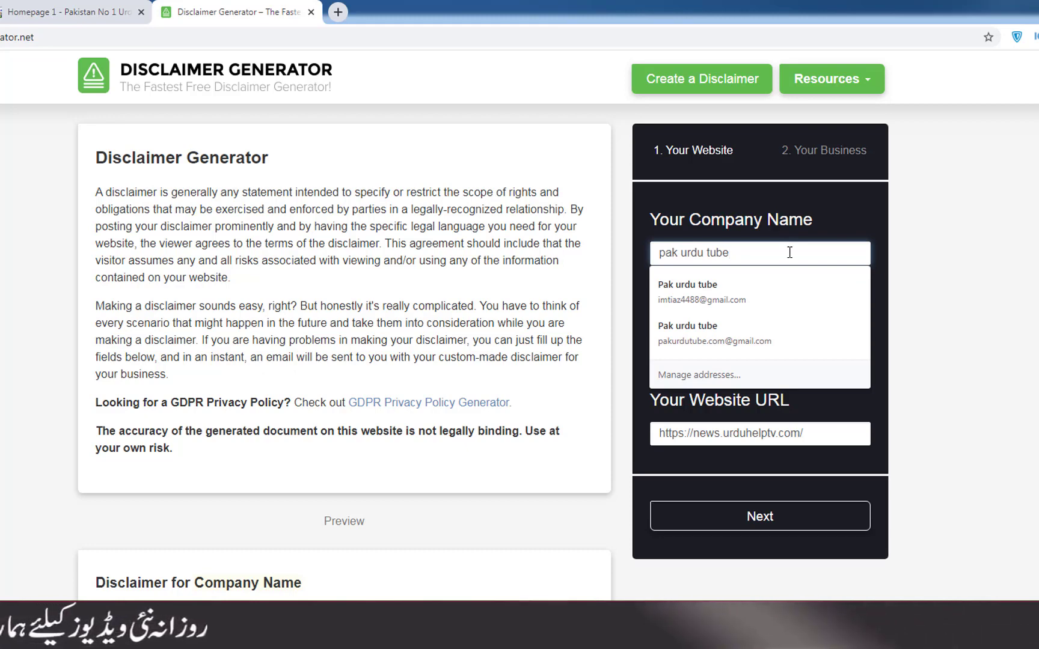
click(888, 217)
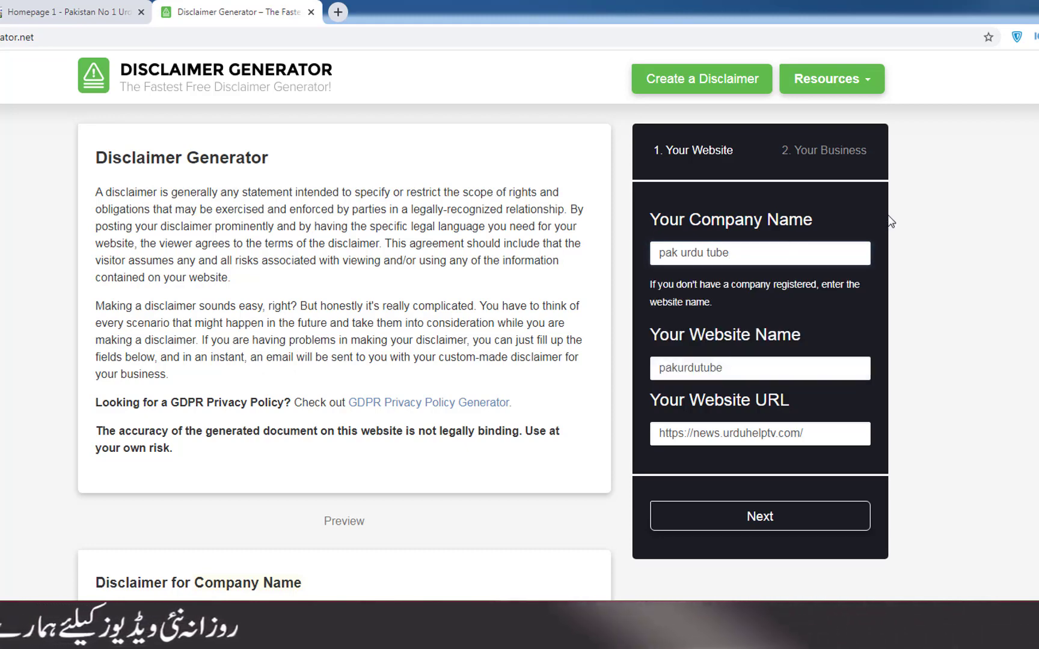
double_click(755, 366)
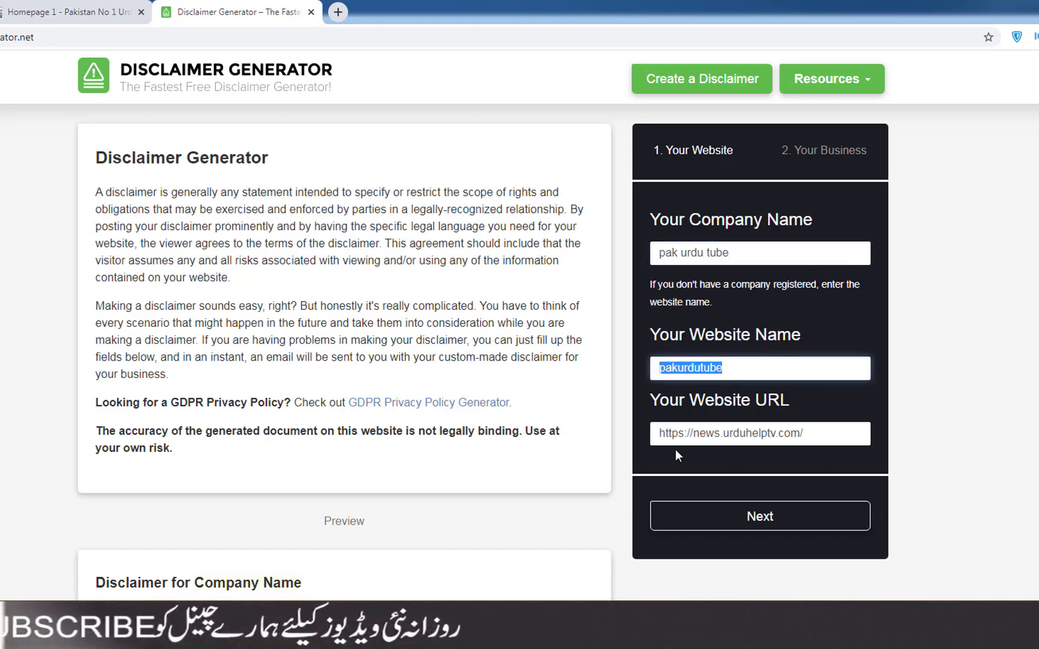
drag(659, 432, 816, 431)
click(901, 409)
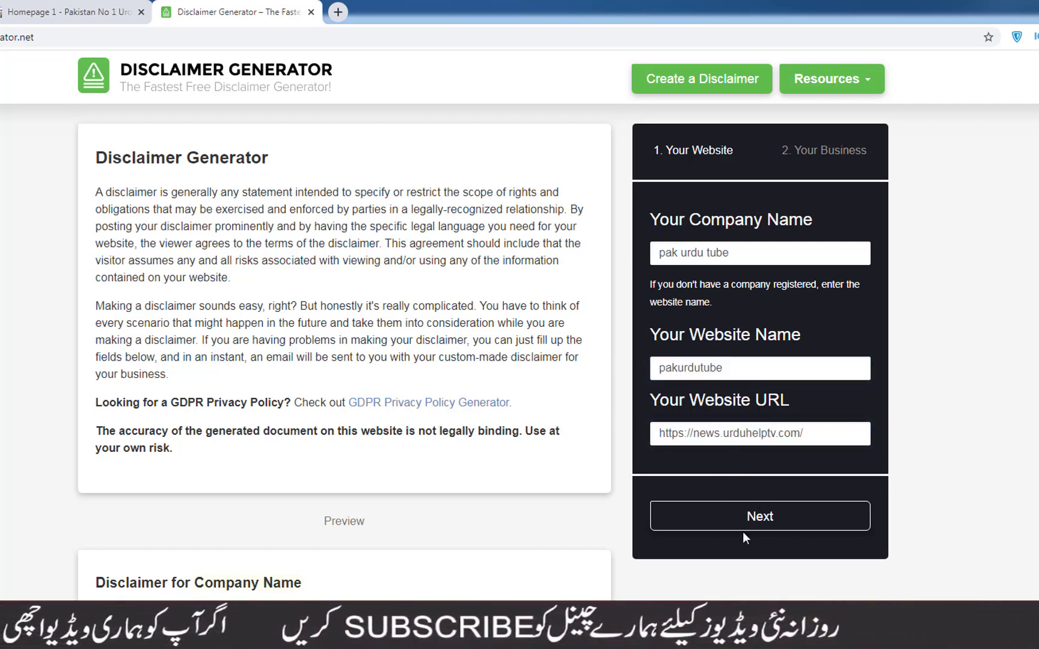
Continue to the business details and set the country to Pakistan and the state to Punjab.
click(760, 516)
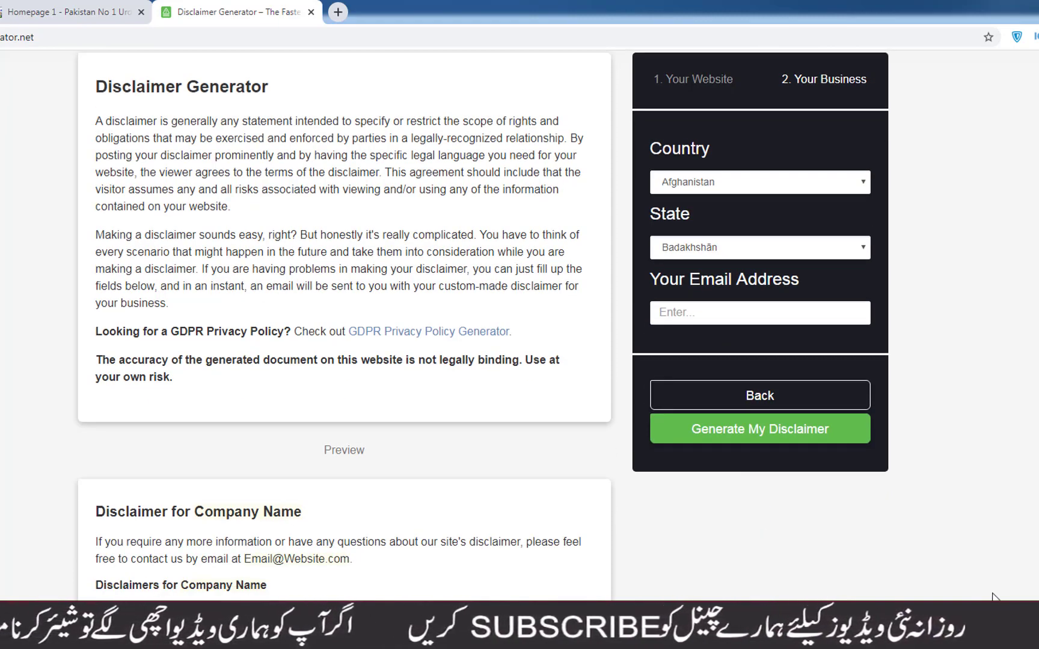
scroll(751, 288, up, 1)
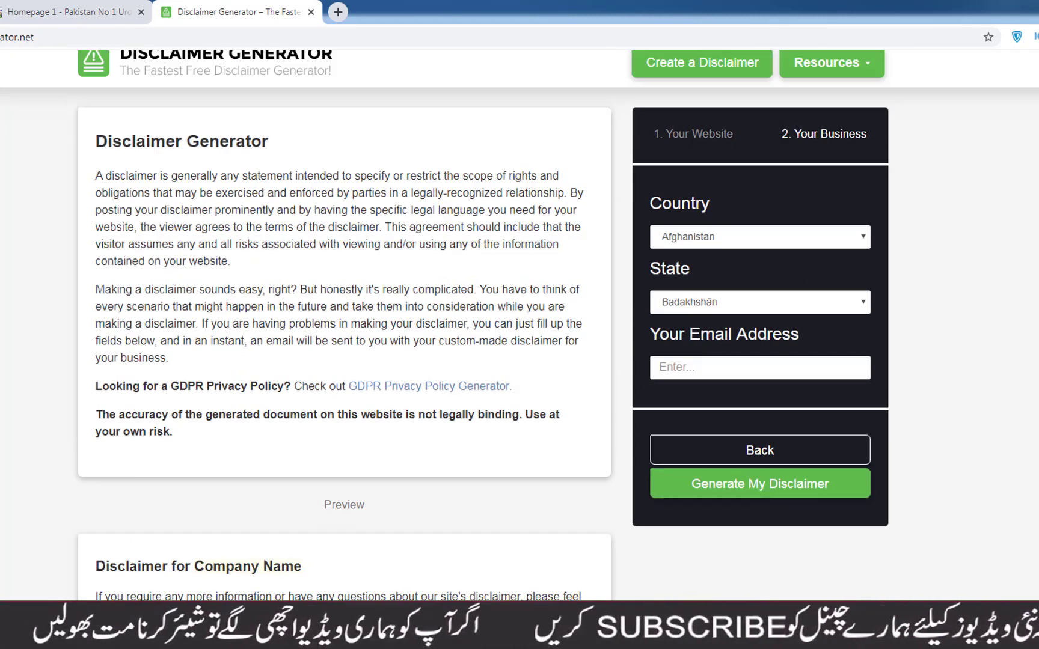
click(706, 259)
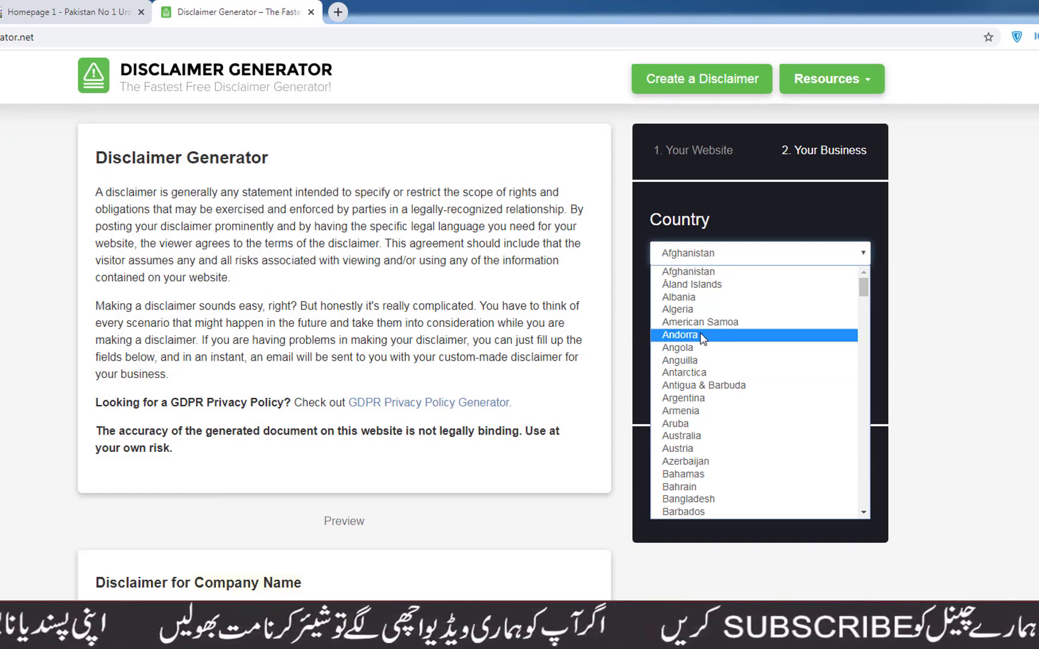
key(p)
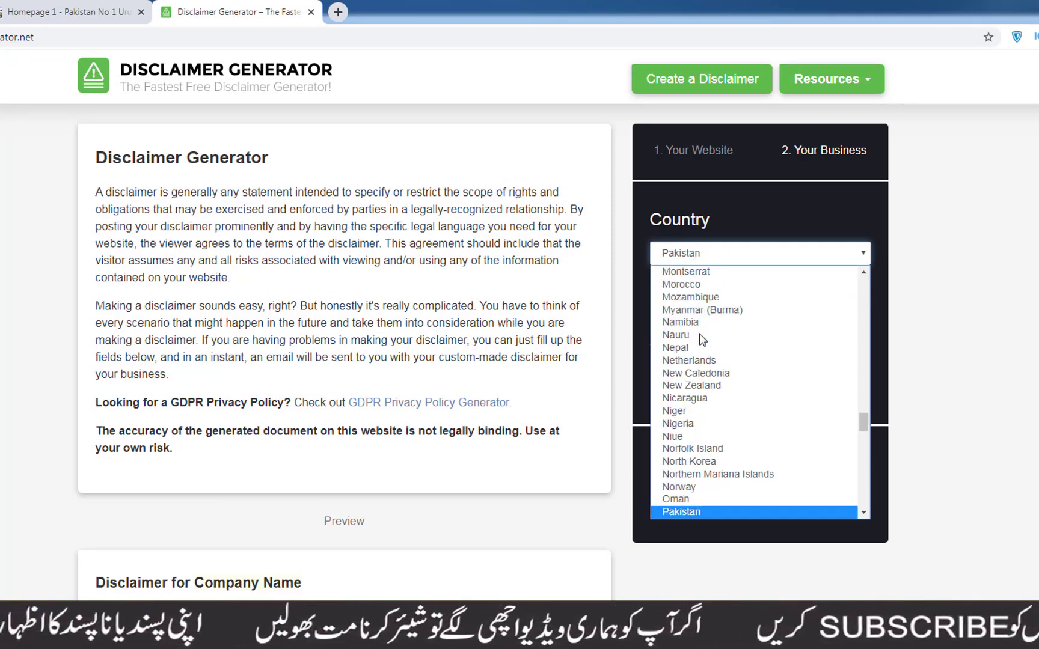
click(698, 514)
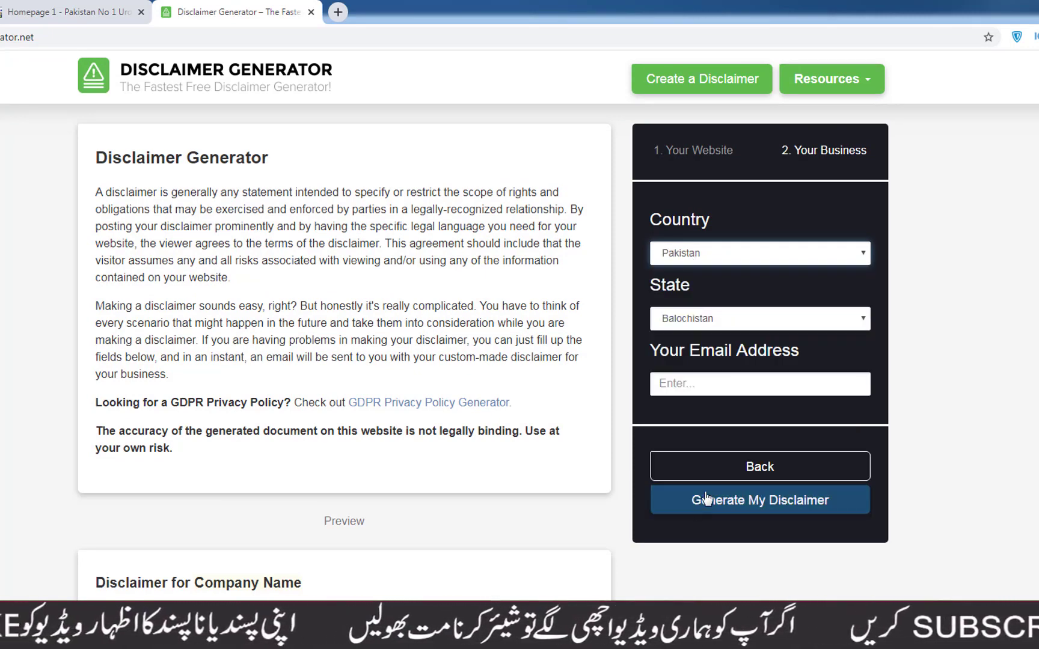
click(710, 325)
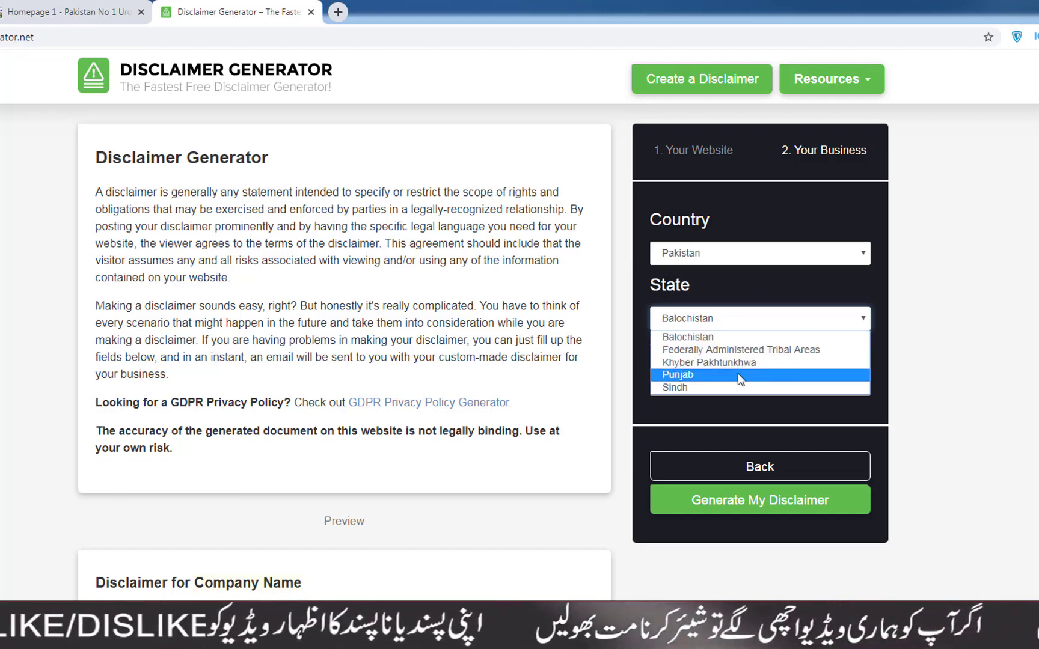
click(691, 375)
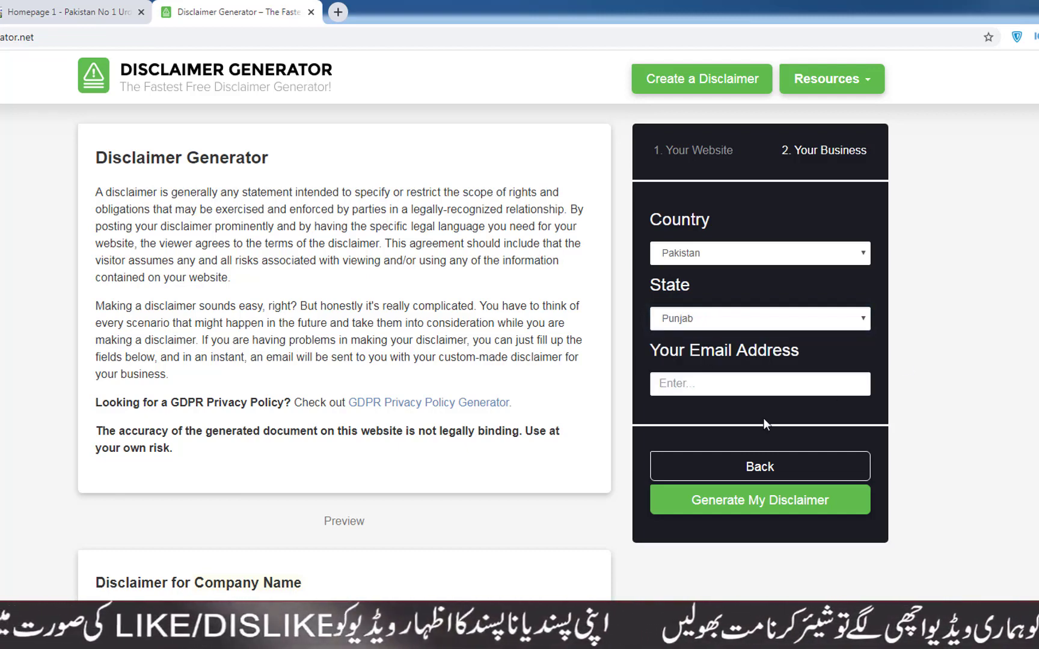
Fill in the business e-mail address from the second saved suggestion and generate the disclaimer.
click(742, 380)
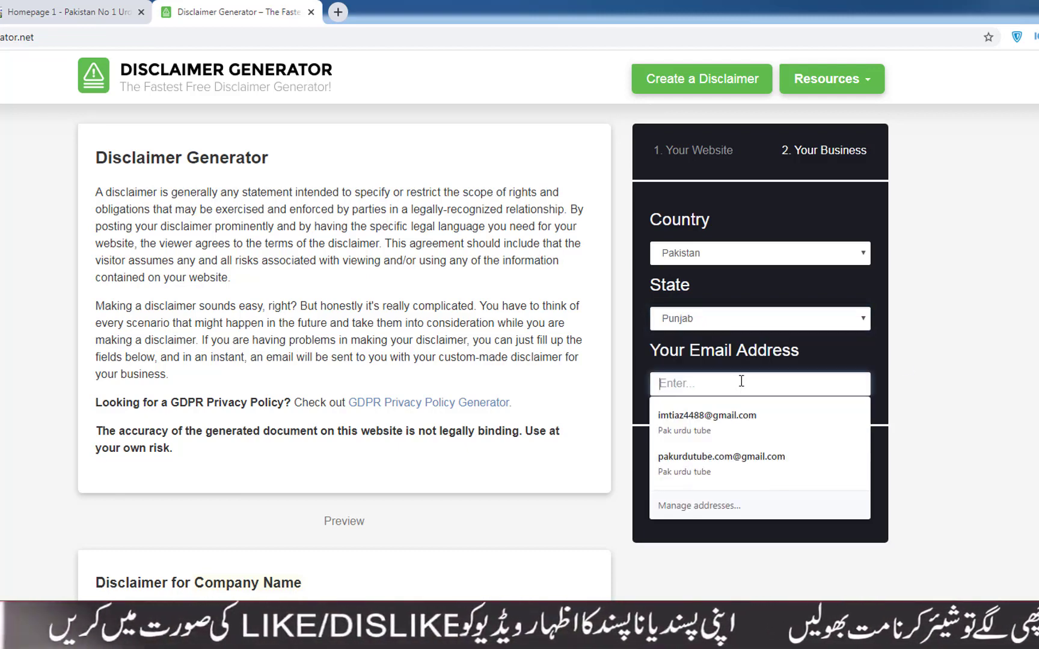
click(711, 463)
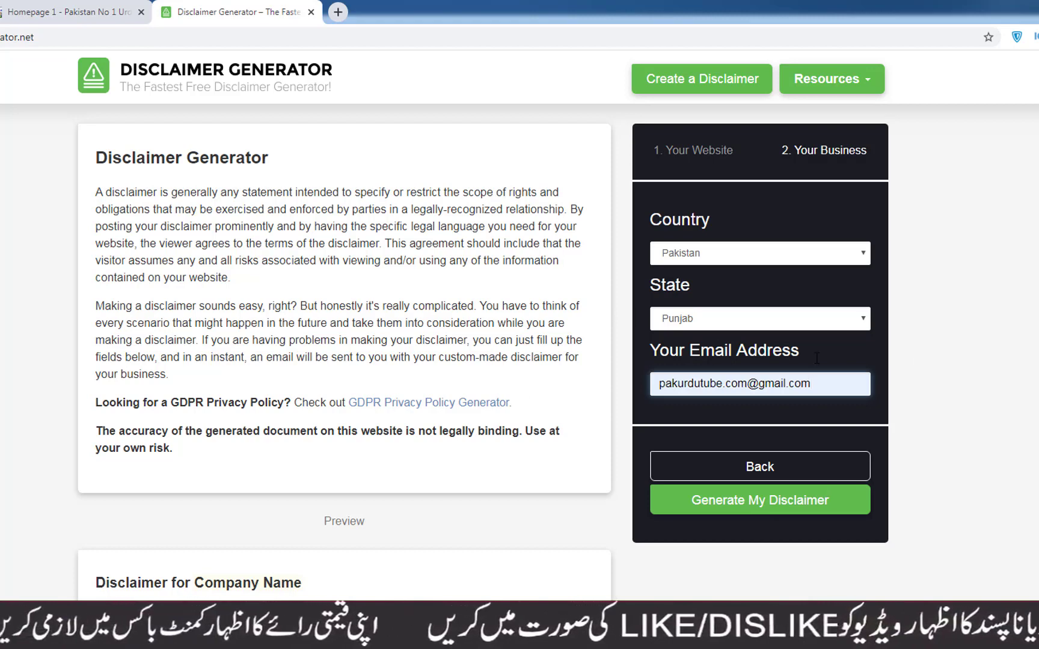
click(758, 507)
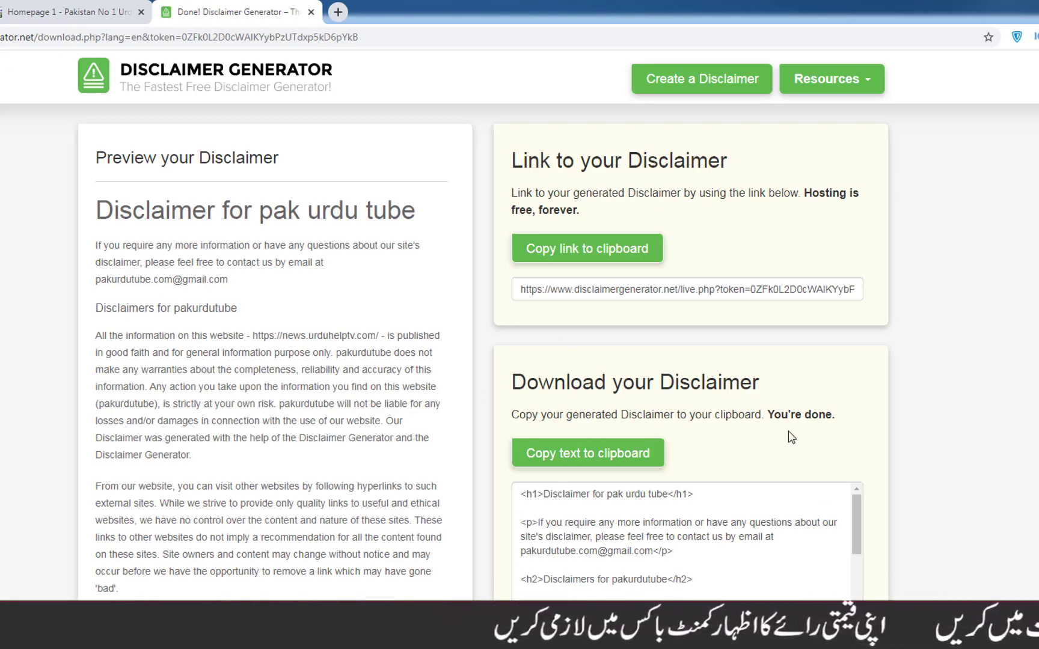
scroll(519, 312, down, 2)
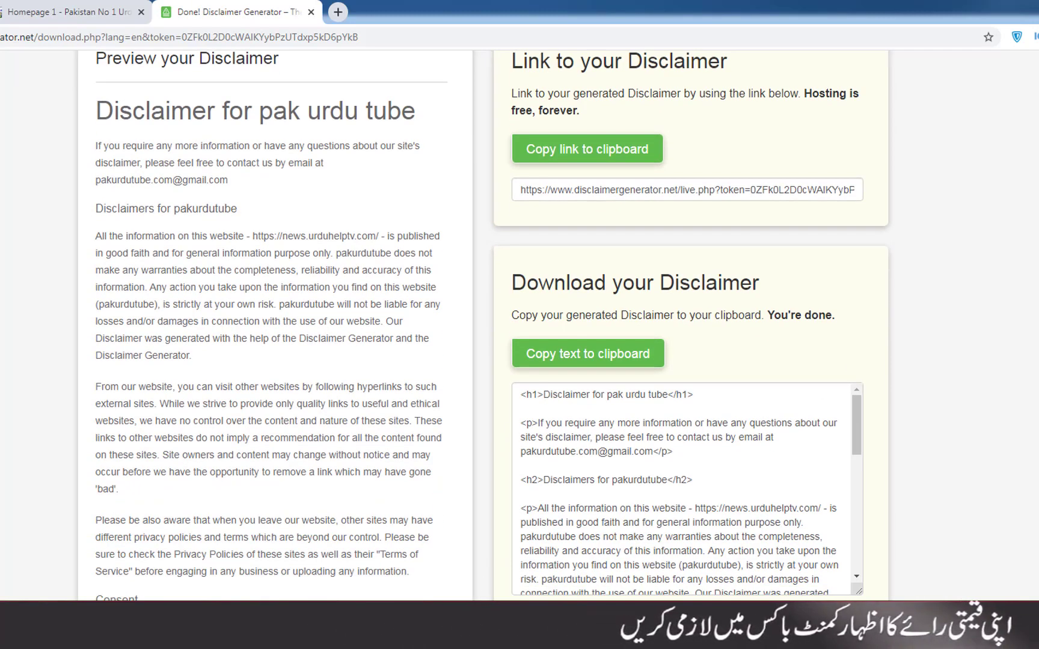
scroll(122, 155, up, 1)
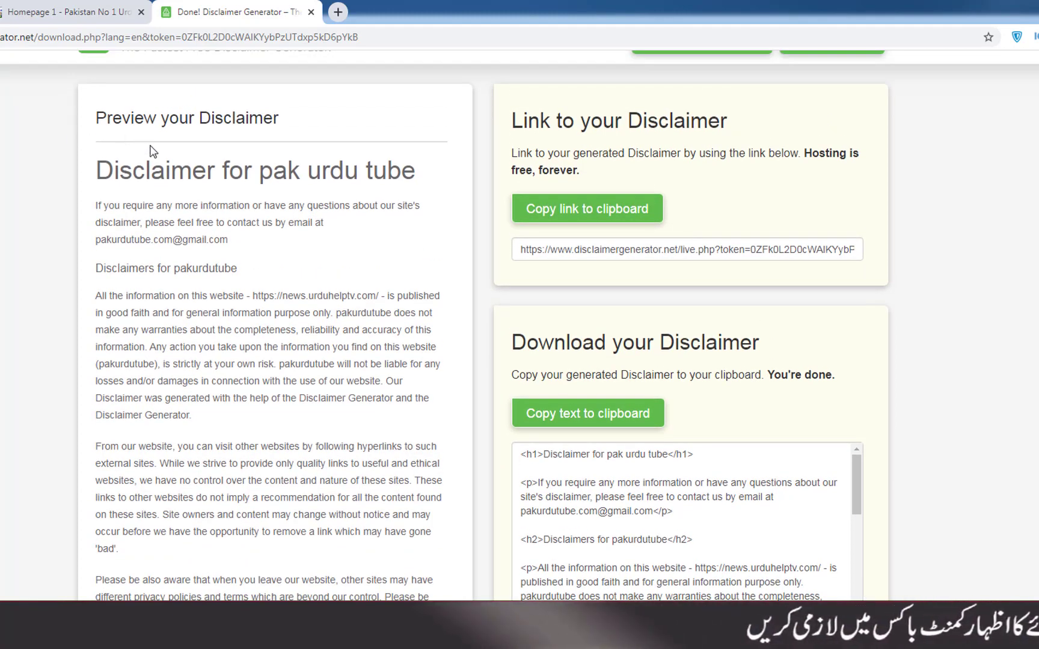
Copy the full generated disclaimer text to the clipboard.
drag(96, 170, 270, 608)
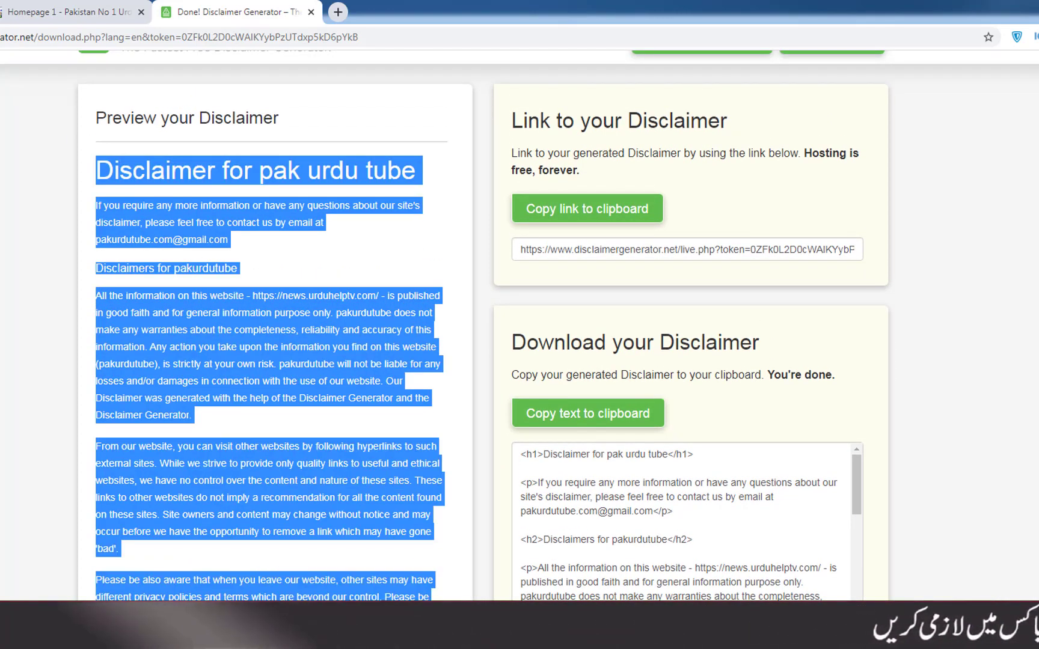
click(581, 481)
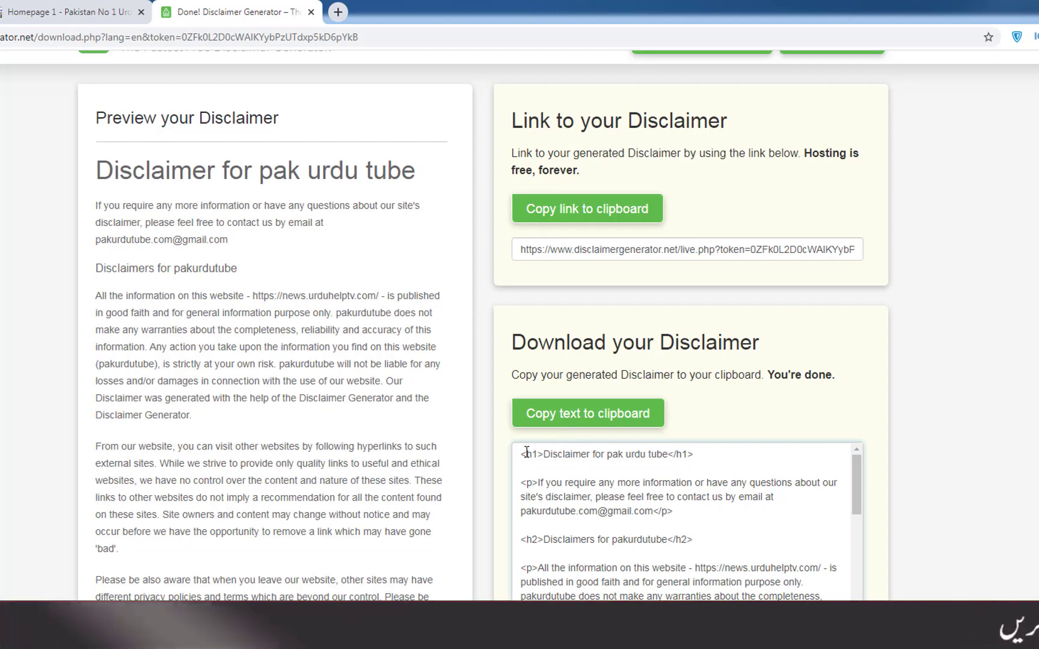
drag(523, 452, 721, 601)
click(657, 536)
click(586, 415)
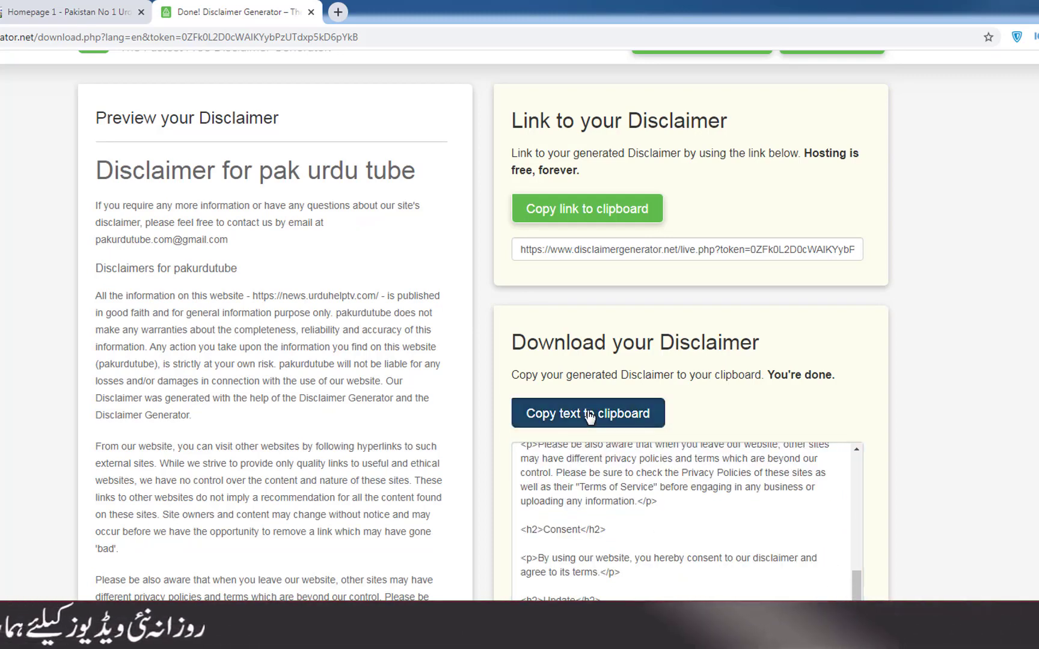
click(583, 455)
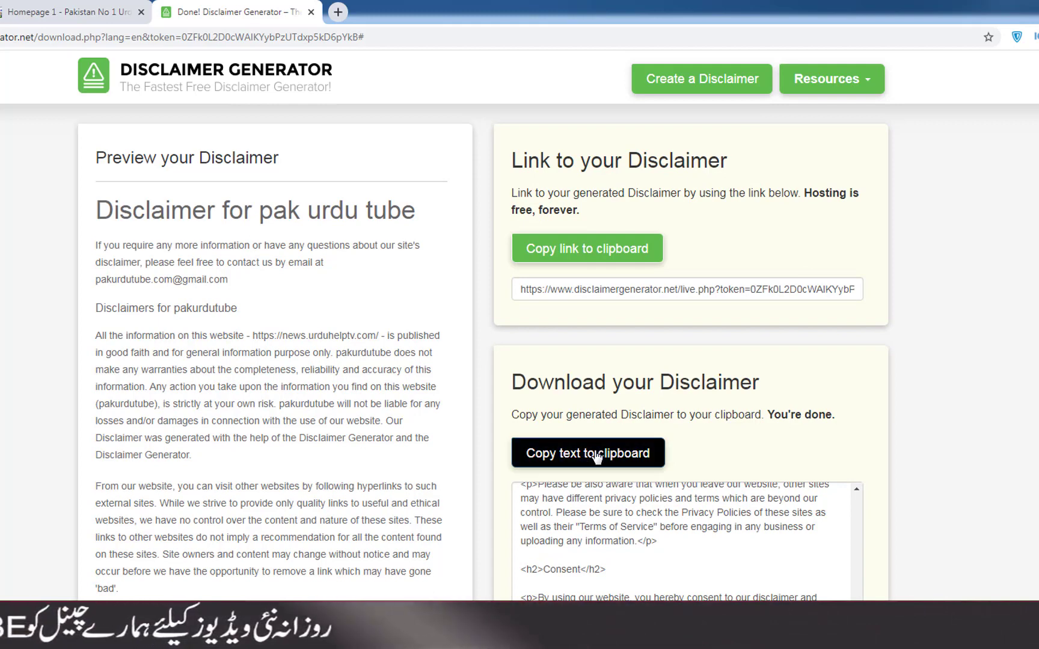
Paste the copied disclaimer text into the empty body of the WordPress Disclaimer page.
click(0, 12)
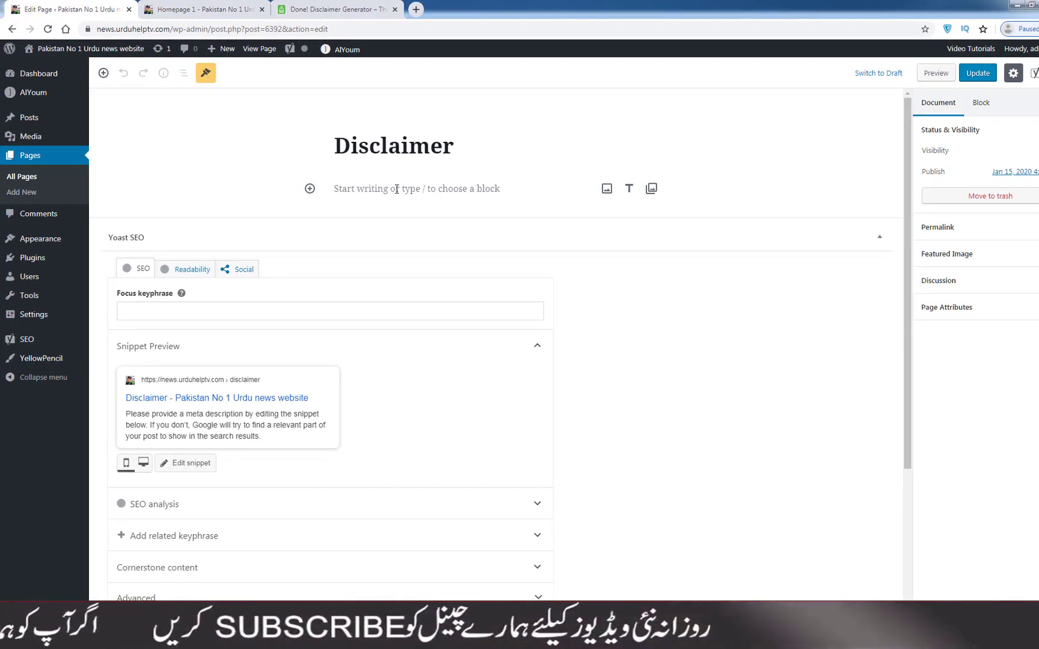
click(396, 189)
right_click(396, 189)
click(434, 264)
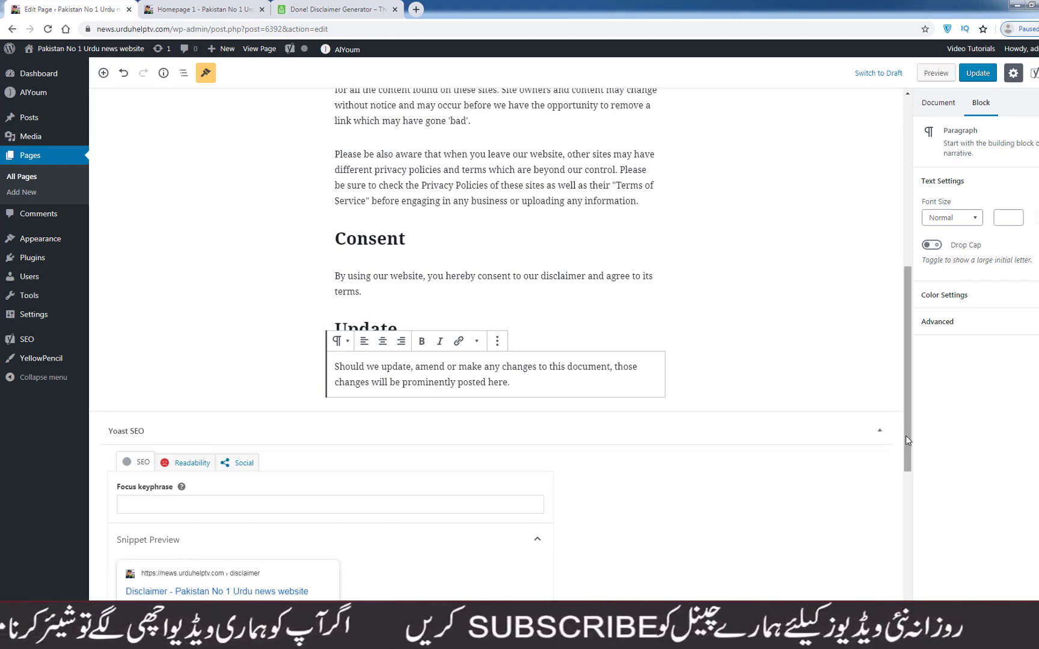
drag(911, 417, 910, 259)
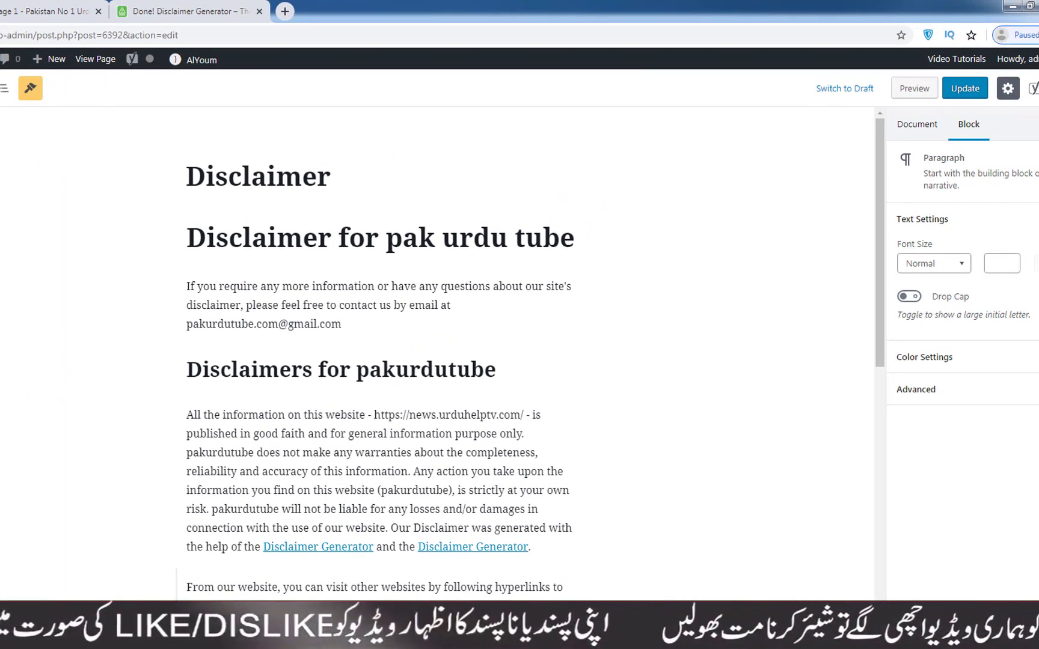
Remove the hyperlinks from both "Disclaimer Generator" mentions in the paragraph under "Disclaimers for pakurdutube".
scroll(879, 340, down, 2)
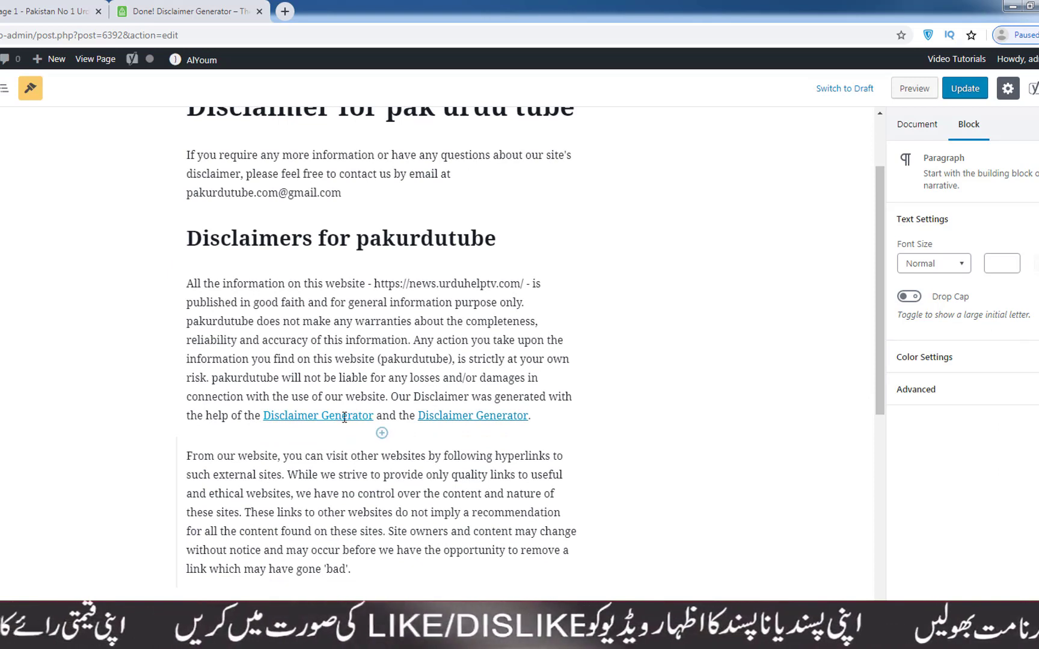
click(333, 415)
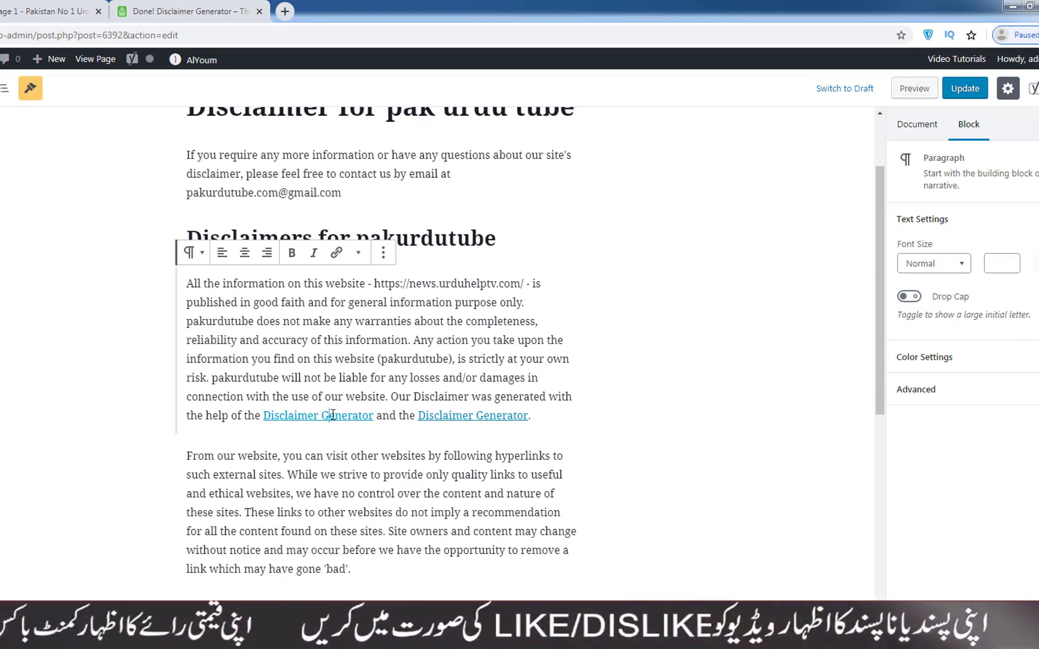
click(337, 254)
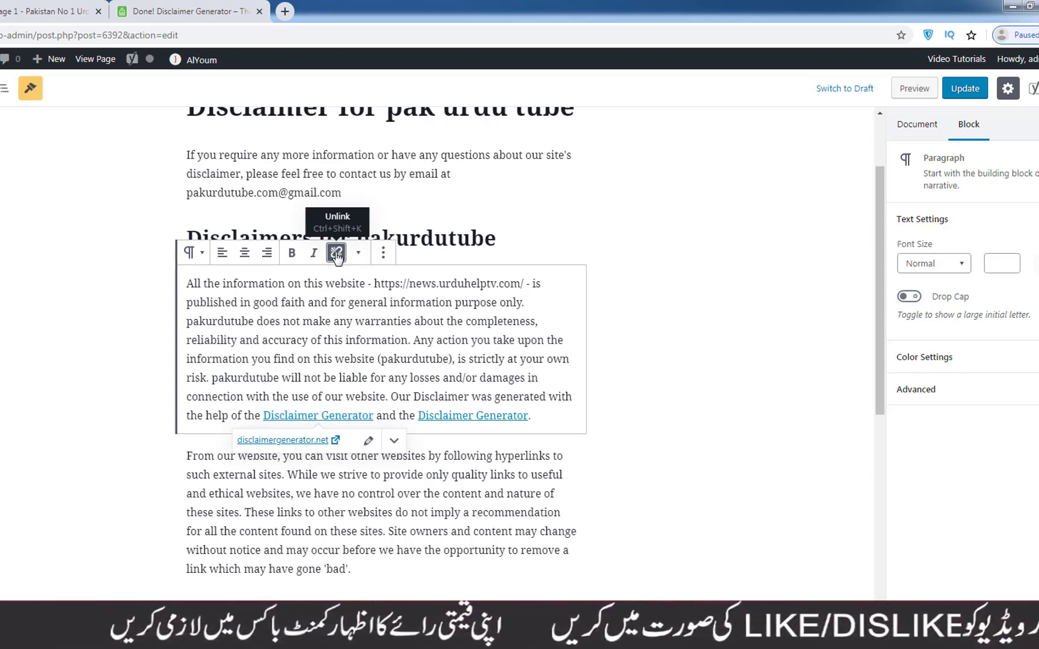
click(509, 418)
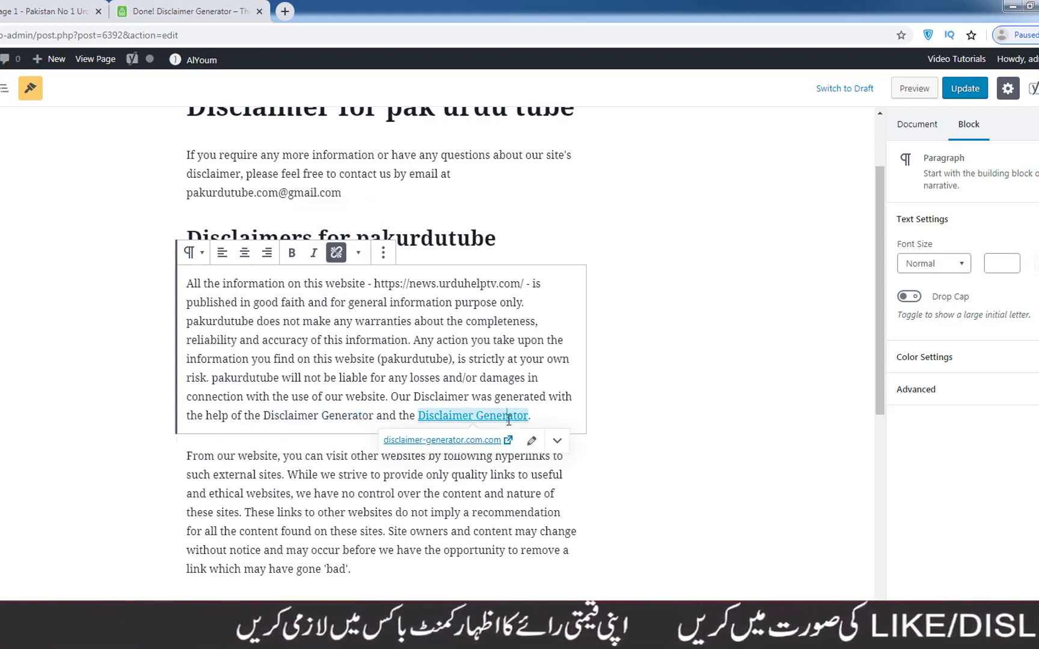
click(337, 253)
drag(884, 317, 895, 251)
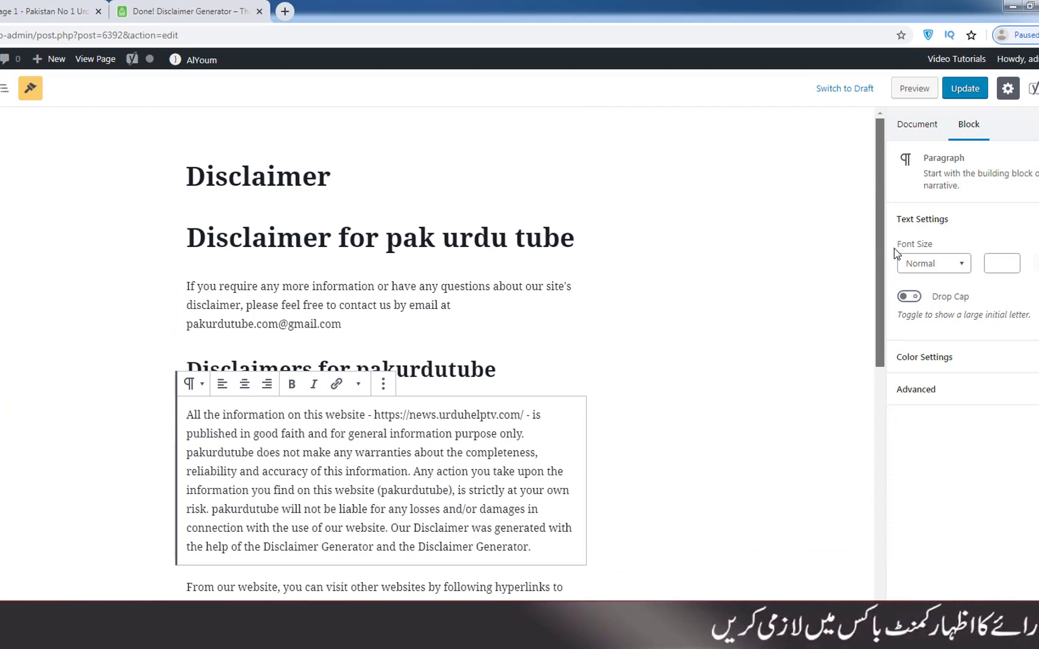
Update the Disclaimer page and open its published version.
click(748, 232)
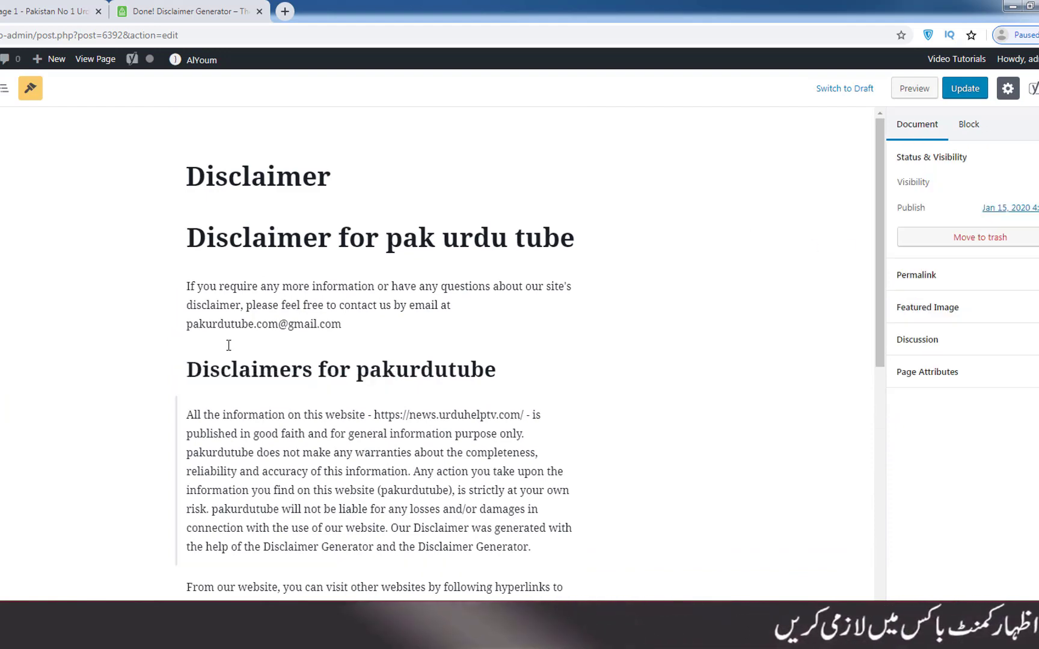
click(969, 90)
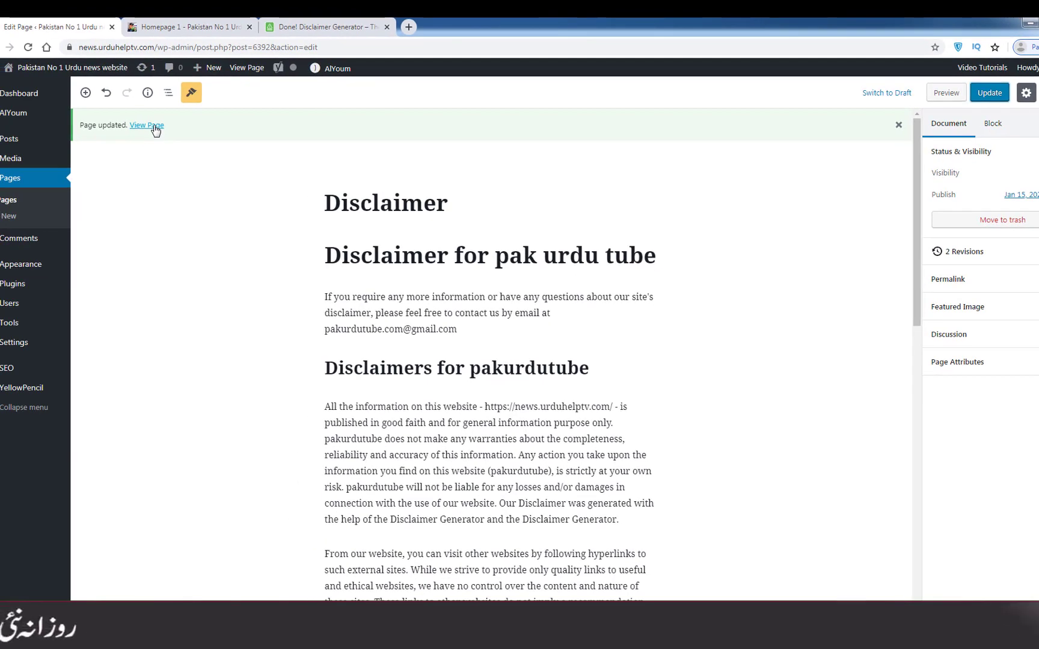
click(154, 126)
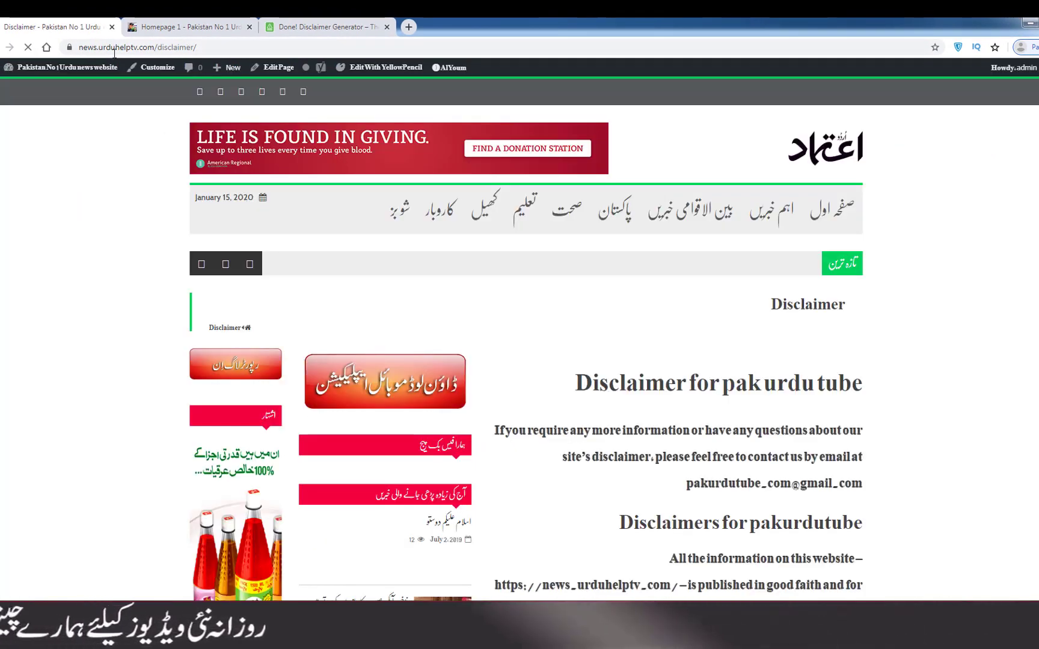
Check the published Disclaimer page's address and read through its text down to the Update section.
drag(159, 46, 227, 47)
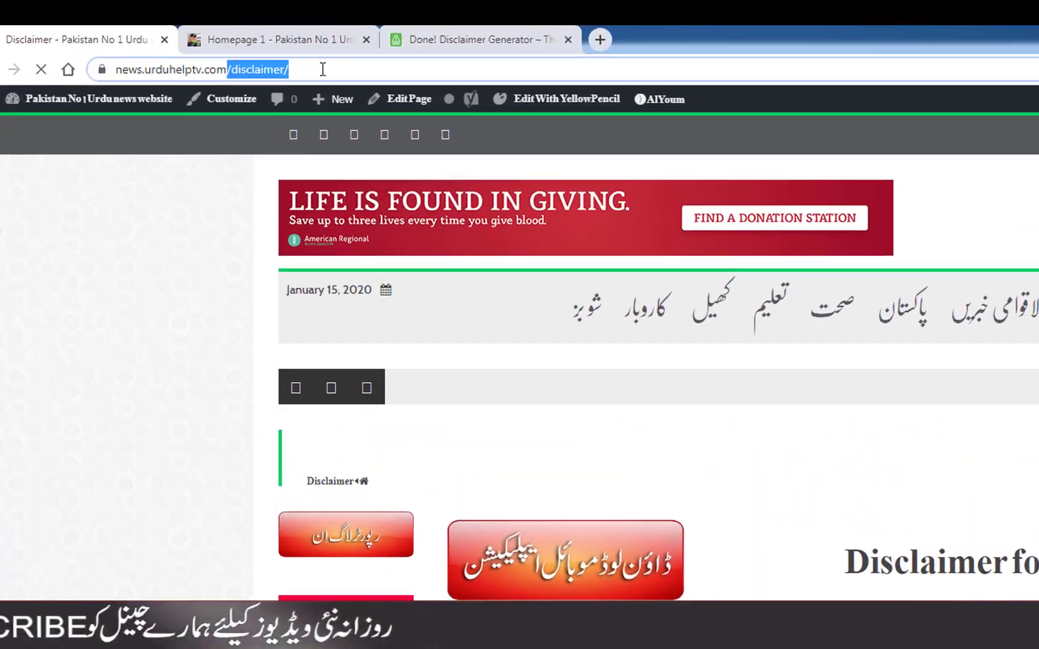
click(324, 69)
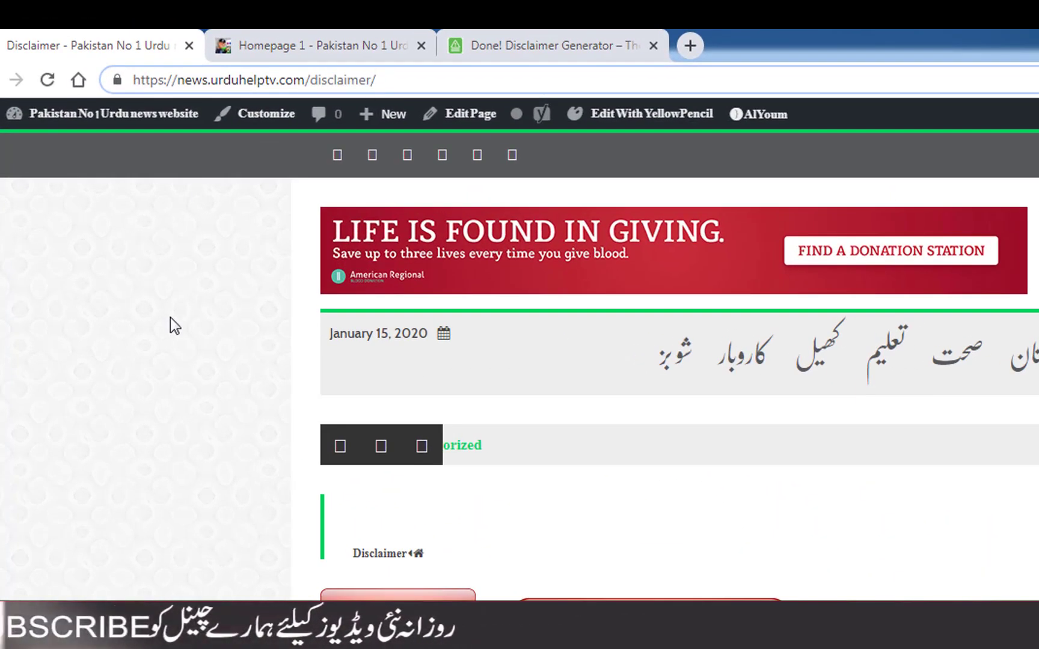
click(148, 276)
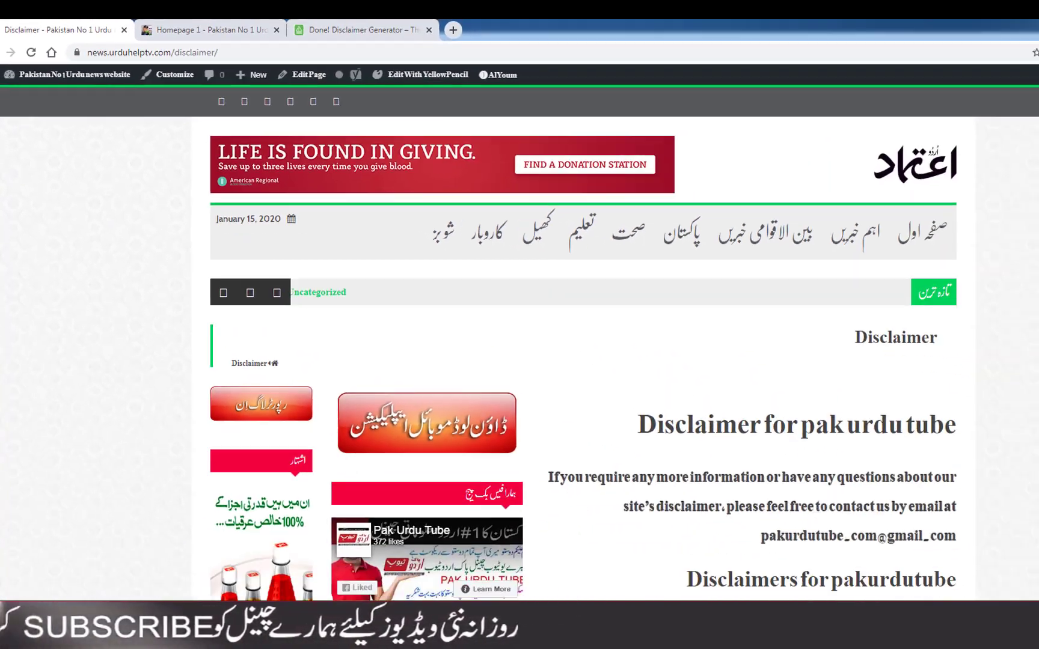
scroll(520, 337, down, 10)
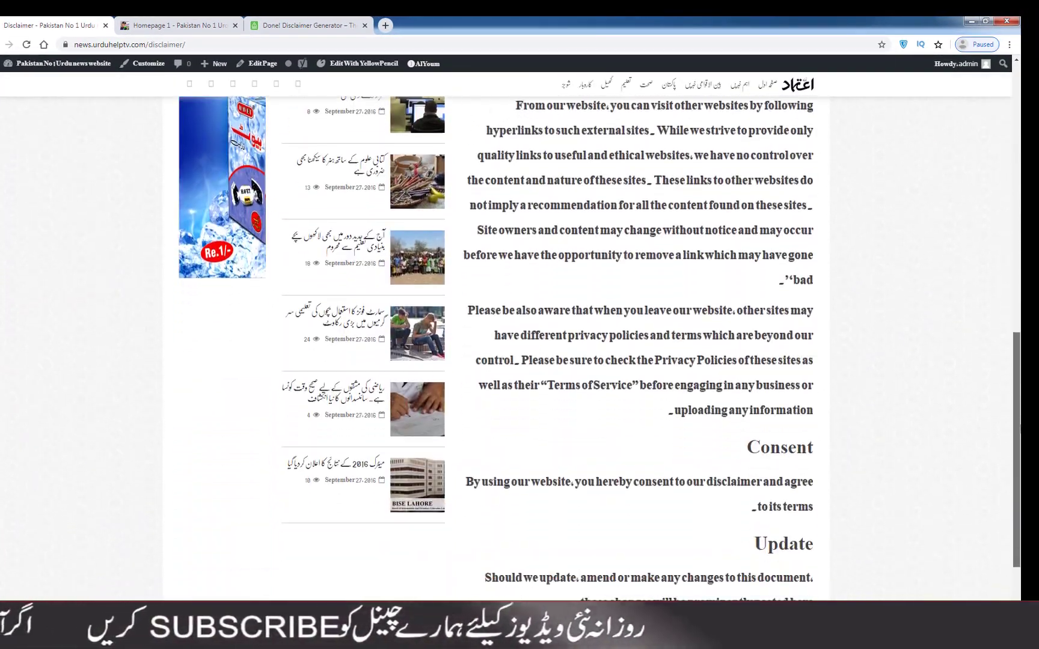
drag(1019, 425, 1019, 454)
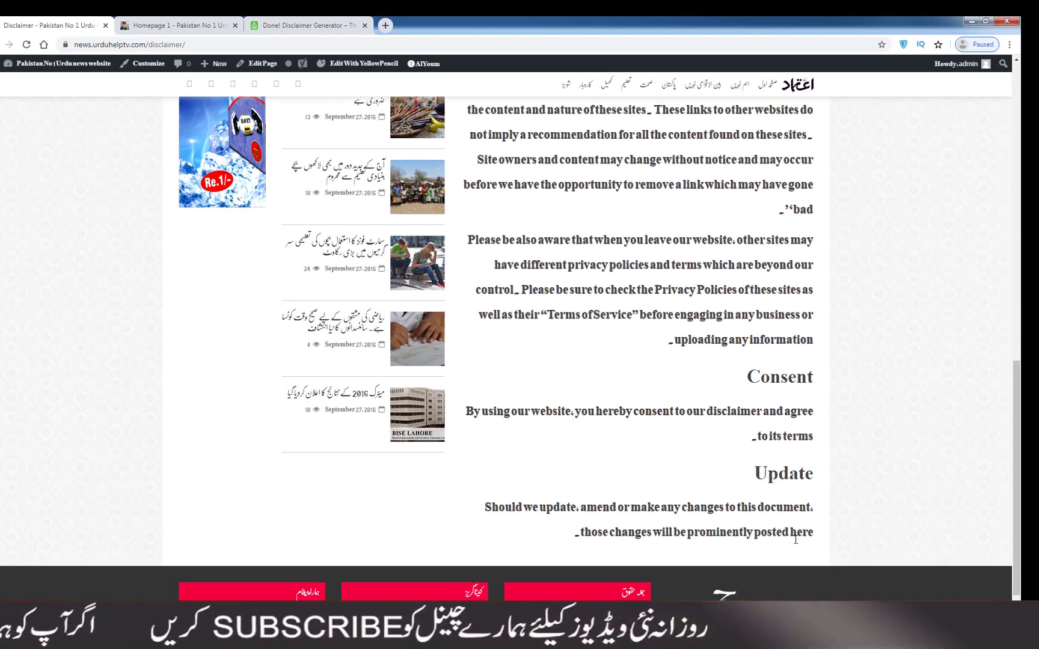
drag(1019, 407, 1019, 144)
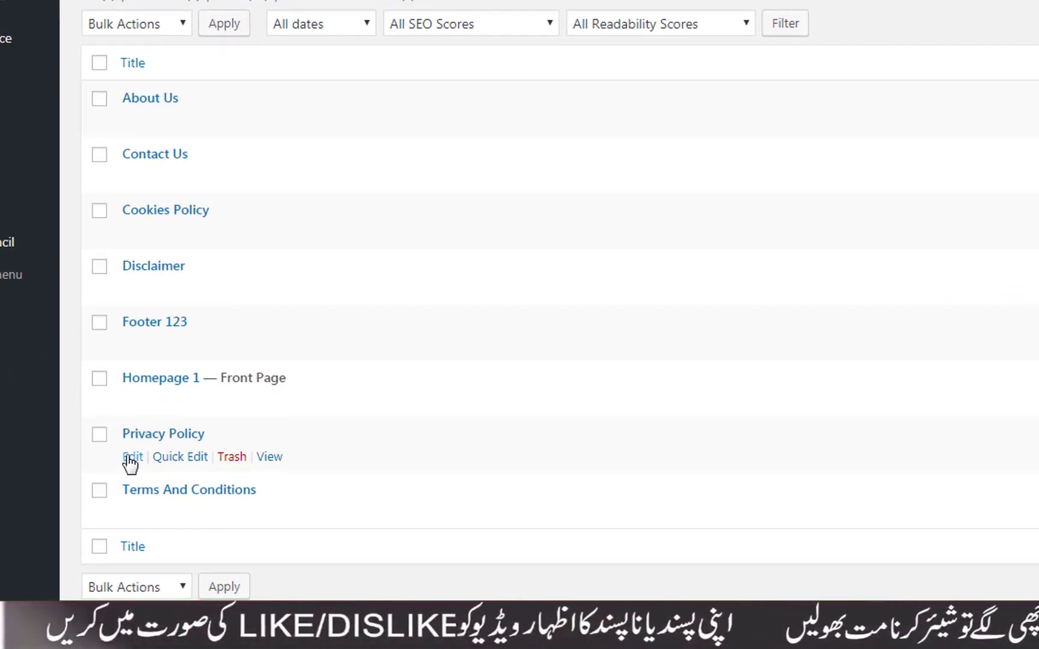
Open the Privacy Policy page for editing and reach privacypolicygenerator.info through a Google search for "privacy policy generator".
click(131, 458)
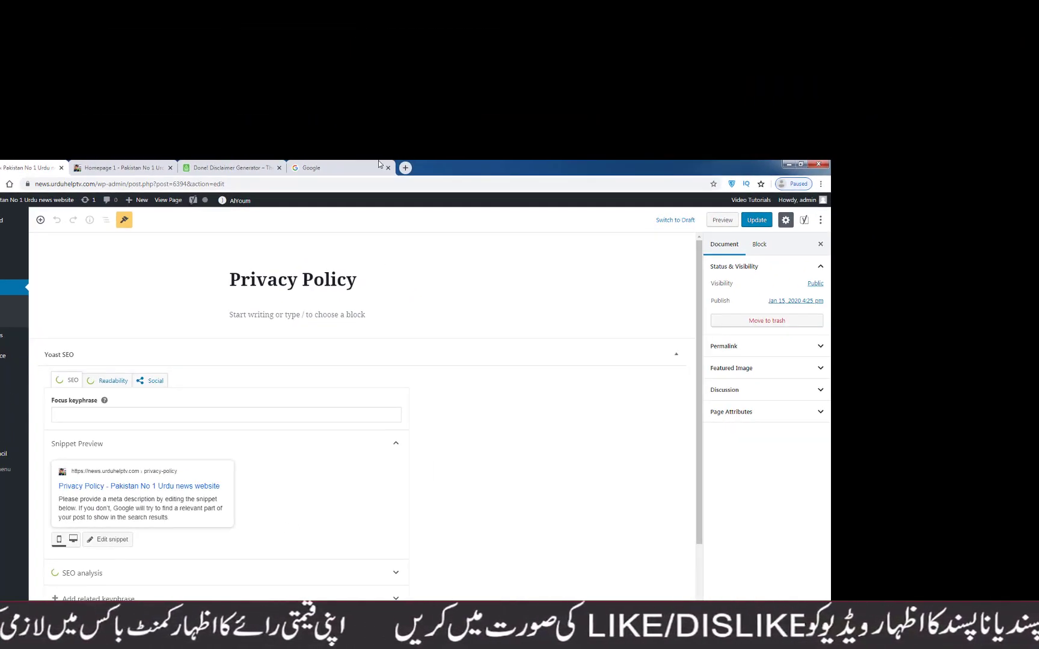
click(378, 165)
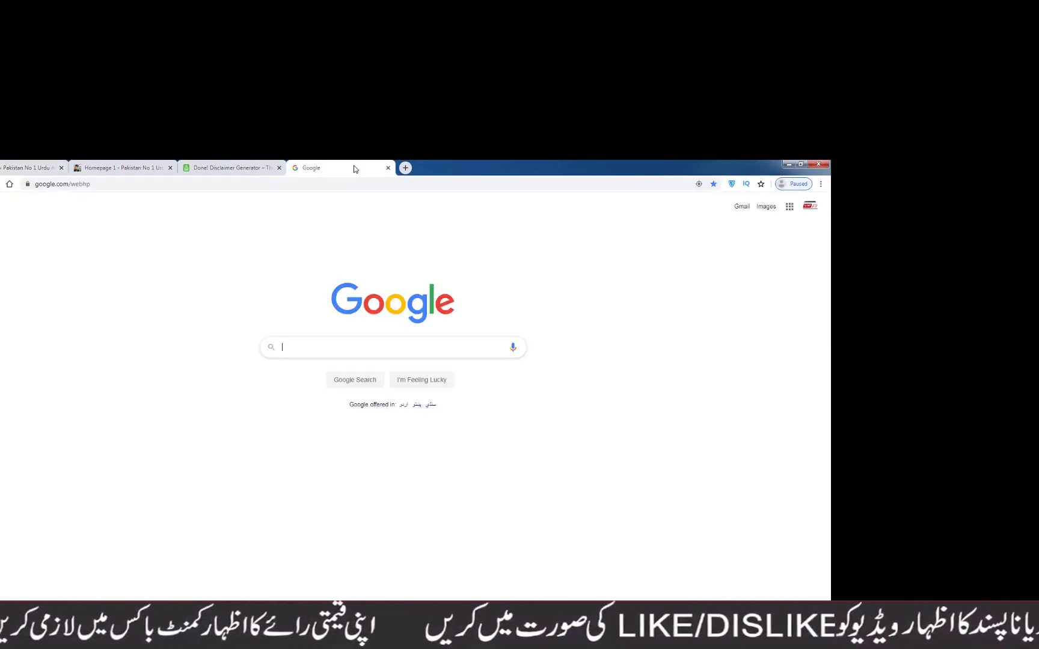
click(340, 348)
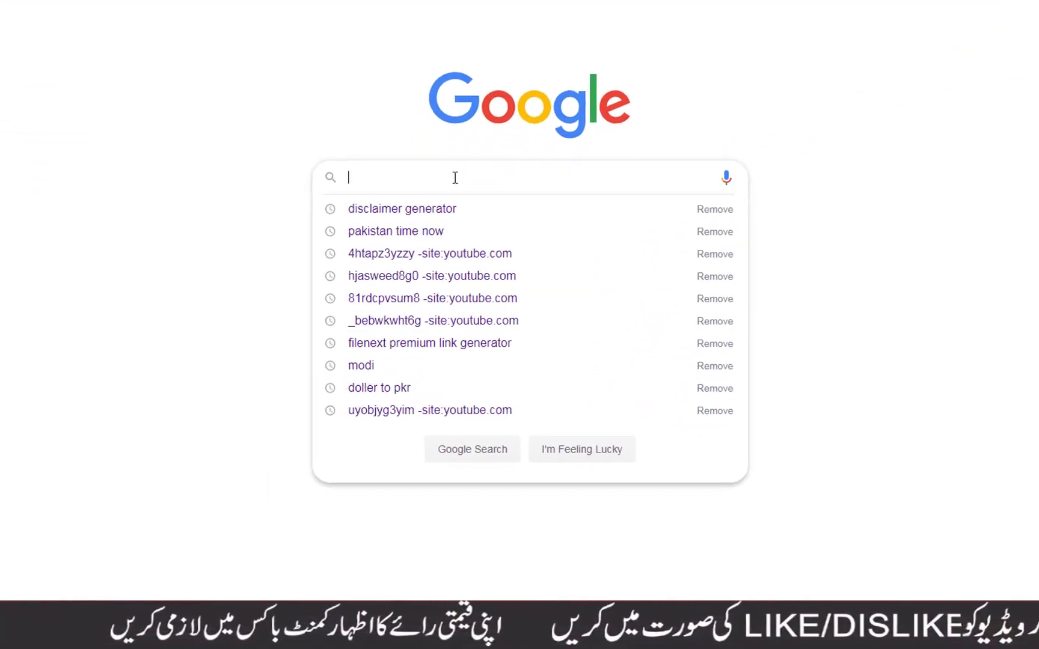
text(pr)
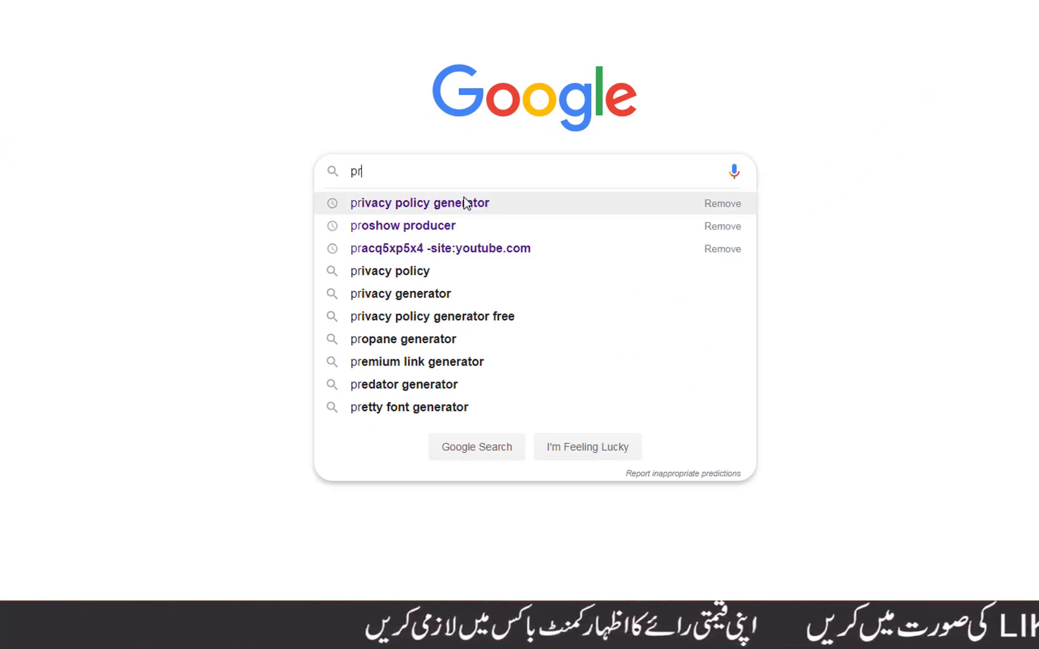
click(422, 202)
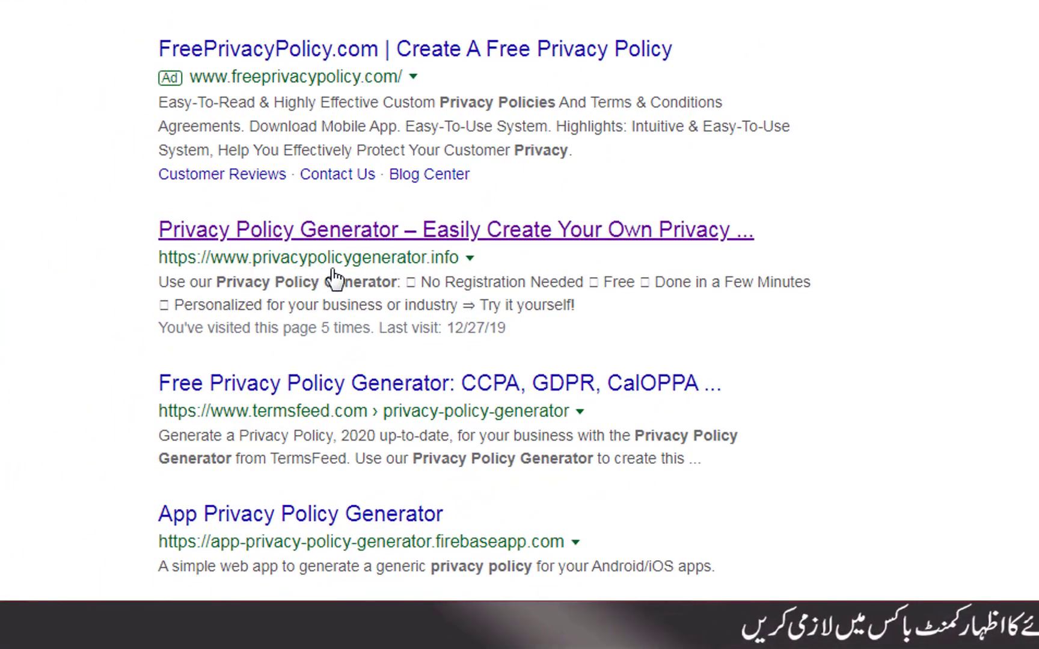
click(490, 233)
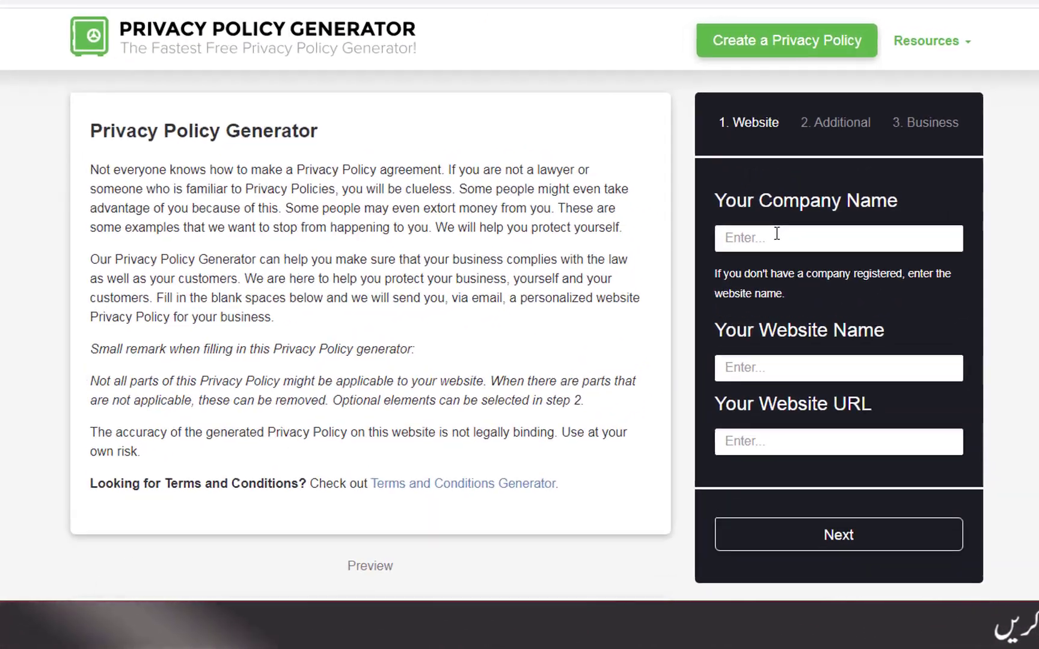
Enter Pak urdu tube as the company name and pakurdutube as the website name in the privacy policy form.
click(777, 235)
click(779, 333)
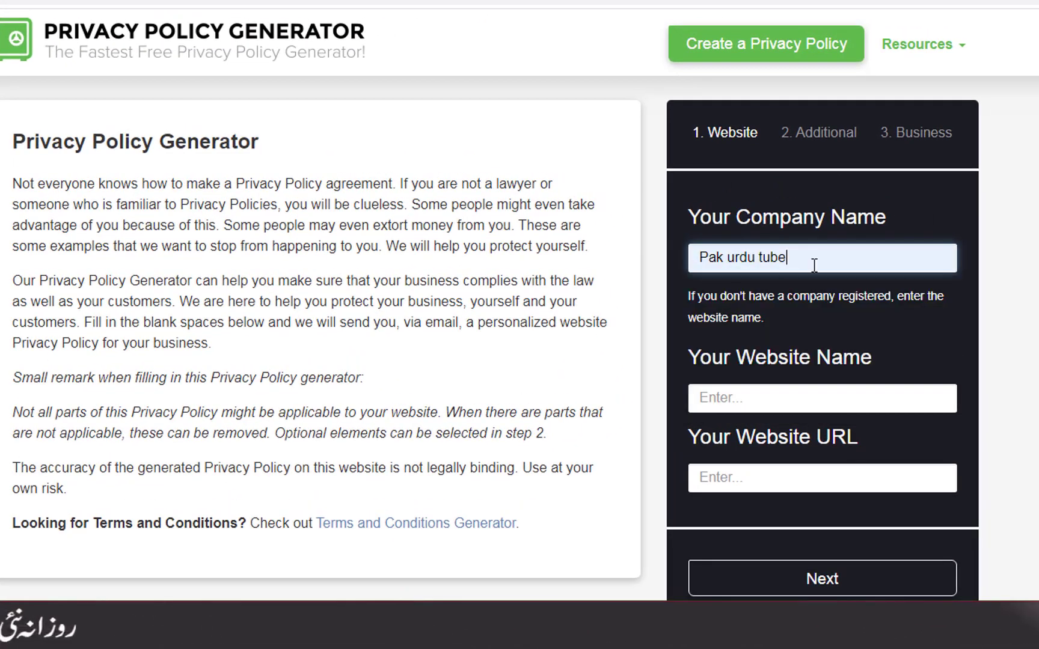
click(804, 400)
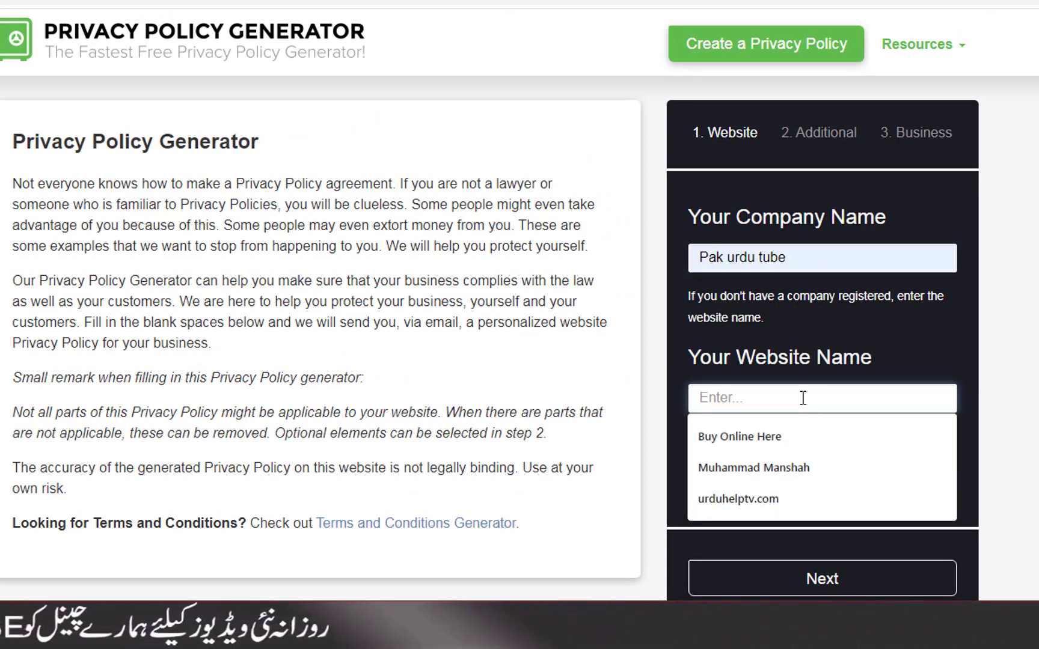
text(pakurdutube)
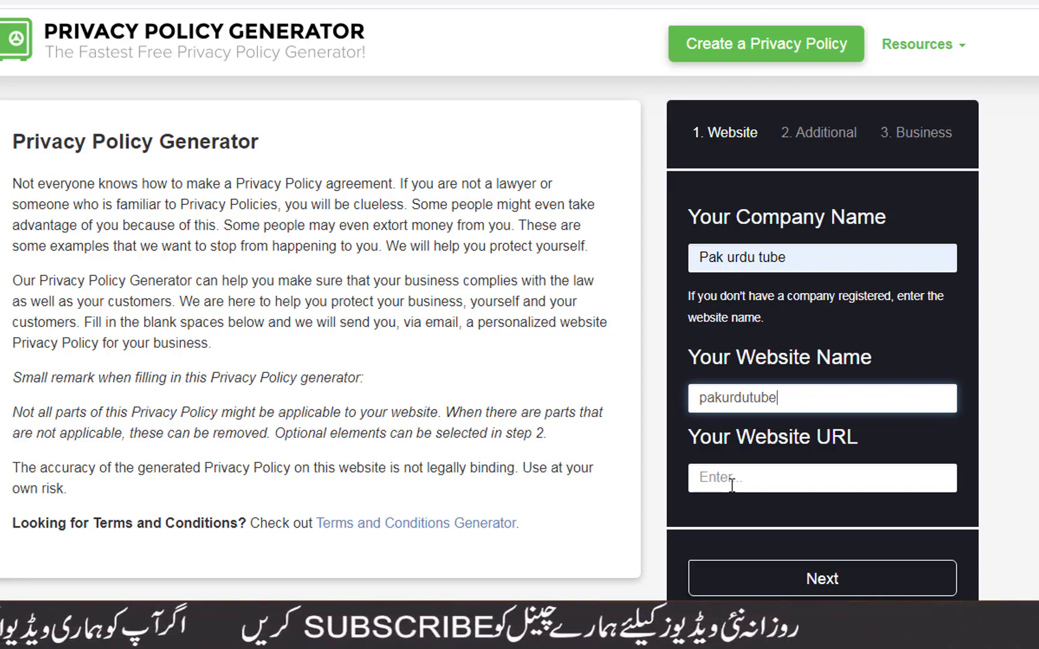
Copy the news.urduhelptv.com address from the website's open homepage for the website URL field.
click(731, 484)
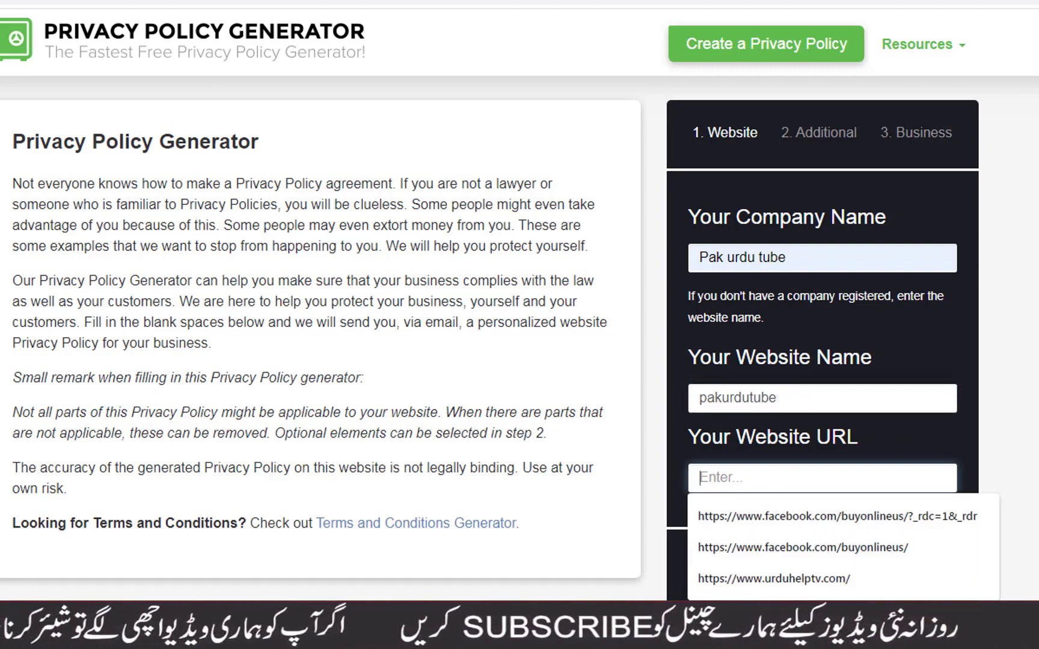
click(289, 13)
click(46, 23)
right_click(210, 45)
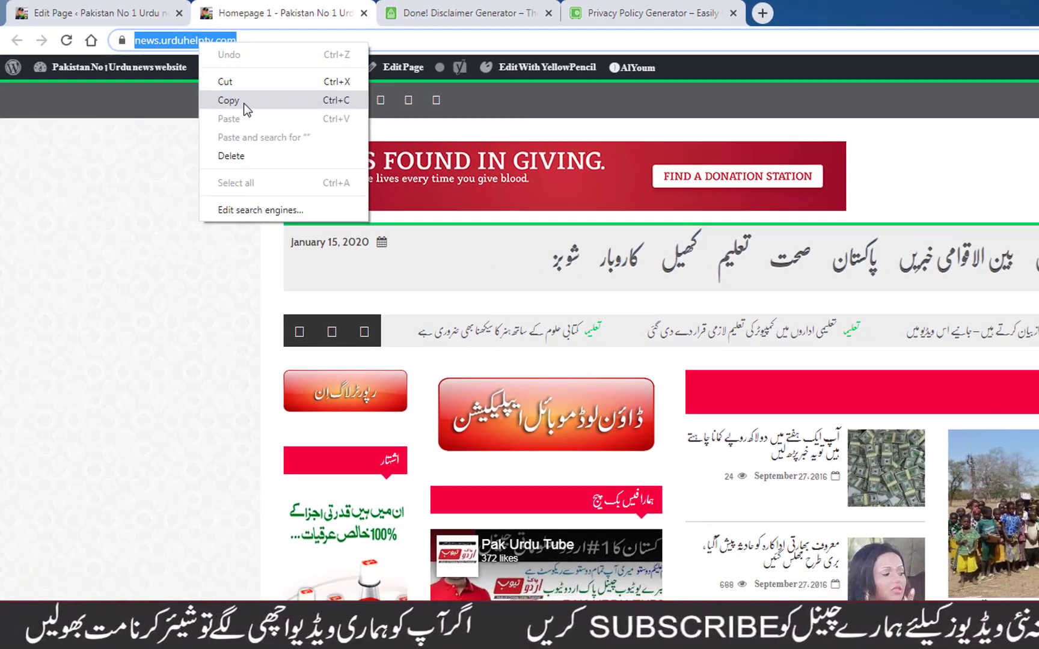
click(245, 108)
Paste the copied homepage address as the website URL in the privacy policy form and continue to the additional questions.
click(646, 12)
click(785, 379)
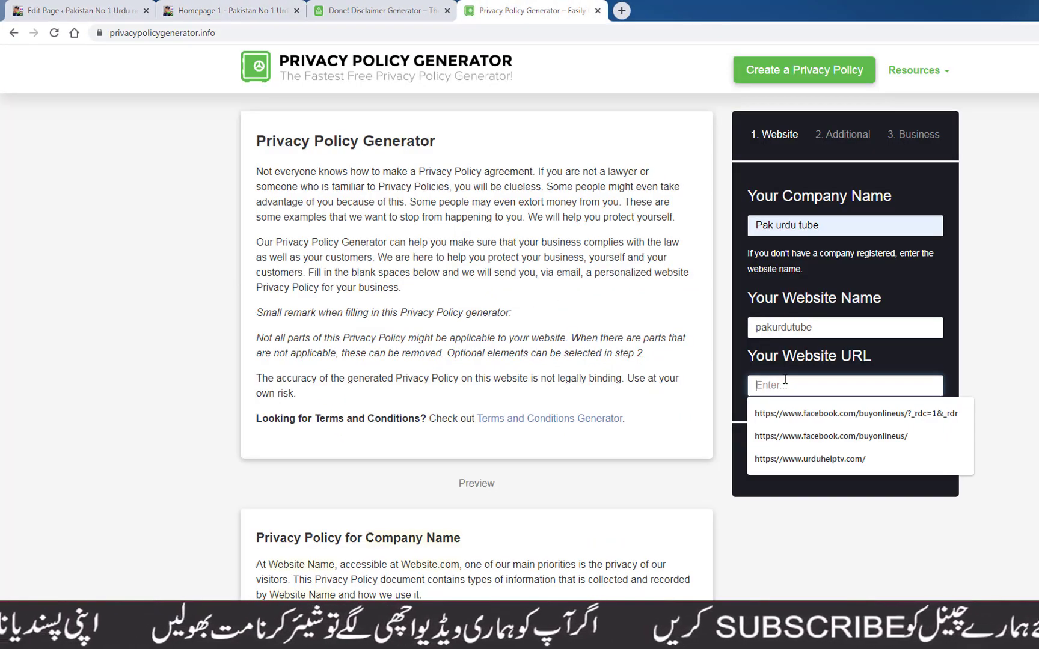
right_click(782, 380)
click(811, 458)
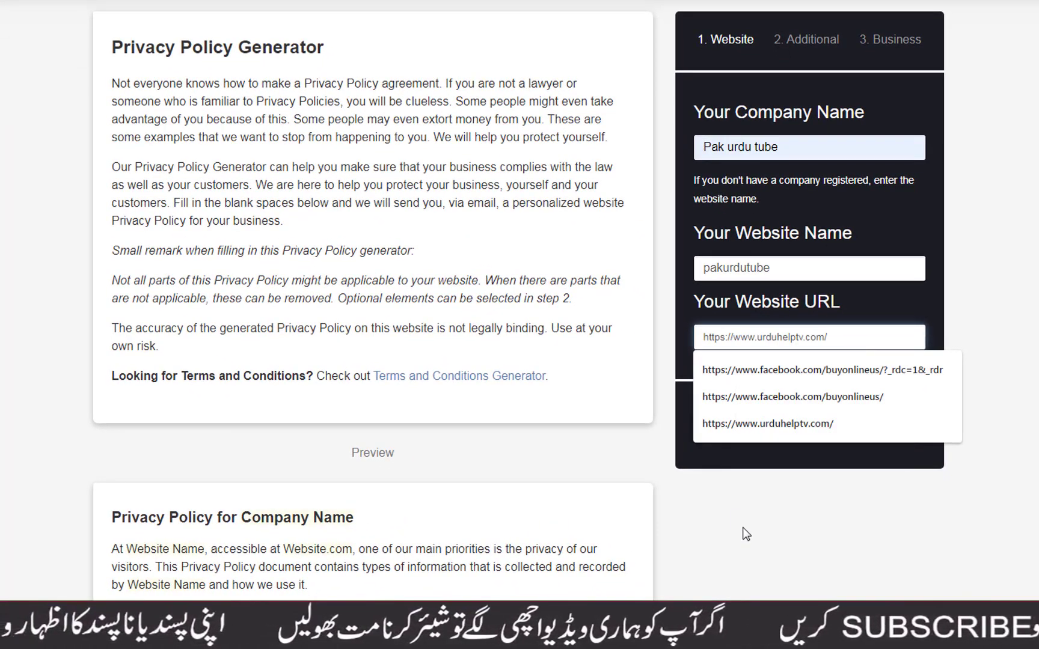
click(745, 534)
click(756, 418)
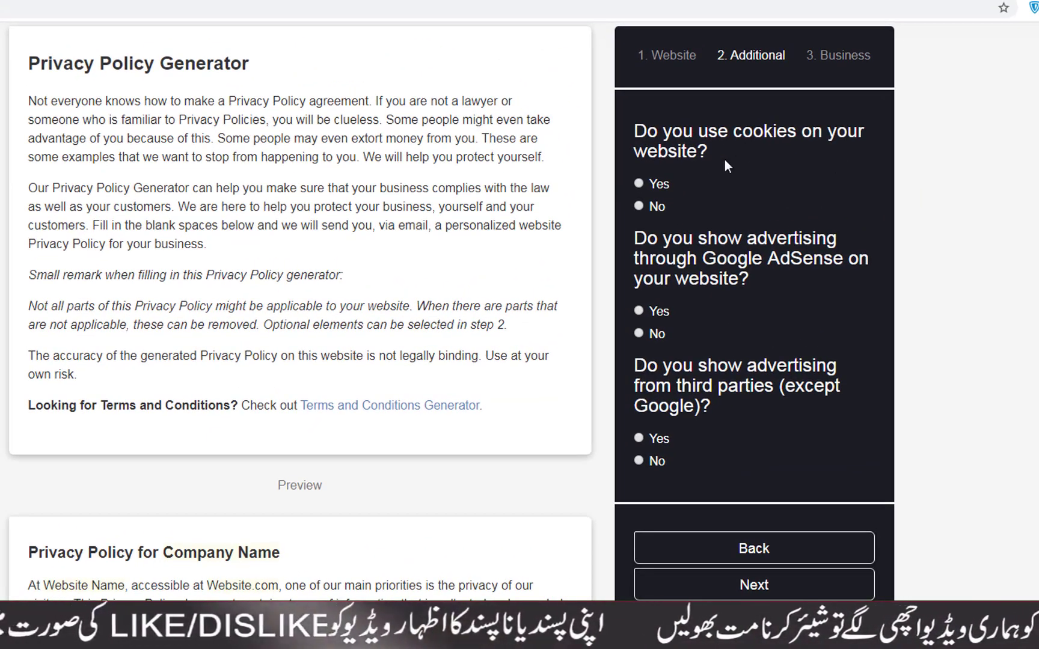
Answer Yes to the questions on cookies, Google AdSense and third-party advertising, and continue to the business details.
click(638, 183)
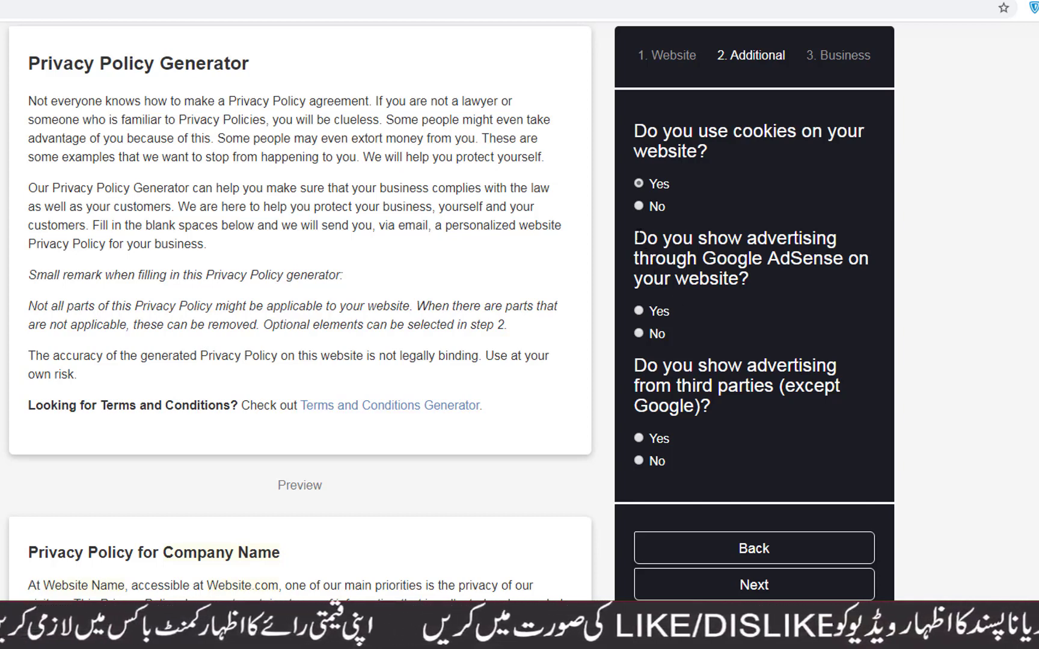
drag(635, 238, 733, 279)
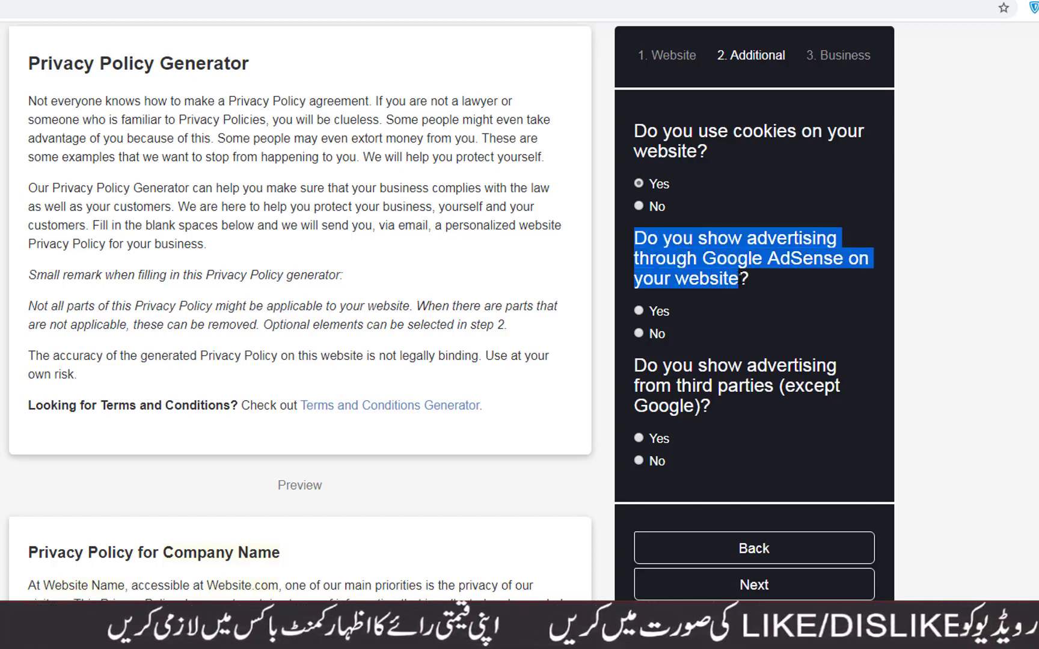
click(637, 310)
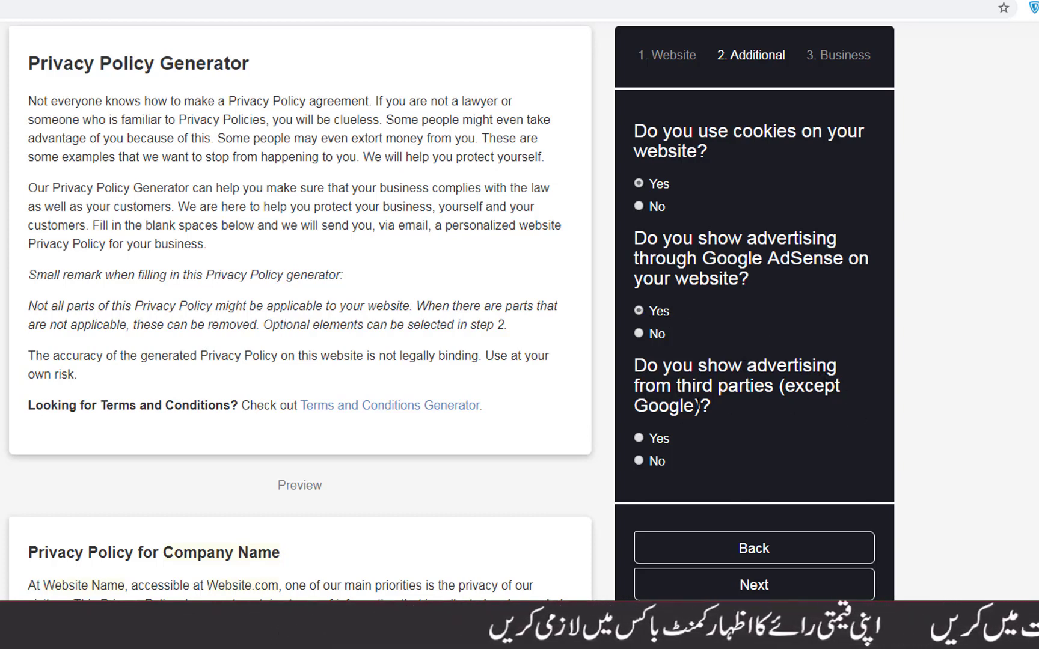
click(638, 436)
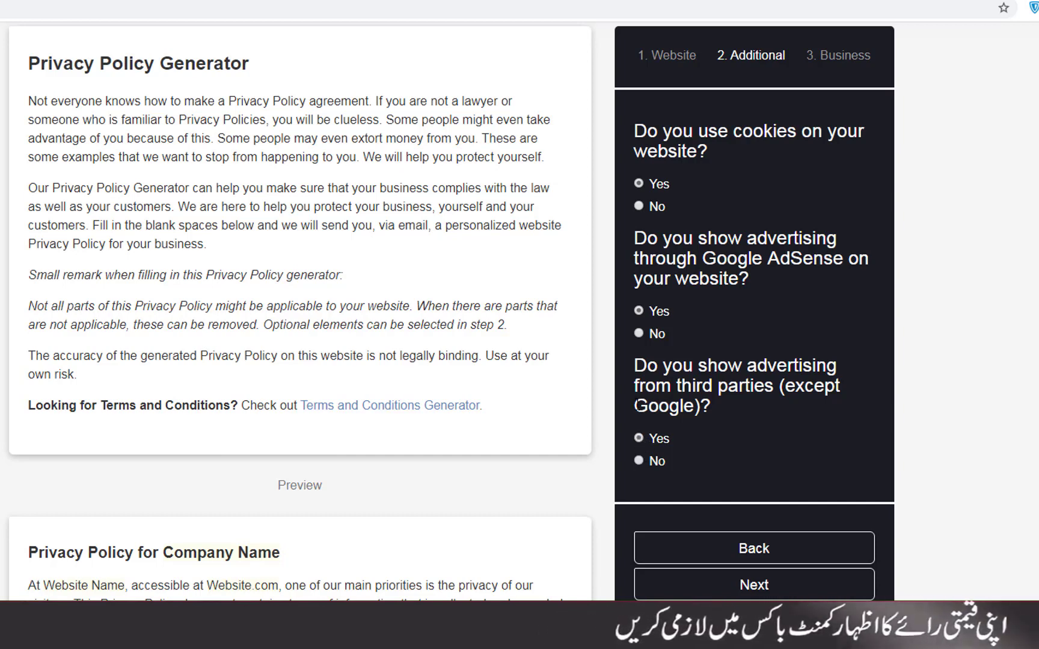
click(751, 588)
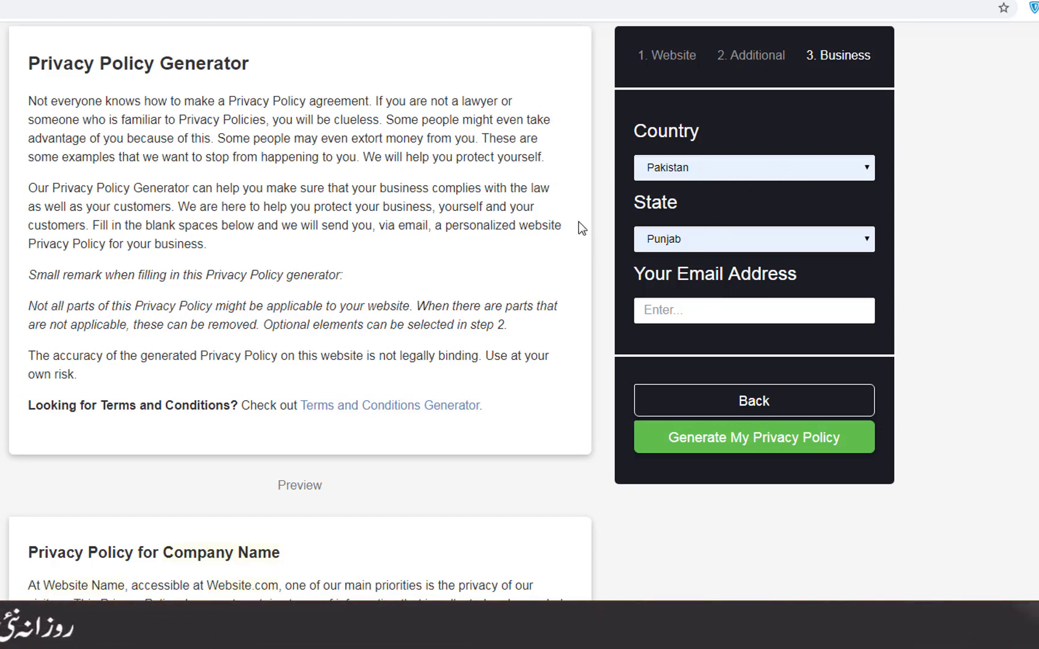
Keep Pakistan and Punjab as the country and state, fill in the contact's email address and generate the privacy policy.
click(670, 241)
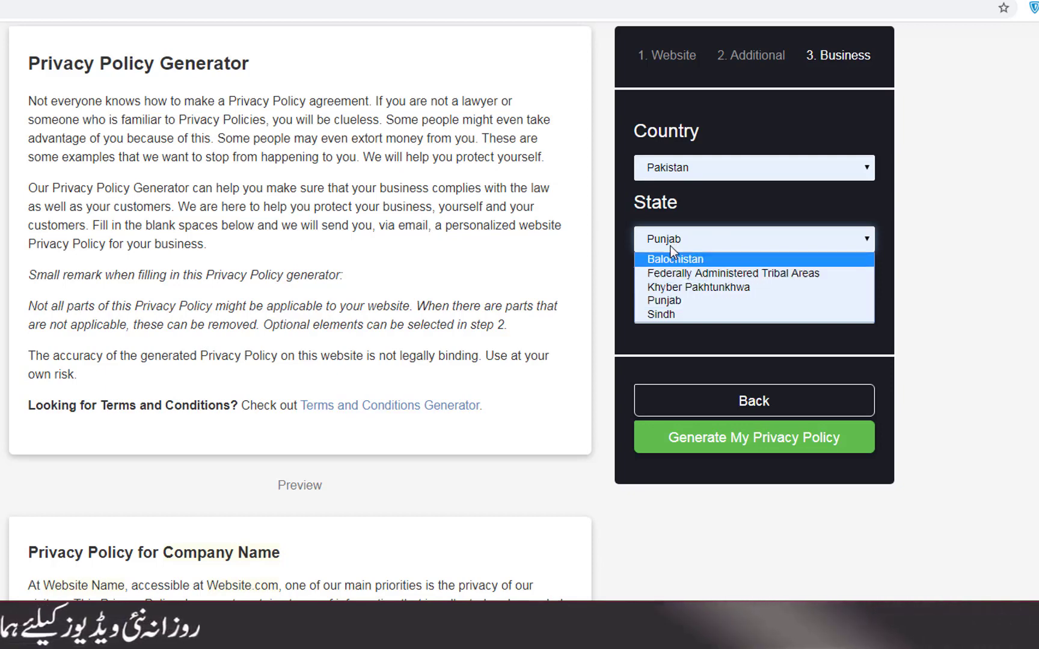
click(673, 241)
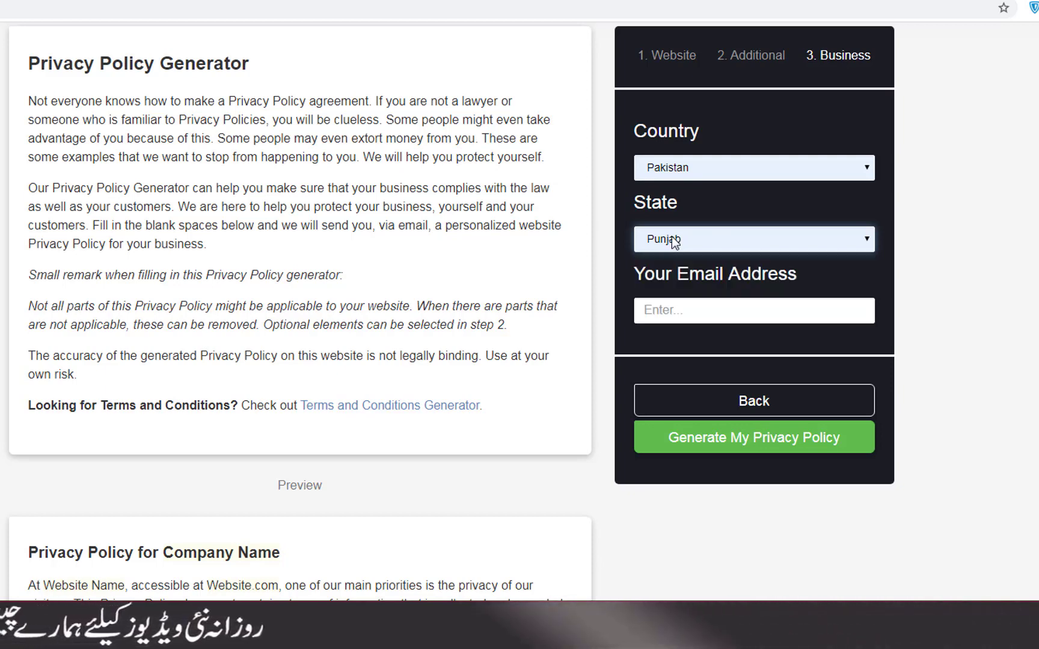
click(737, 313)
click(728, 398)
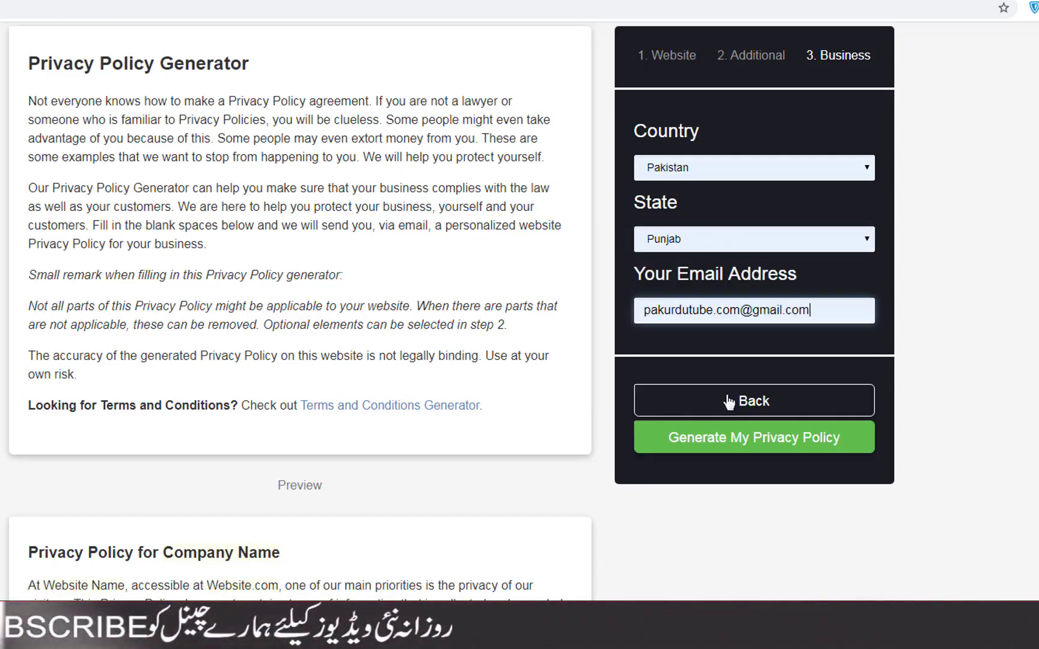
click(712, 444)
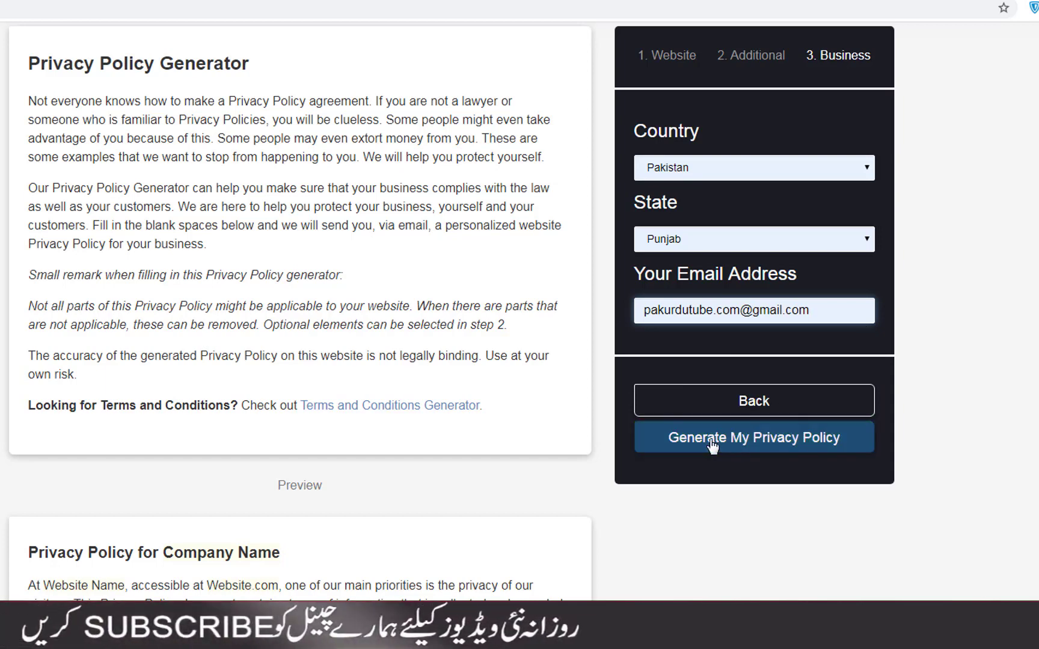
click(709, 444)
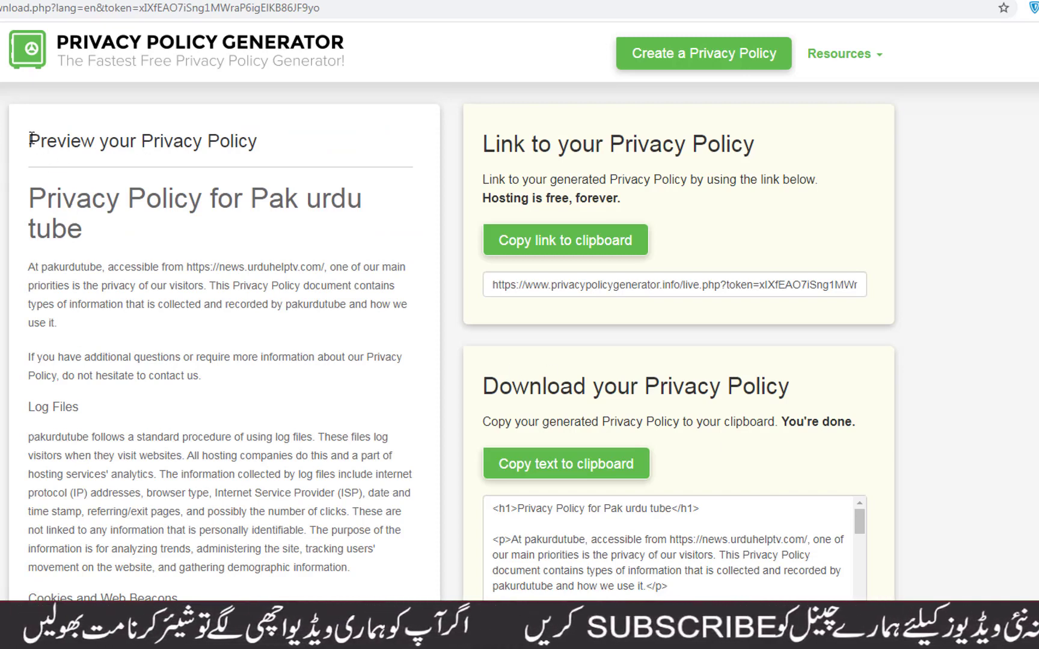
Copy the generated privacy policy text and paste it into the empty body of the WordPress Privacy Policy page.
drag(30, 139, 415, 568)
click(455, 524)
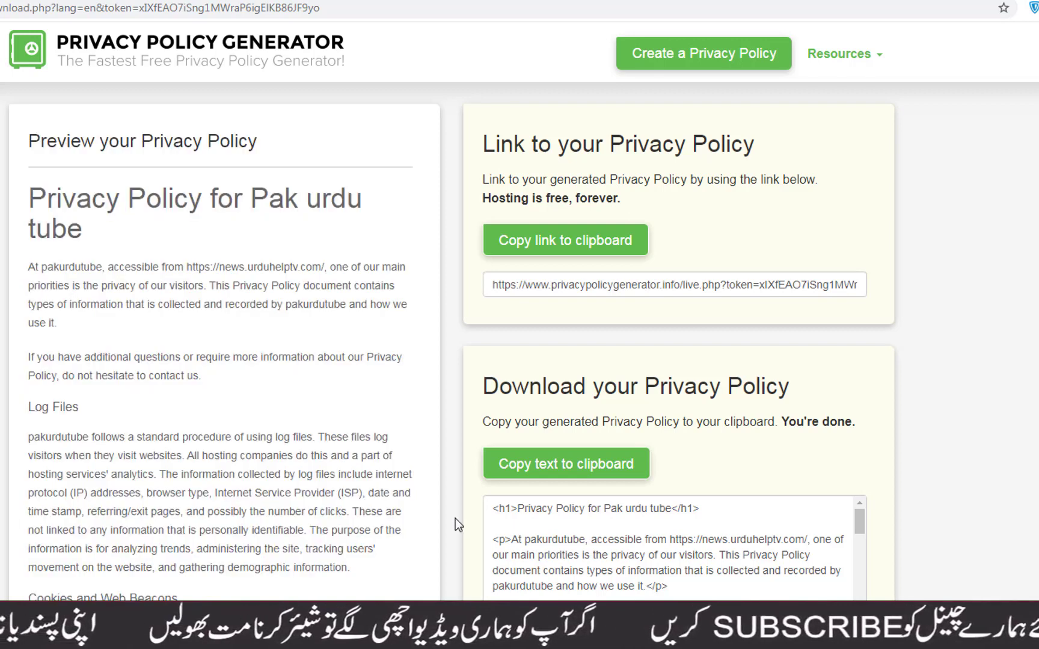
click(570, 566)
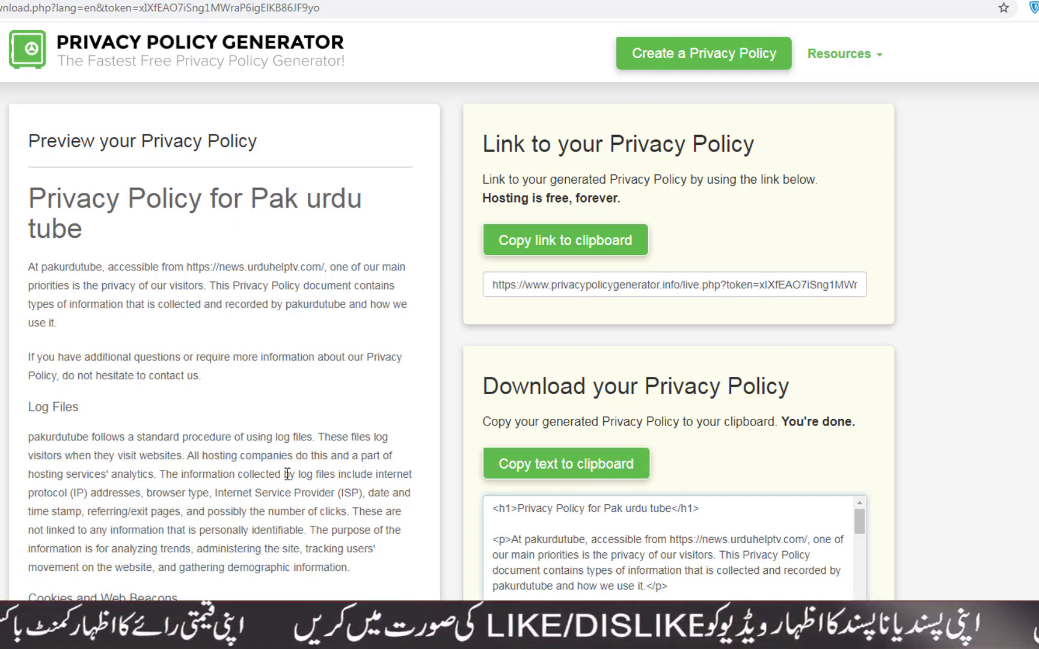
click(577, 471)
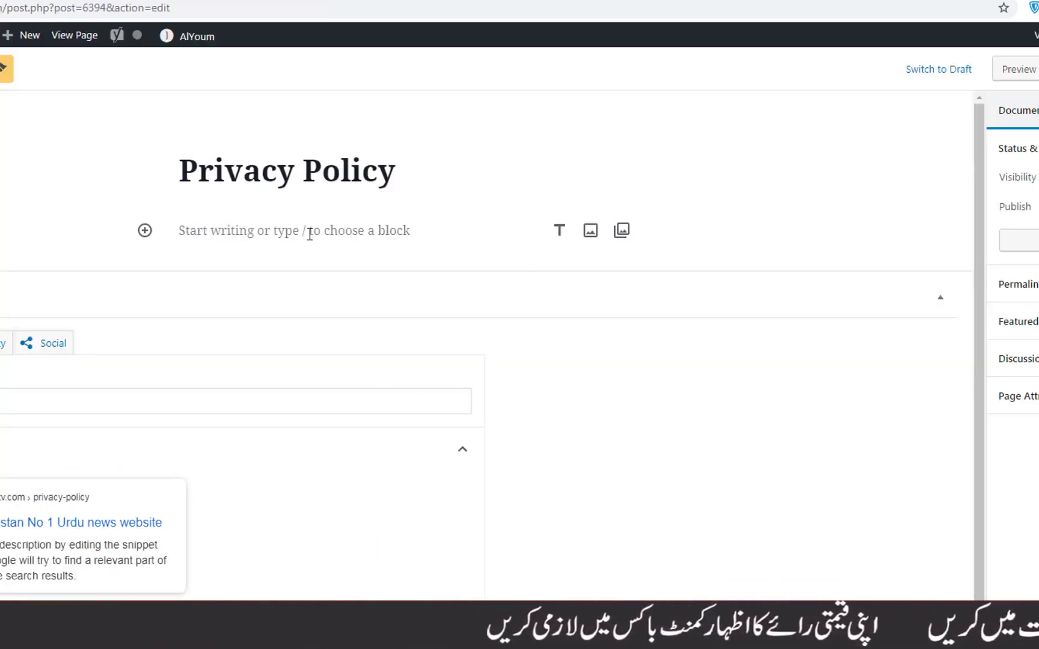
click(228, 231)
right_click(228, 232)
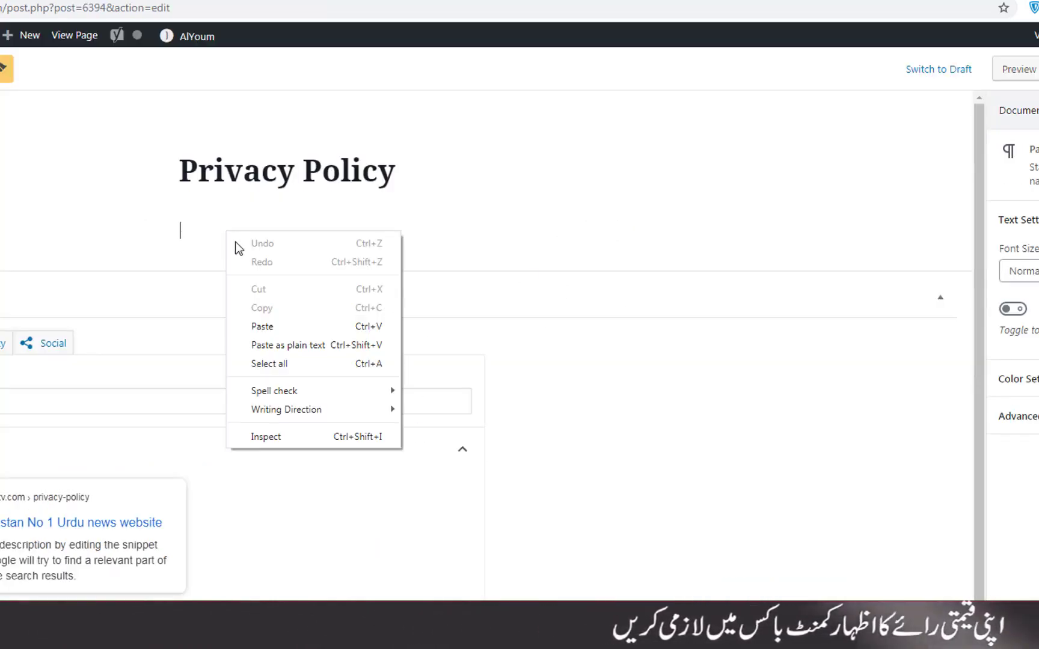
click(262, 326)
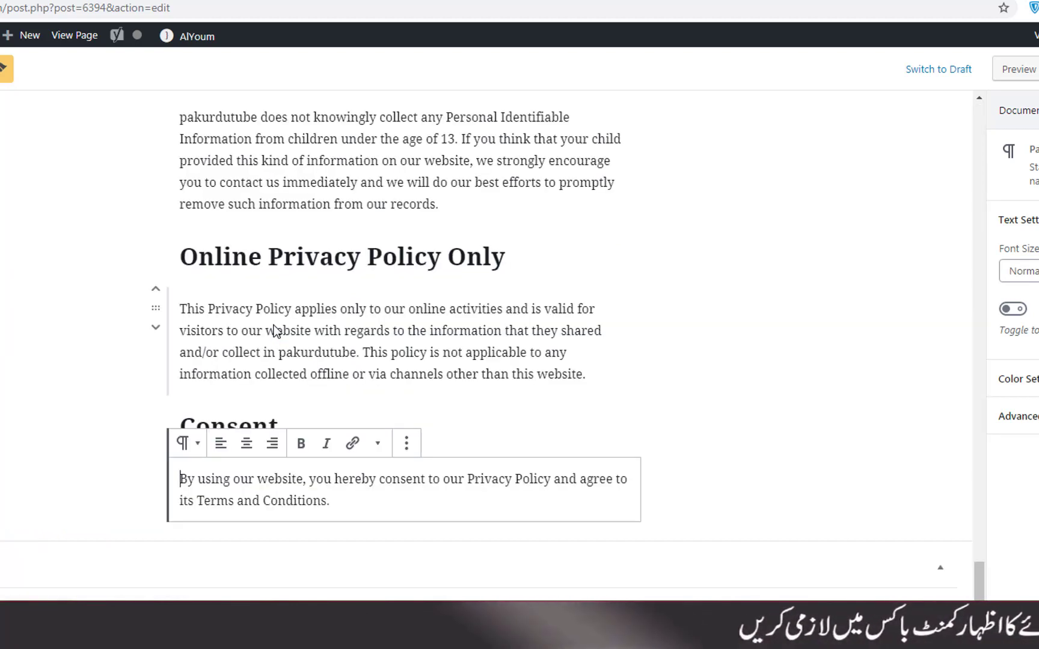
Remove the hyperlinks from "Privacy Policy Generator Online" and "Privacy Policy Generator" in the paragraph under the Privacy Policies heading.
drag(981, 577, 985, 484)
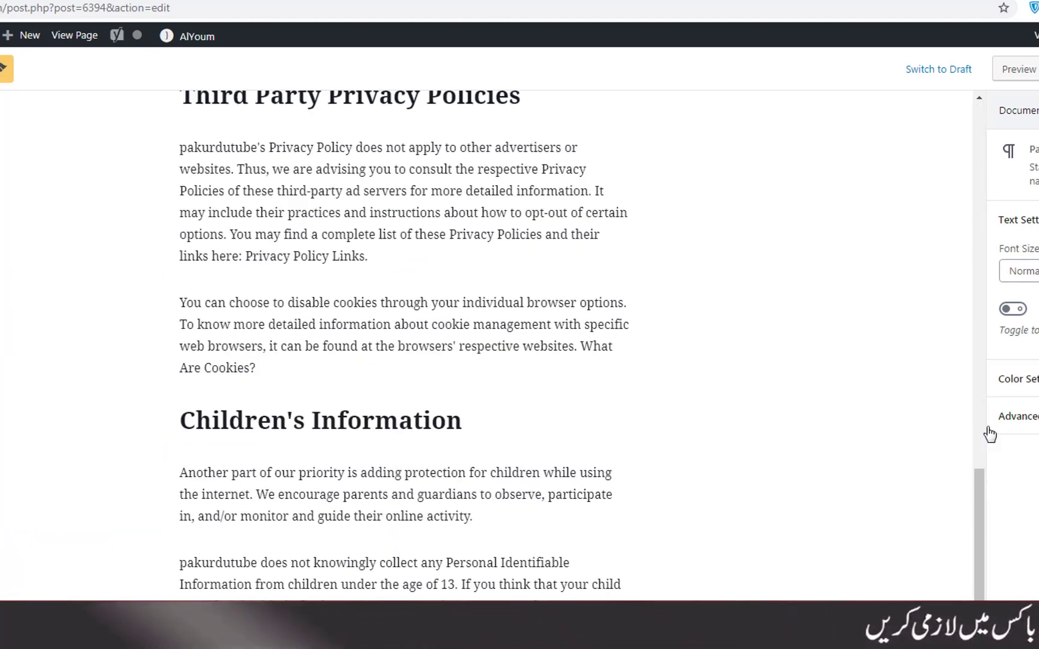
drag(987, 428, 969, 419)
drag(982, 529, 972, 270)
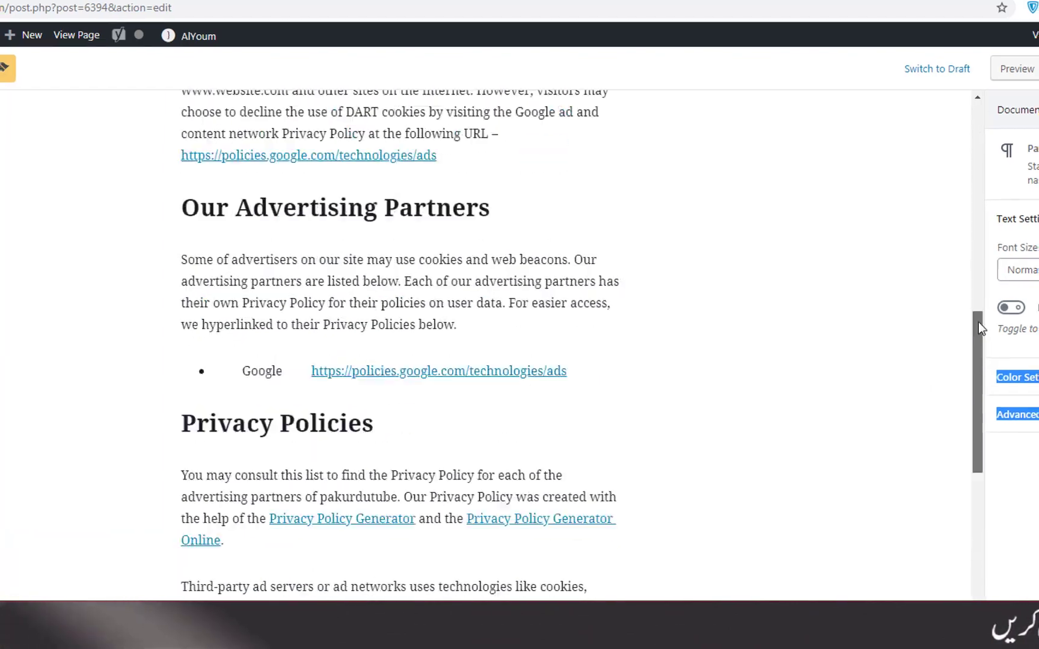
drag(893, 212, 875, 297)
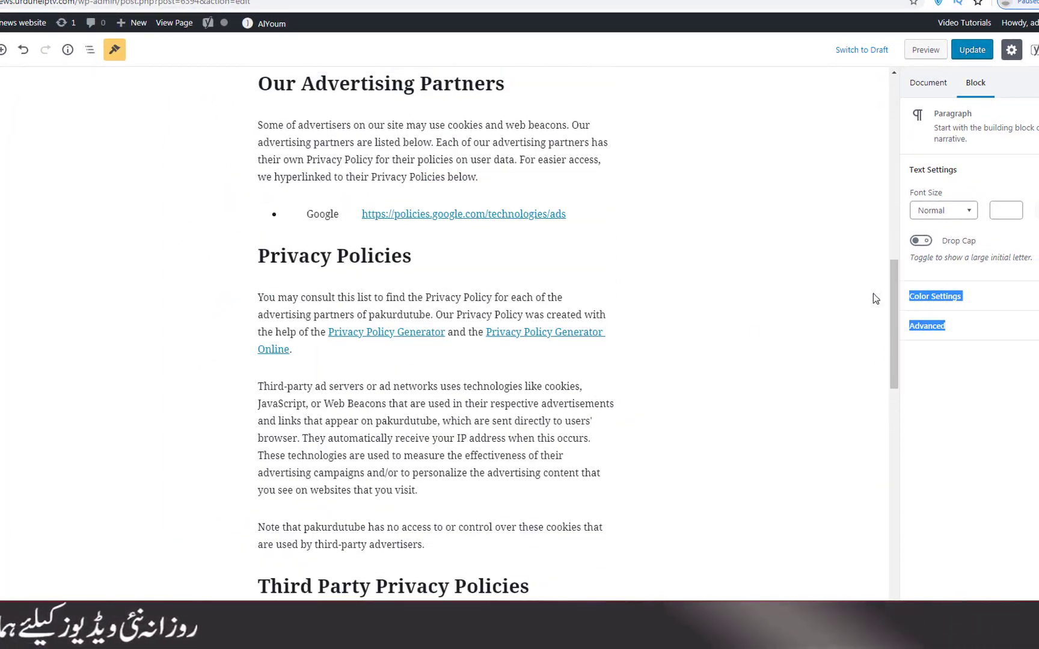
click(575, 333)
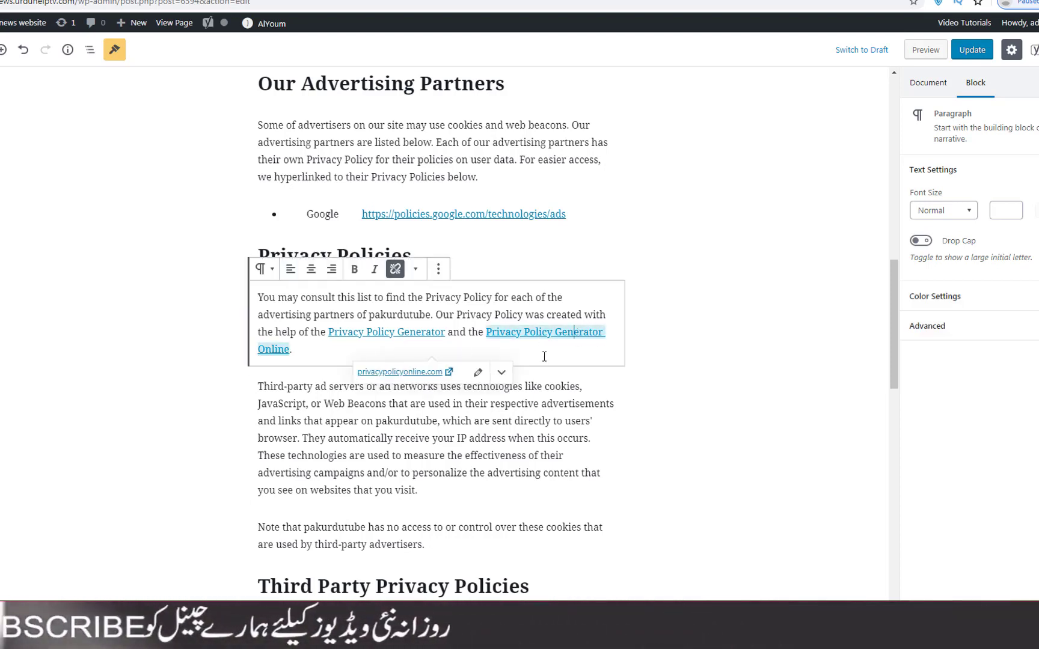
click(396, 270)
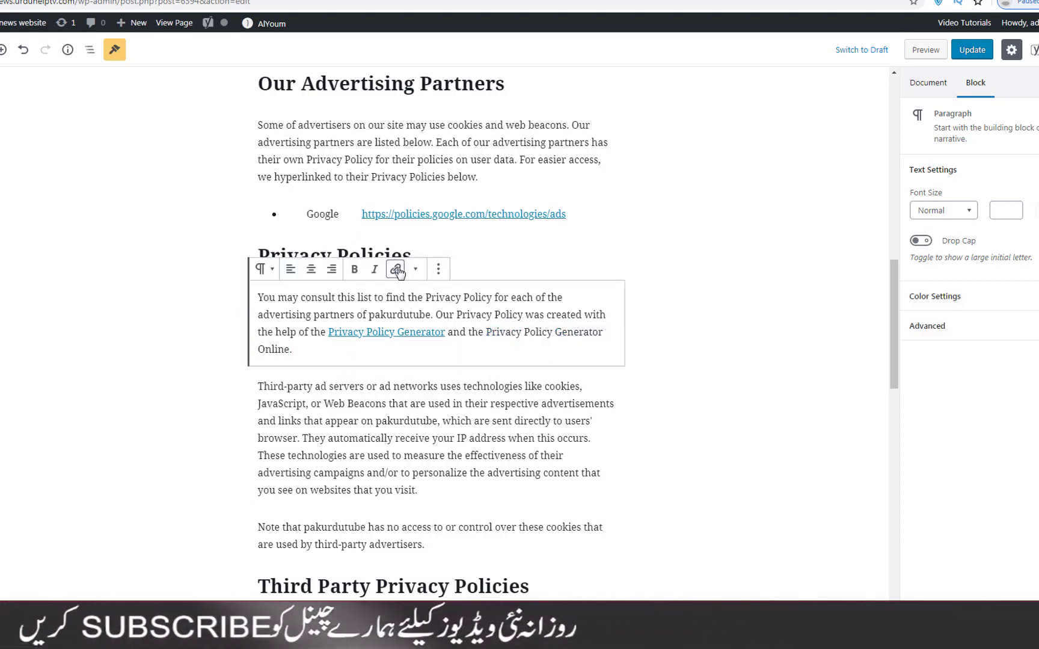
click(403, 333)
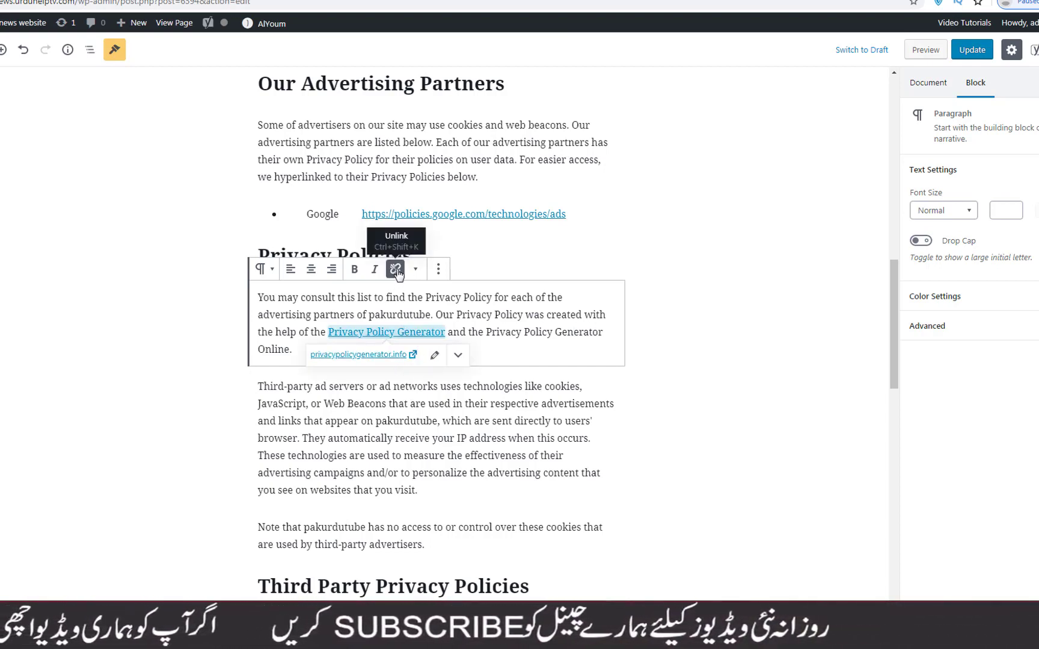
click(395, 270)
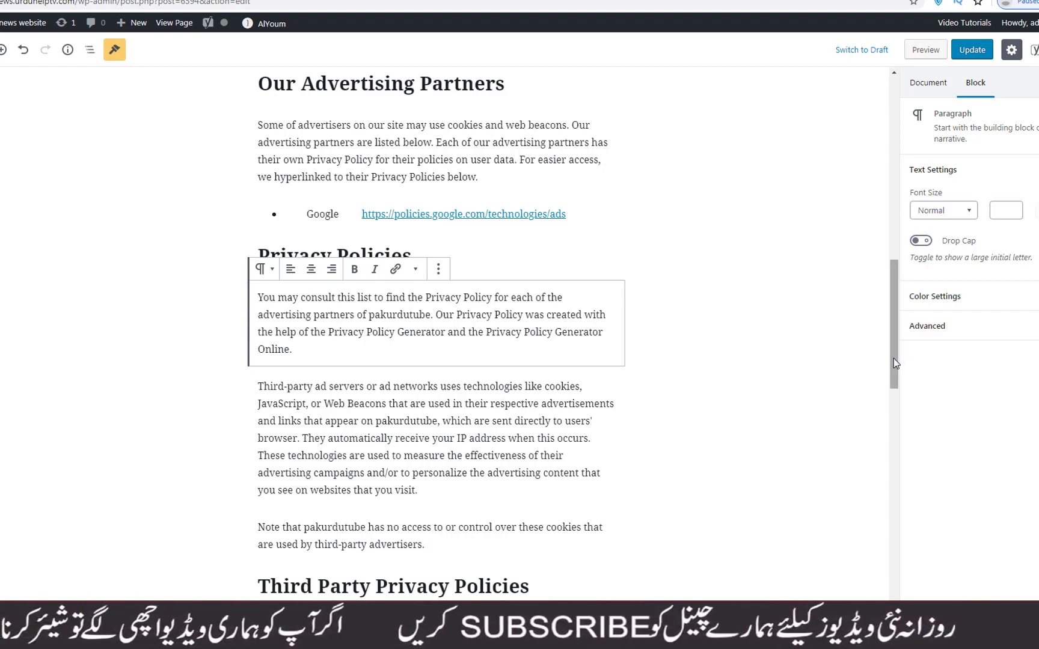
Update the Privacy Policy page and review its published version on the website.
scroll(894, 360, up, 1)
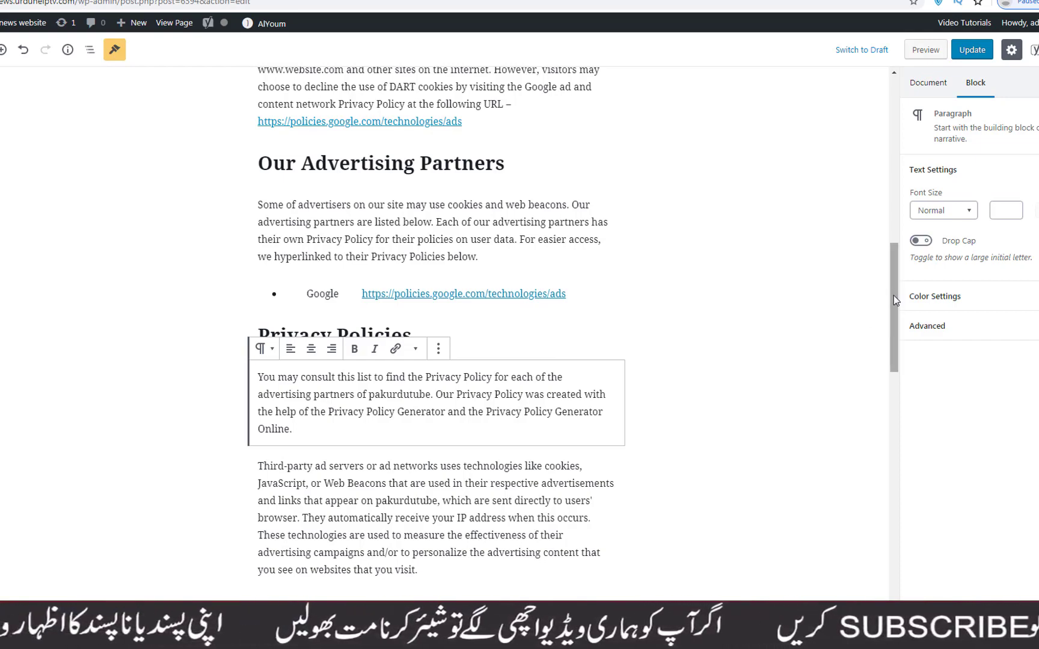
drag(893, 296, 895, 99)
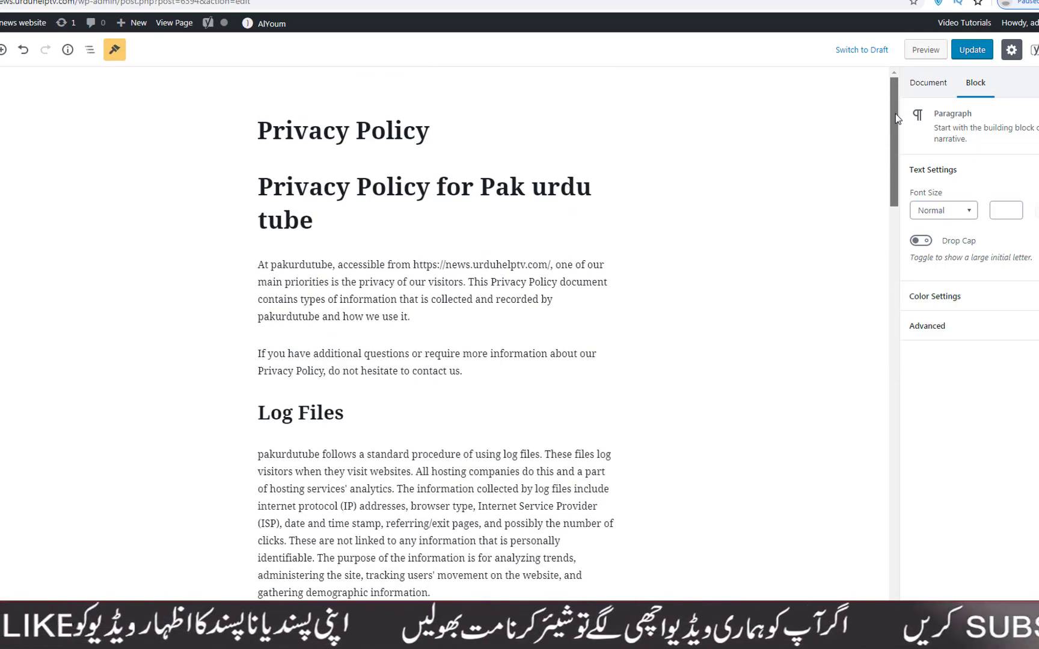
scroll(896, 119, down, 3)
click(971, 51)
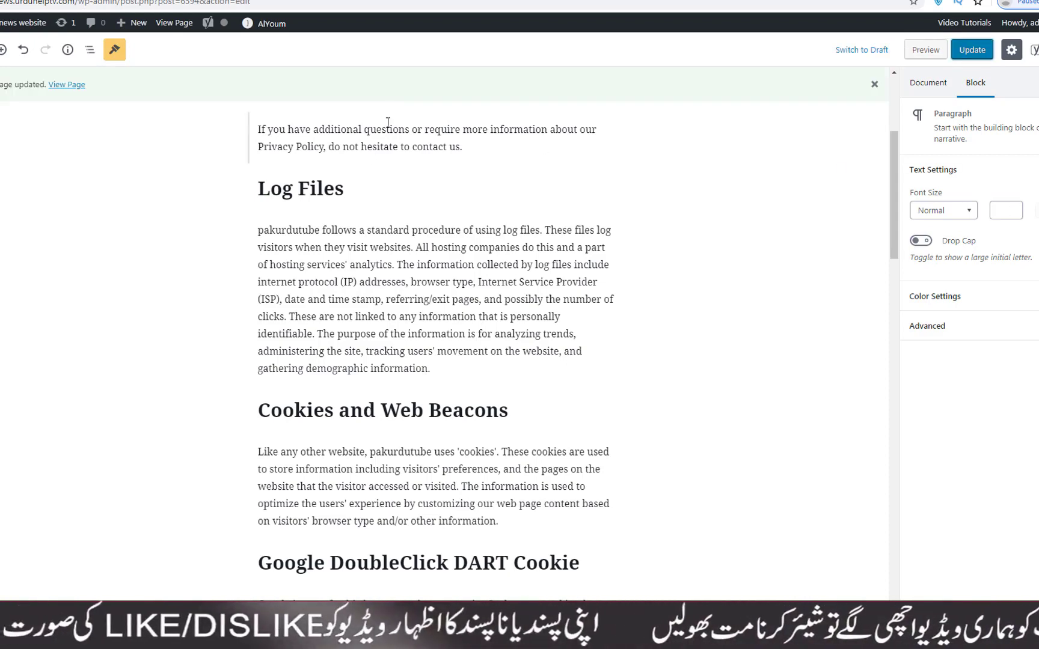
click(67, 85)
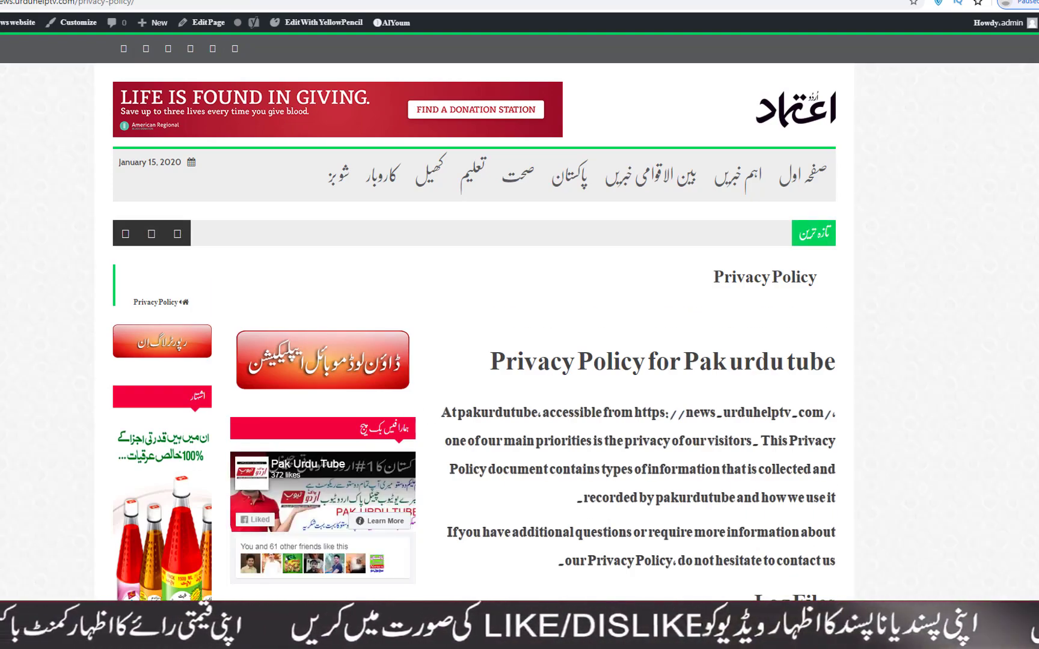
scroll(519, 325, down, 10)
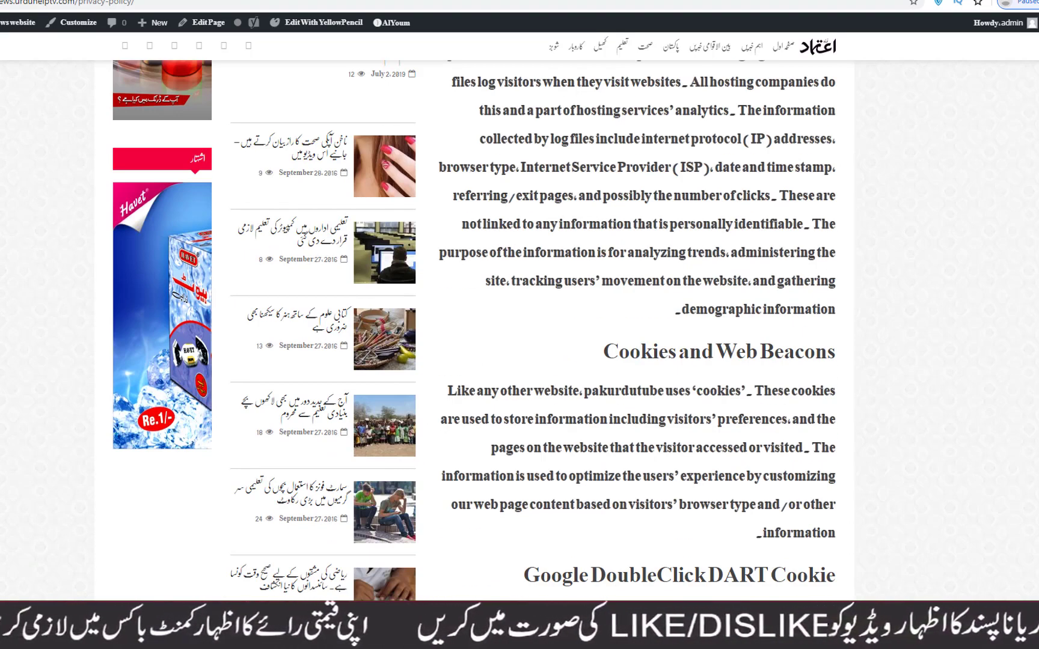
scroll(520, 324, down, 15)
scroll(519, 324, up, 16)
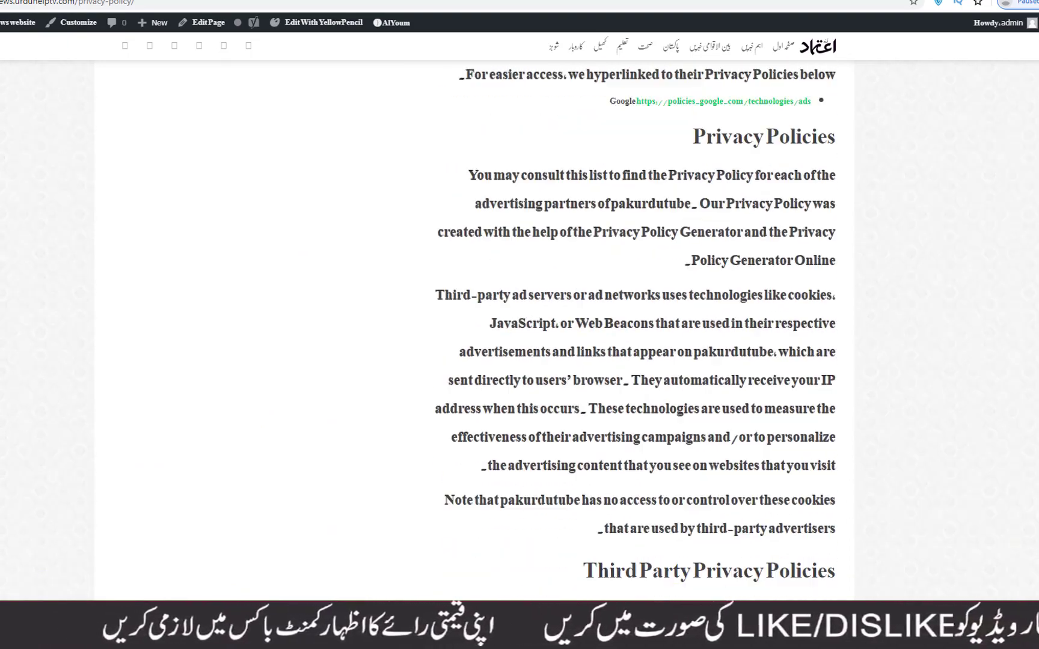
scroll(660, 148, up, 3)
Return to the WordPress dashboard and open the page with post ID 6396 for editing.
mouse_move(18, 22)
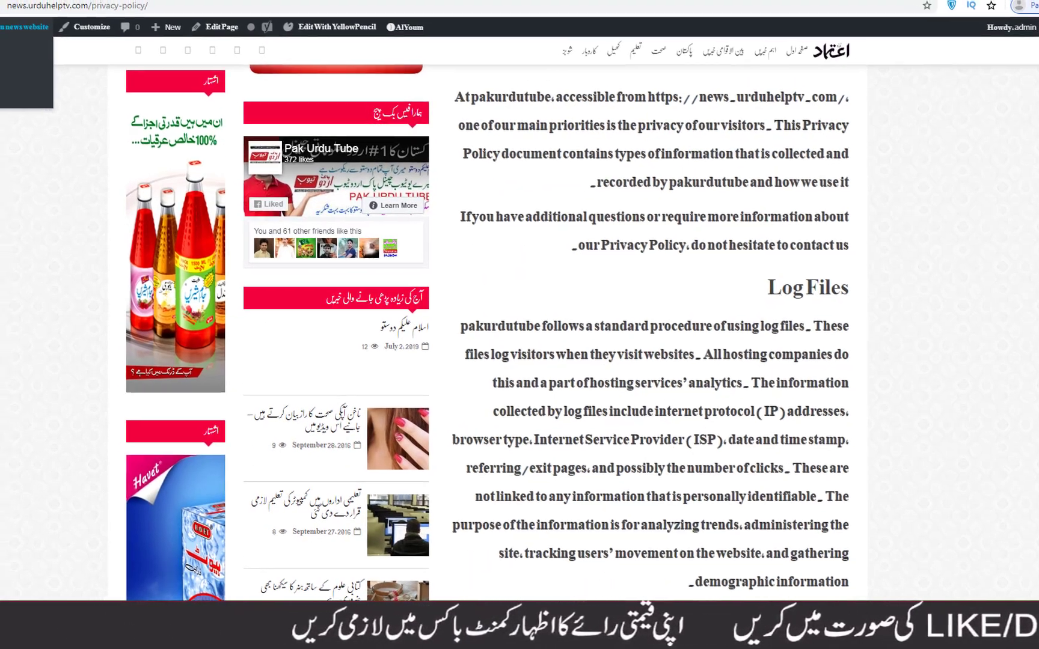
click(25, 74)
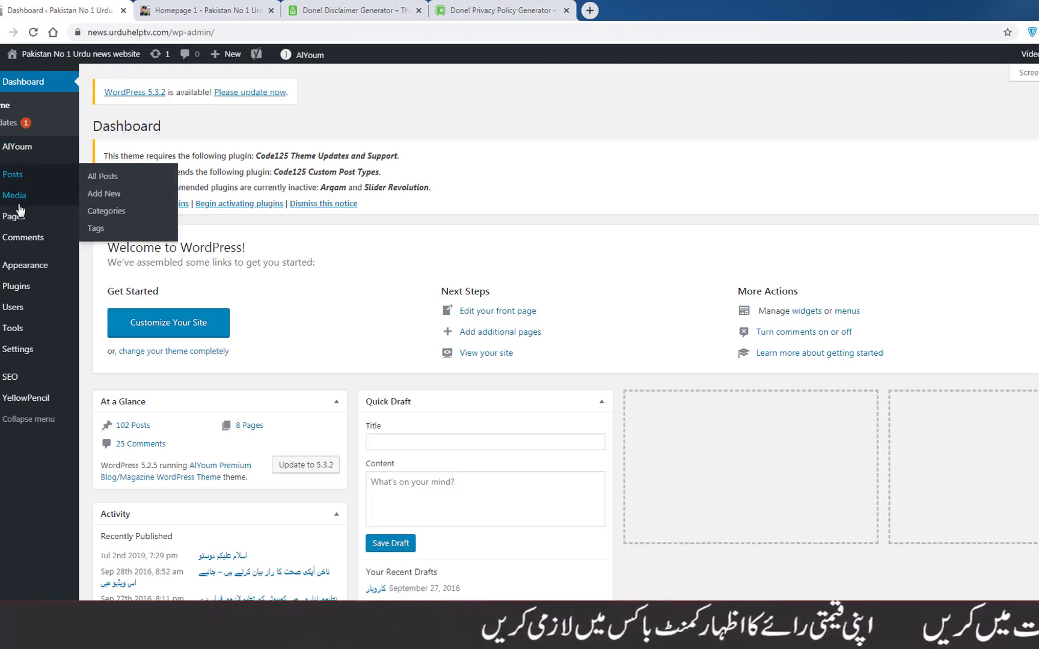
mouse_move(22, 221)
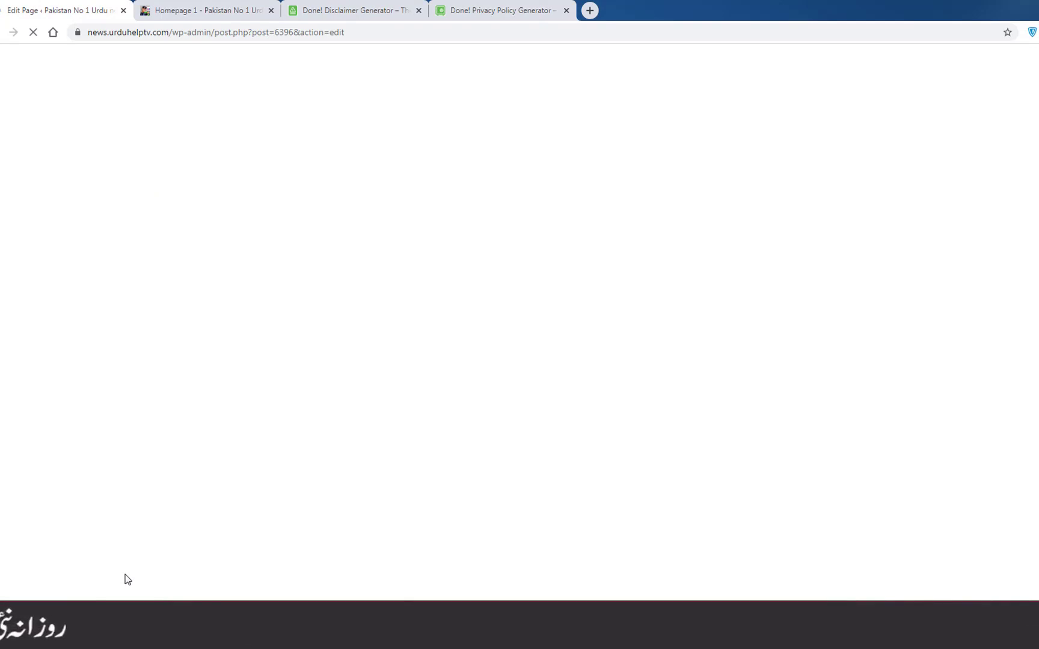
Search Google in a new browser tab for "terms and conditions generator".
click(590, 11)
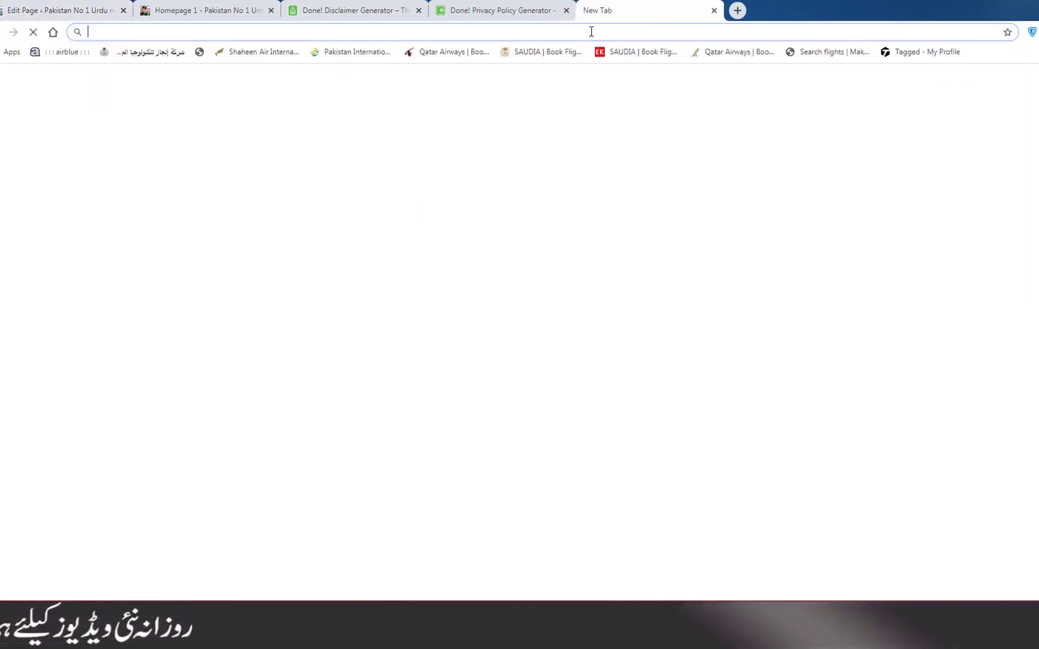
text(g)
key(Return)
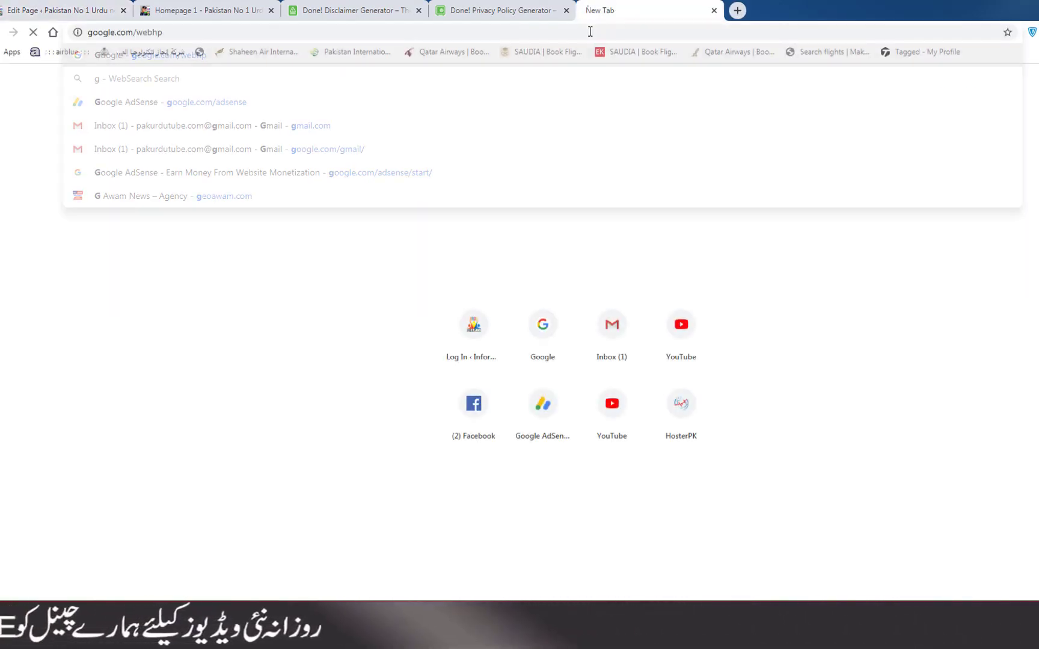
click(469, 256)
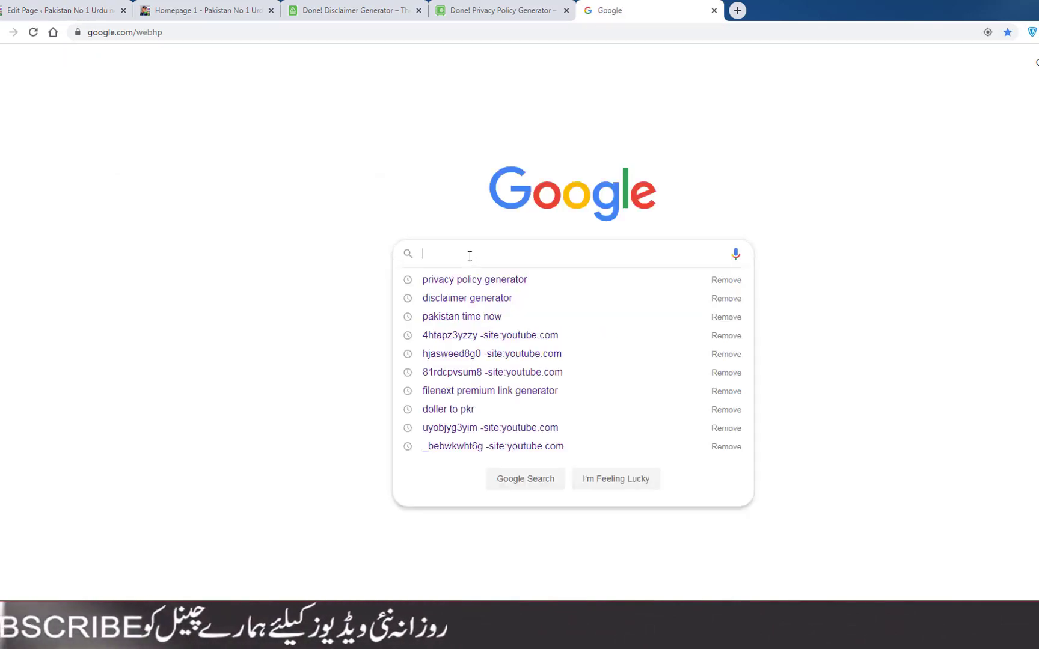
text(ter)
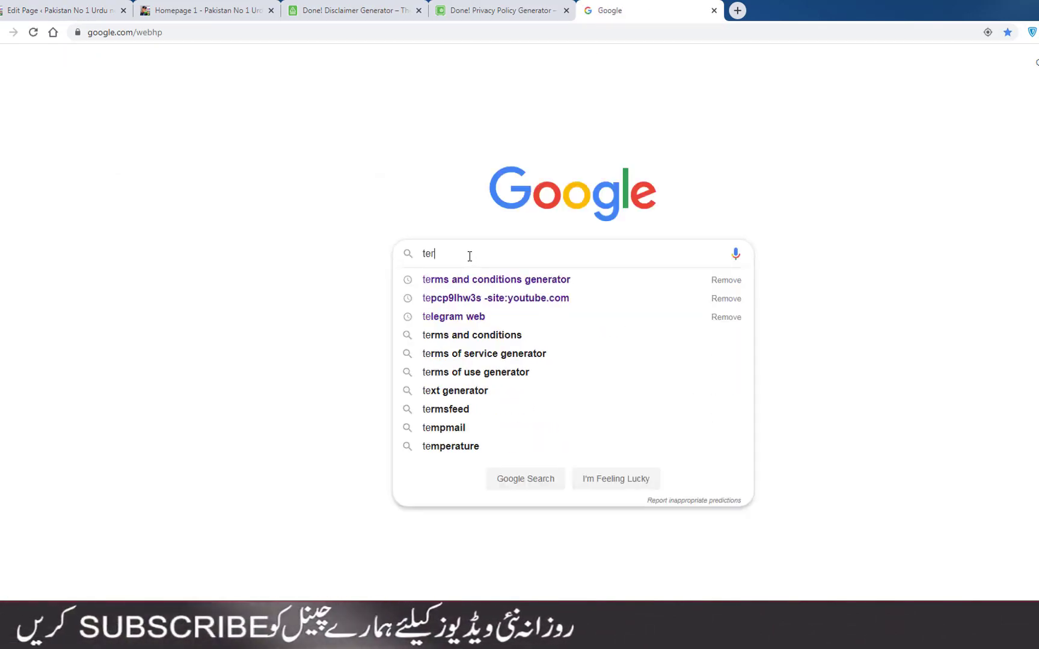
text(m)
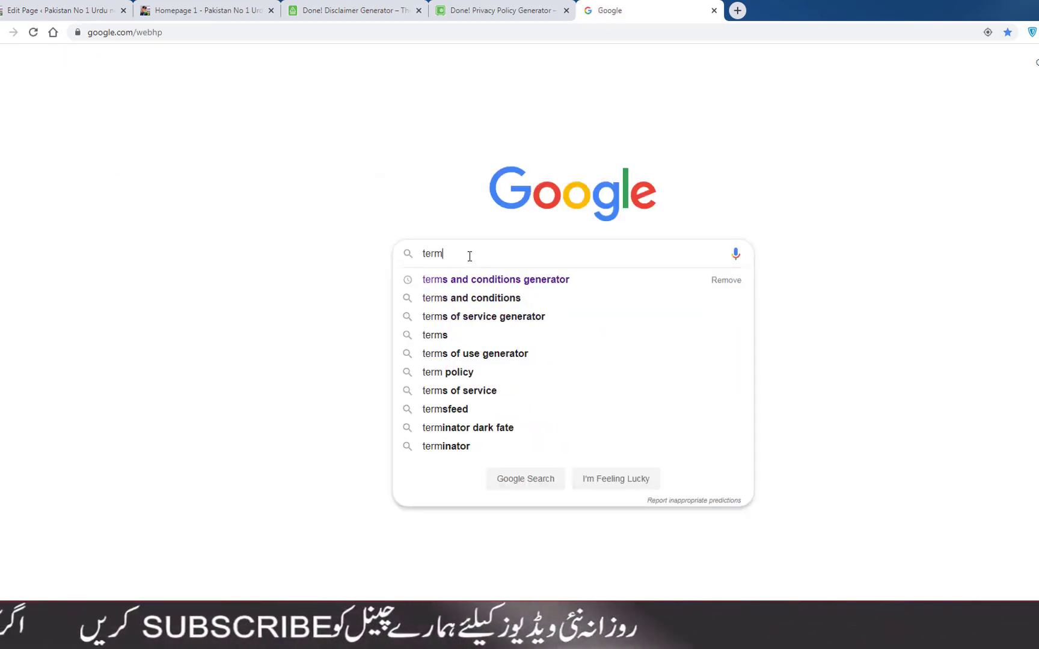
click(522, 282)
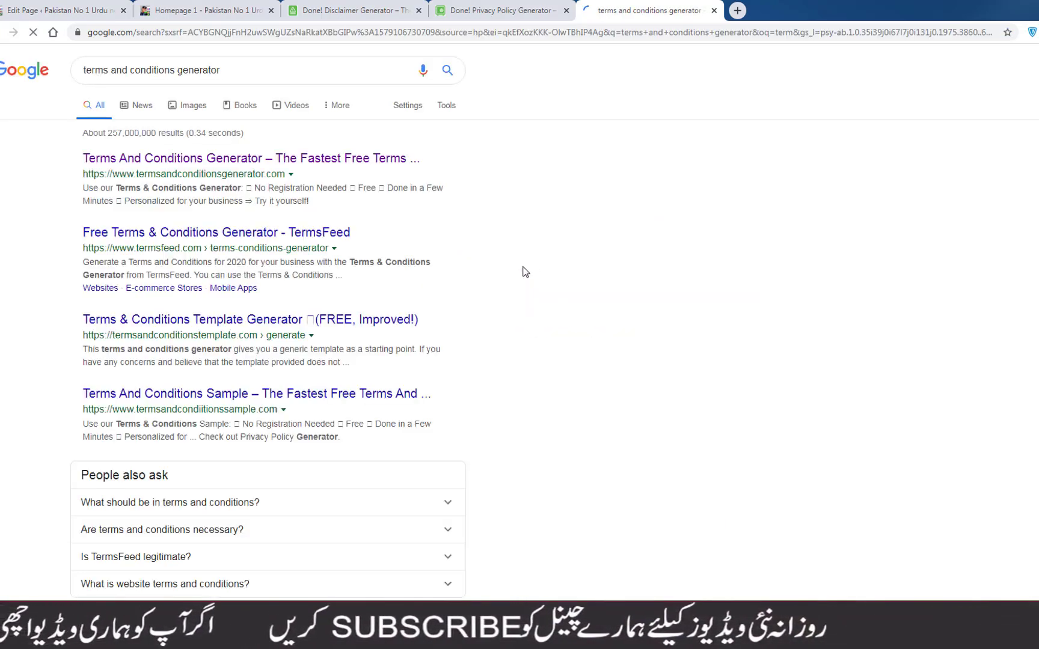
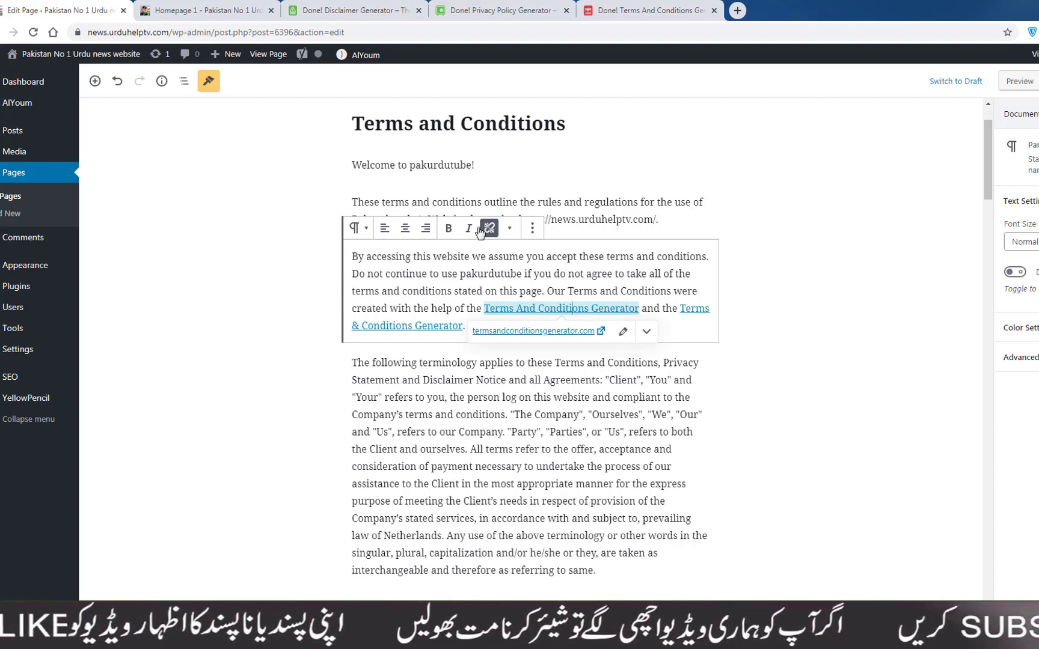
Remove the hyperlinks from "Terms And Conditions Generator" and "Terms & Conditions Generator" in the paragraph starting "By accessing this website".
click(490, 227)
click(422, 327)
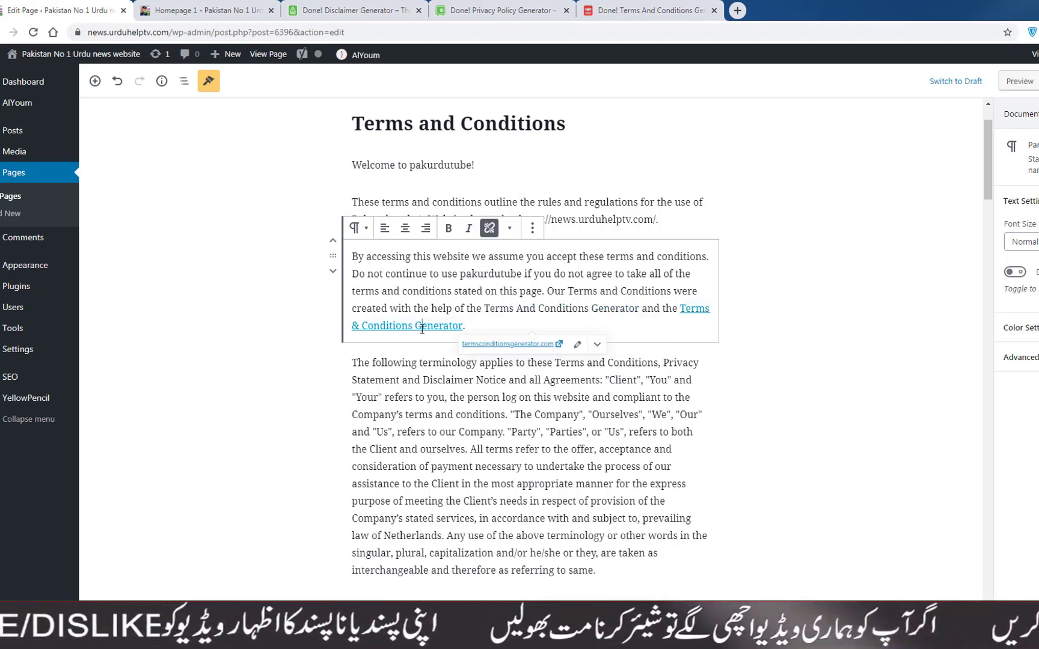
click(489, 228)
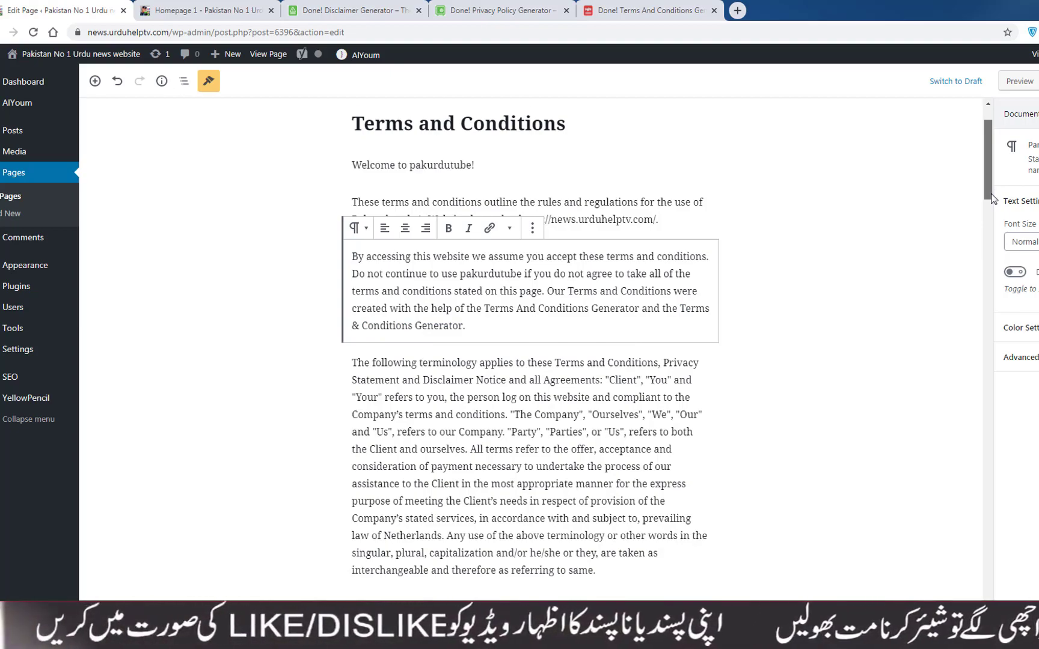
drag(989, 195, 1015, 648)
drag(939, 622, 879, 114)
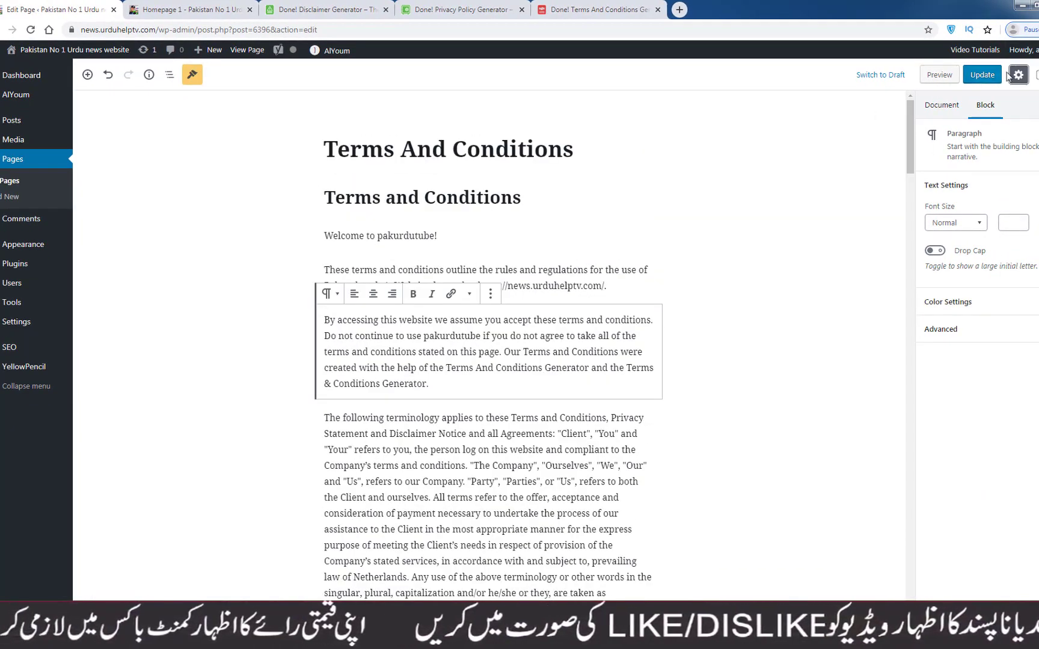
Update the Terms And Conditions page and review its published version on the website.
click(990, 77)
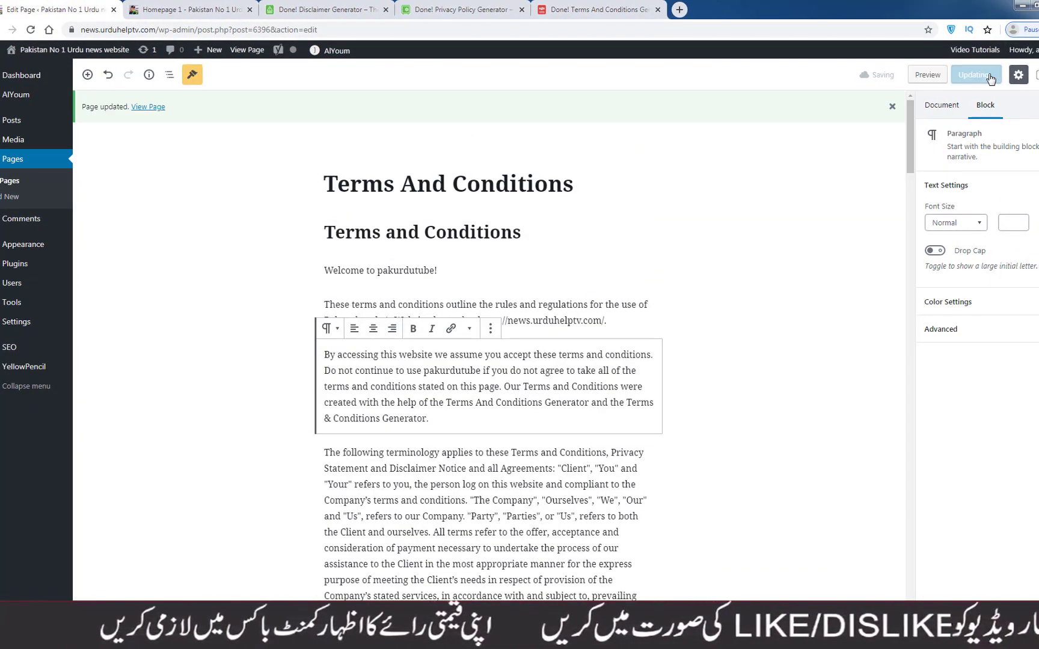
click(153, 107)
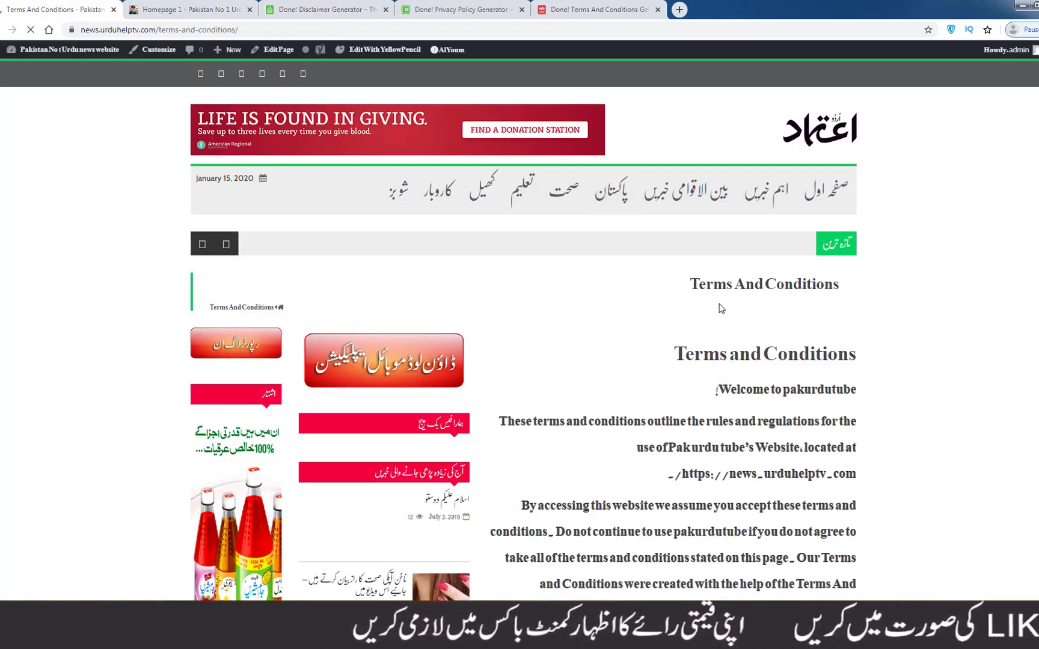
drag(697, 284, 849, 300)
click(774, 289)
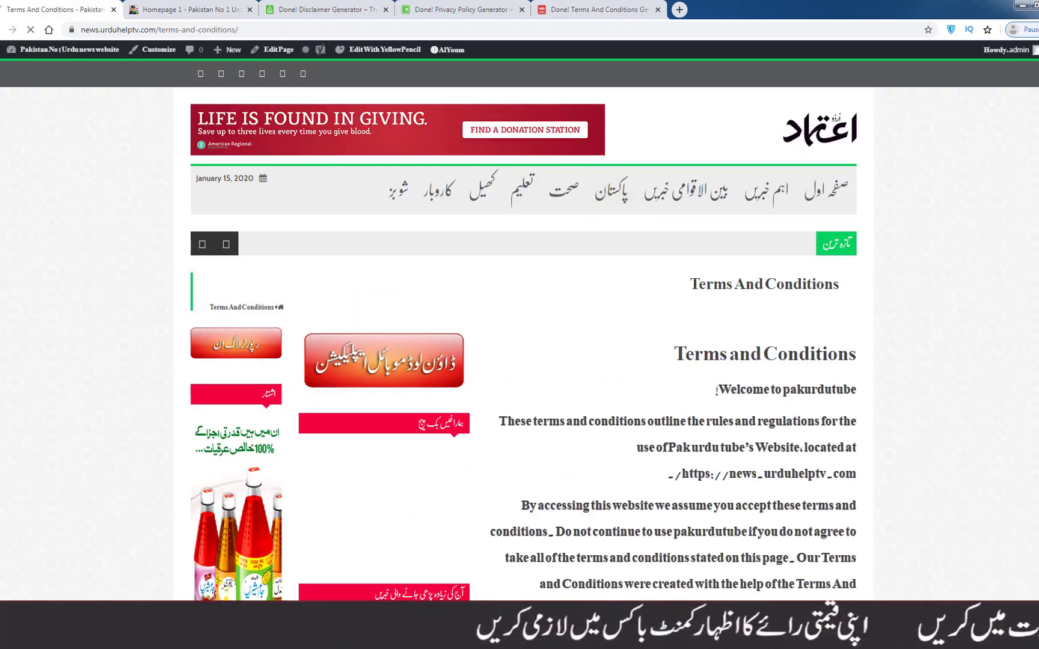
scroll(520, 337, down, 20)
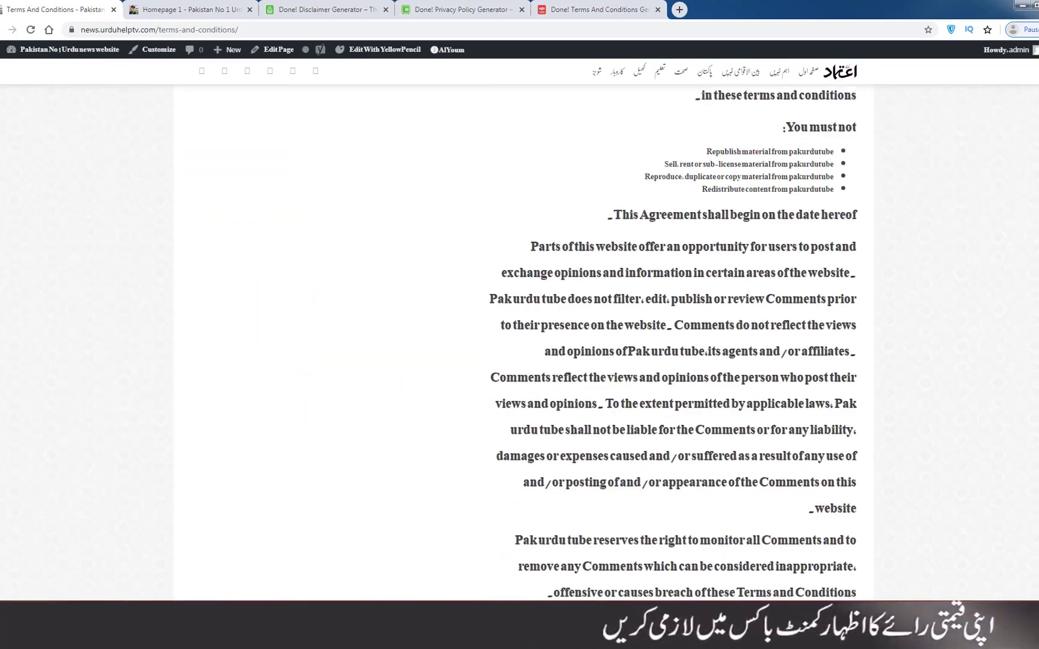
scroll(519, 337, up, 20)
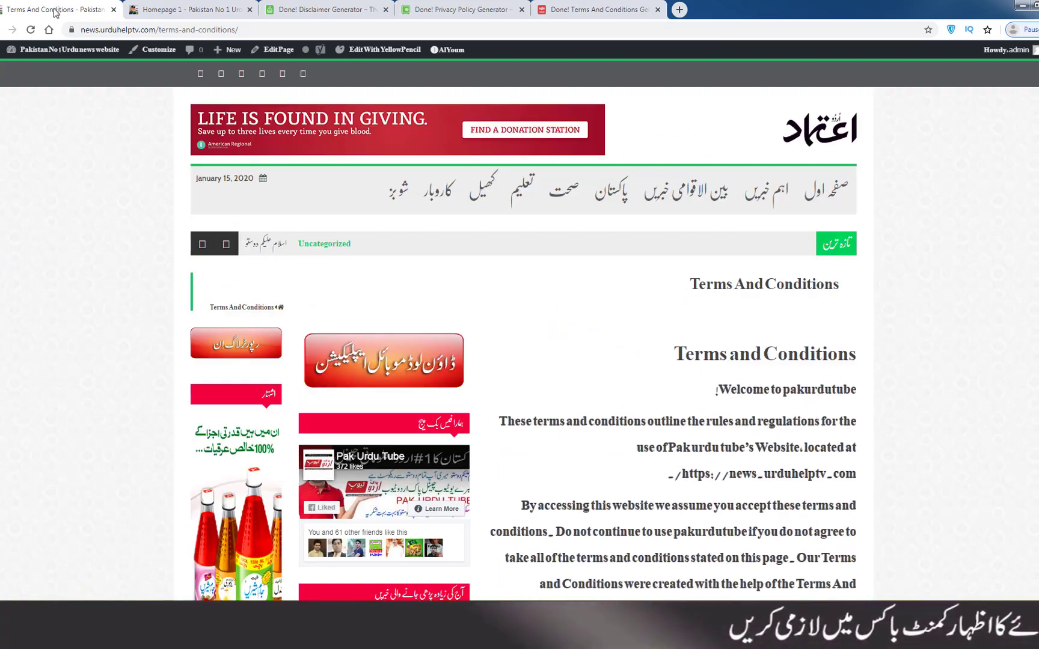
Return to the WordPress dashboard and open the Cookies Policy page for editing from the list of all pages.
mouse_move(65, 54)
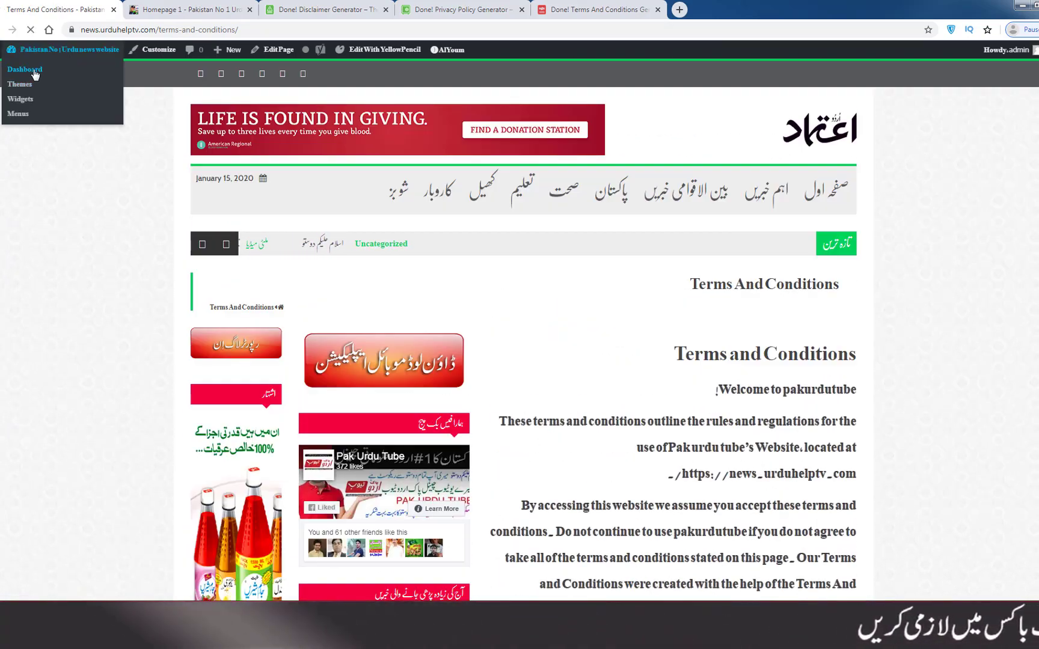
click(34, 71)
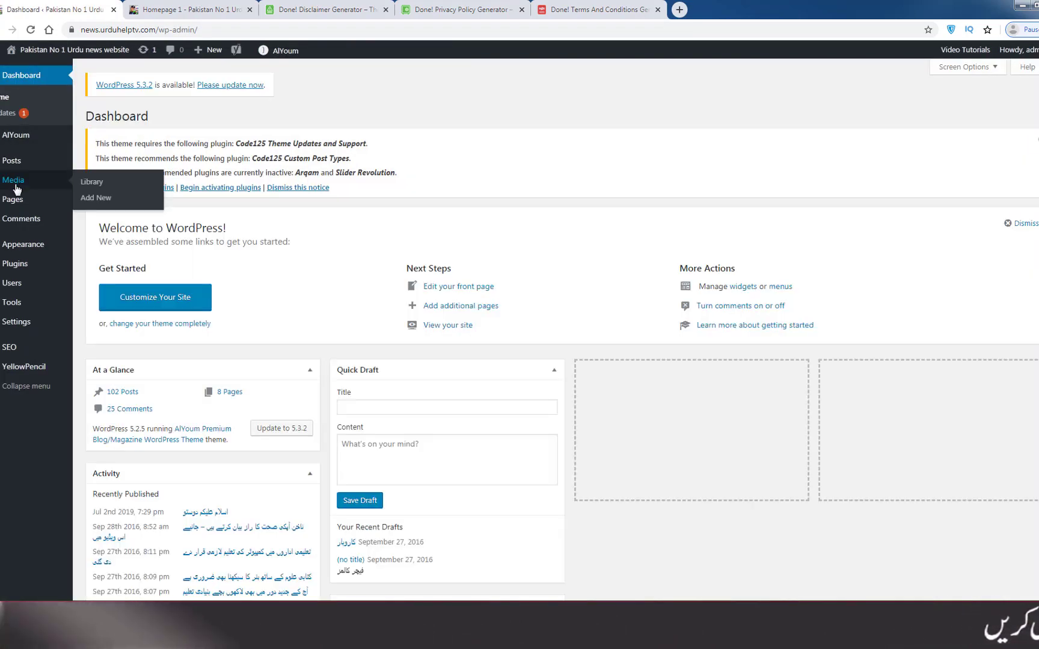
mouse_move(12, 203)
click(110, 202)
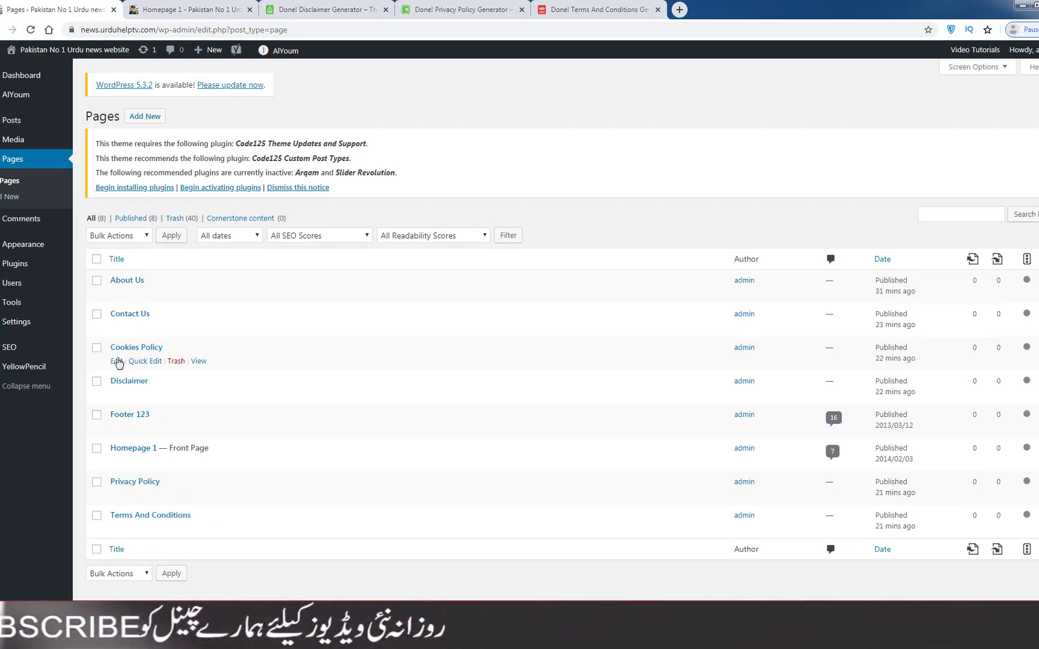
click(118, 363)
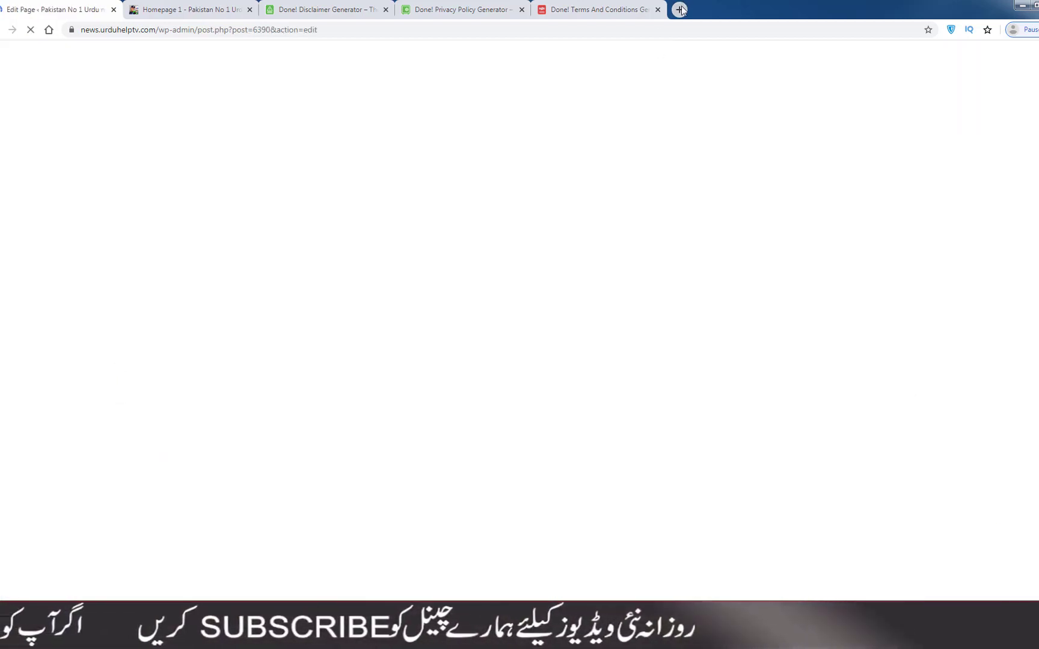
Search Google in a new browser tab for "cookies policy generator" and open the "Create your Cookies Policy - Cookie Policy Generator" result.
click(679, 9)
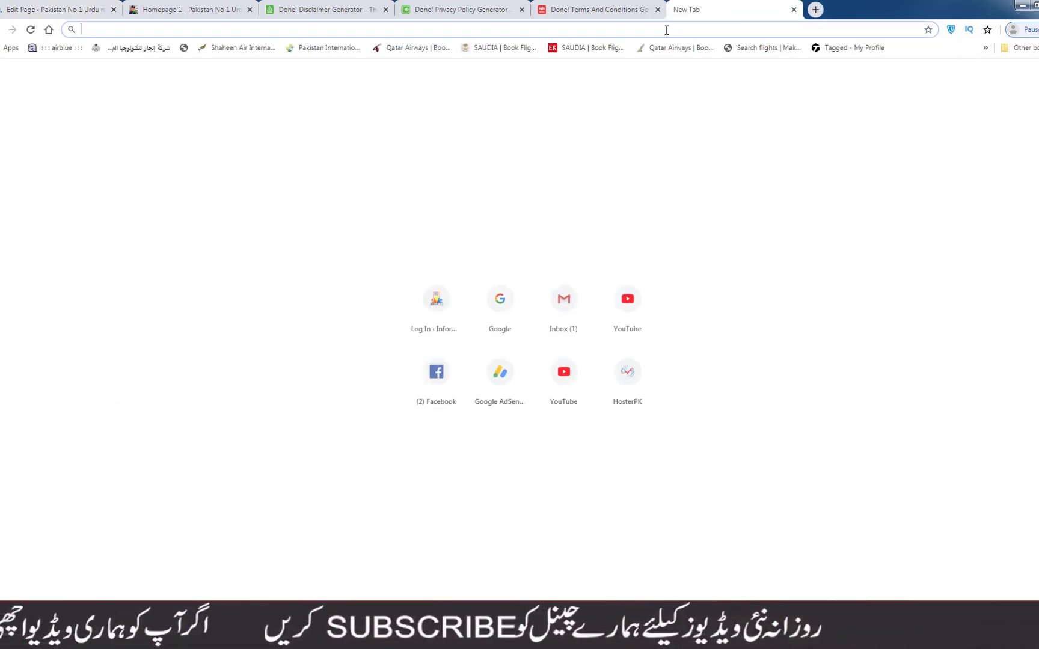
text(google.com/webhp)
key(Return)
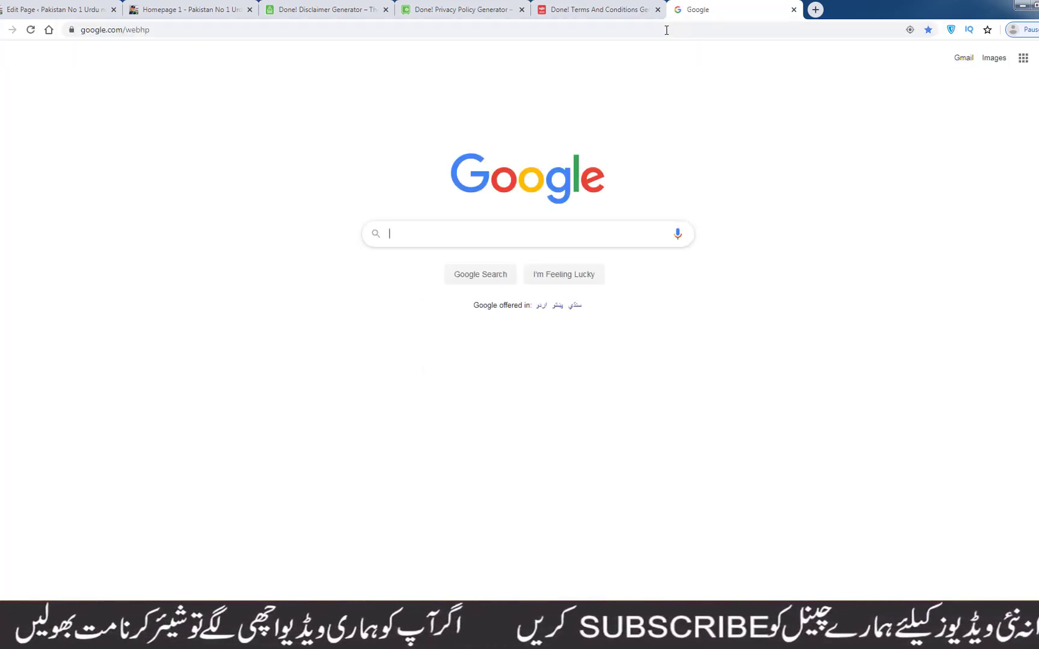
text(coo)
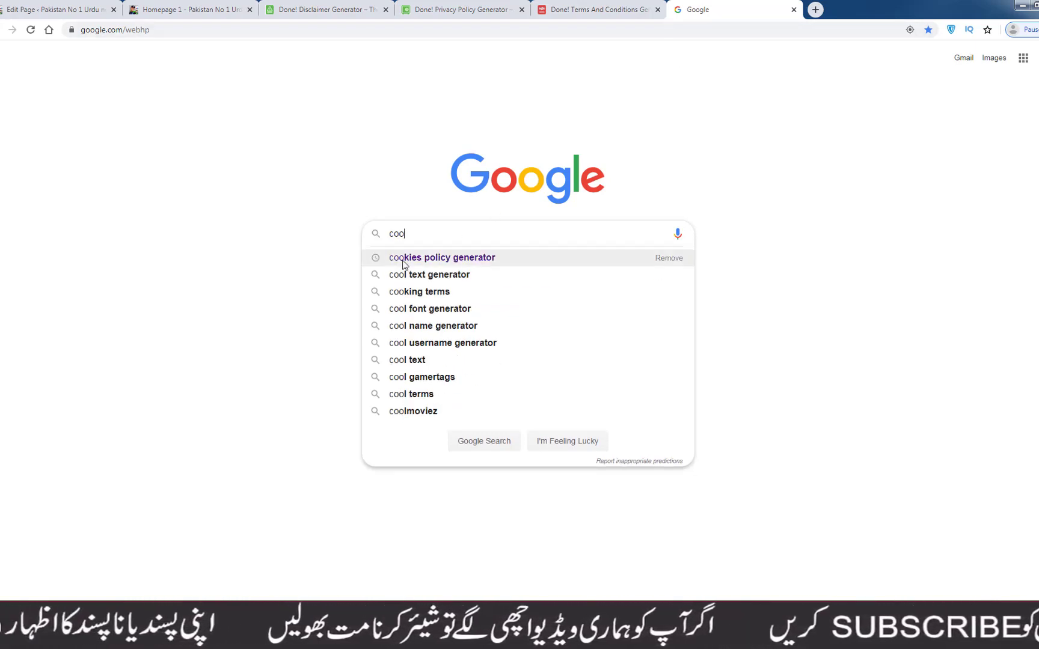
click(430, 261)
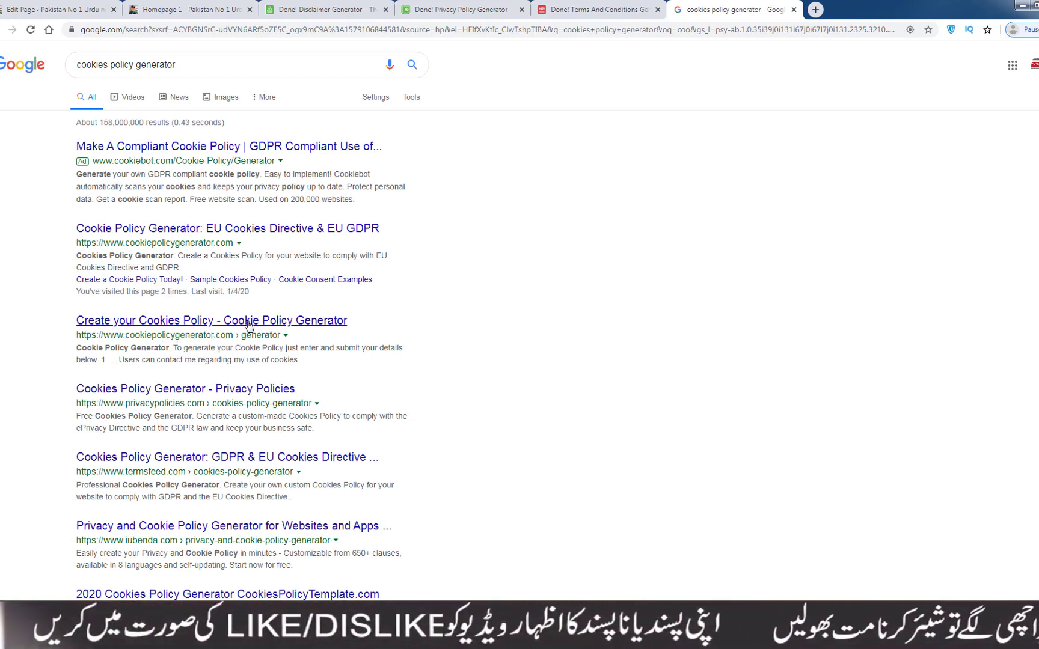
click(249, 325)
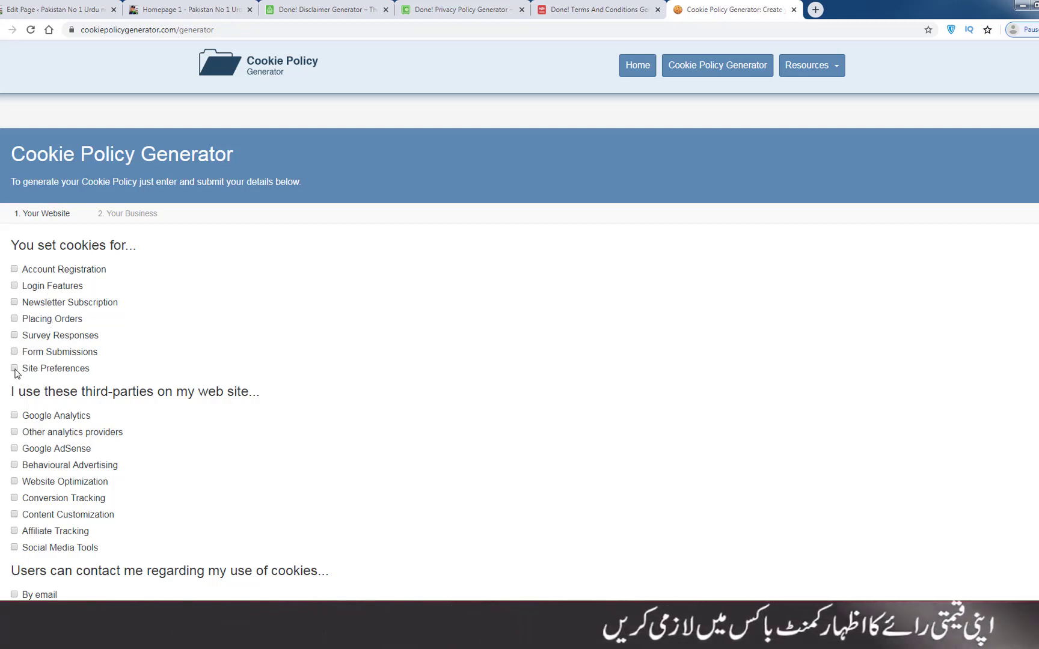
Select Account Registration, Google Analytics and contact by email, fill in the contact e-mail, and continue to the business details.
click(14, 269)
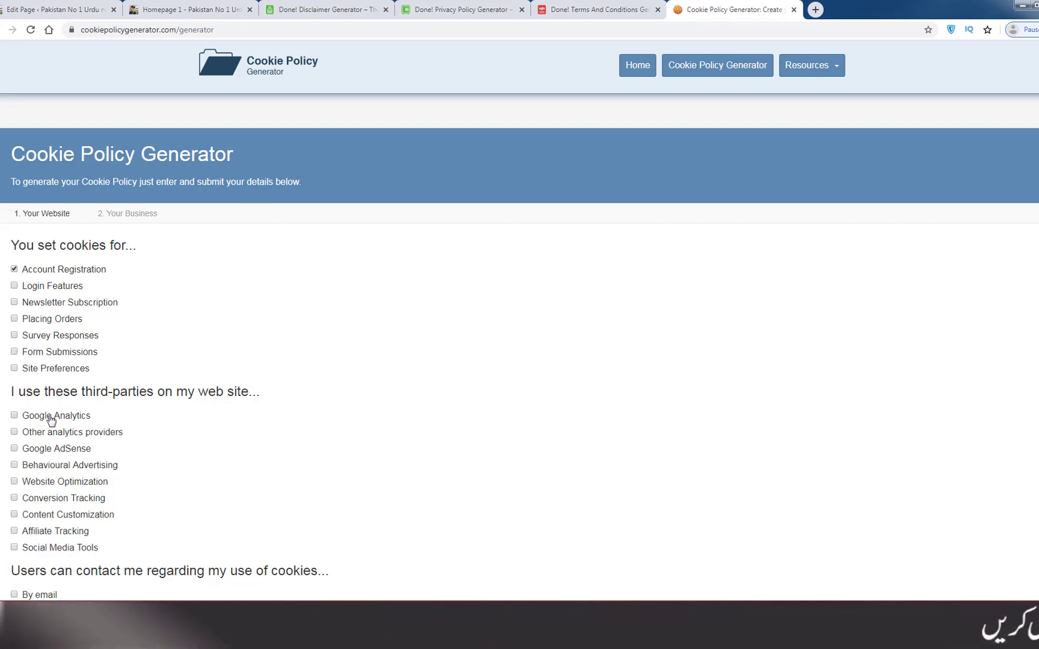
scroll(78, 571, down, 1)
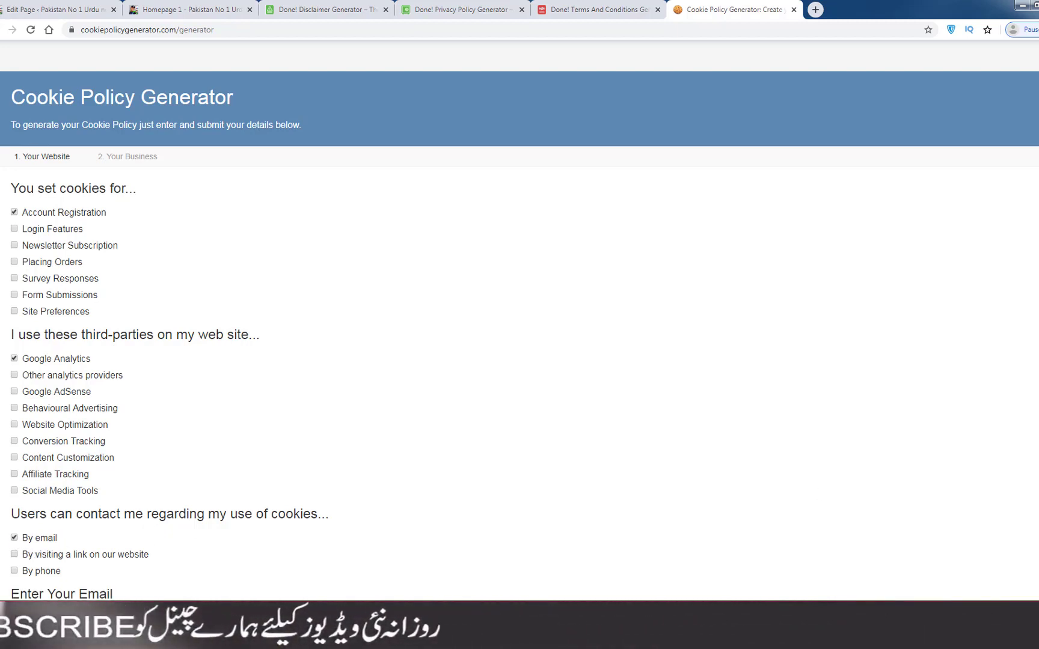
scroll(79, 559, down, 1)
click(79, 559)
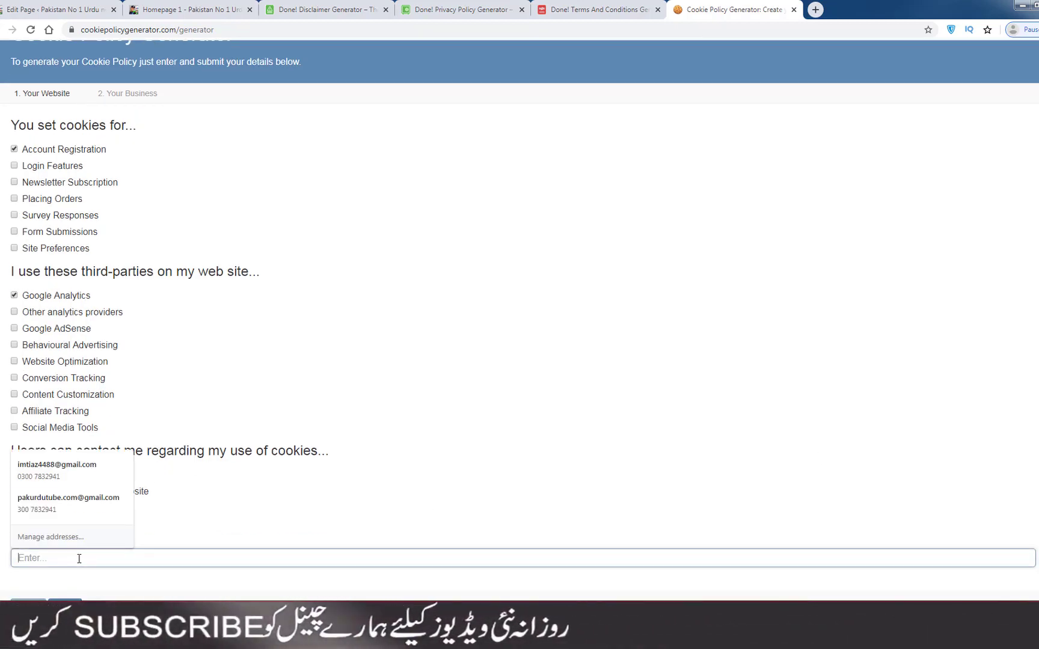
click(77, 508)
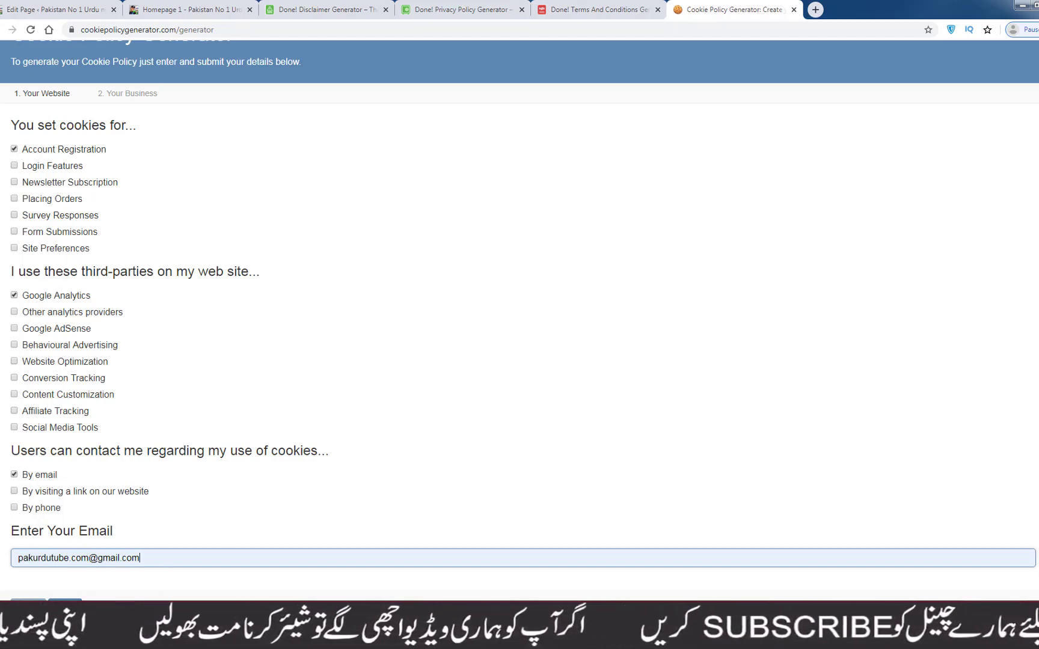
click(65, 609)
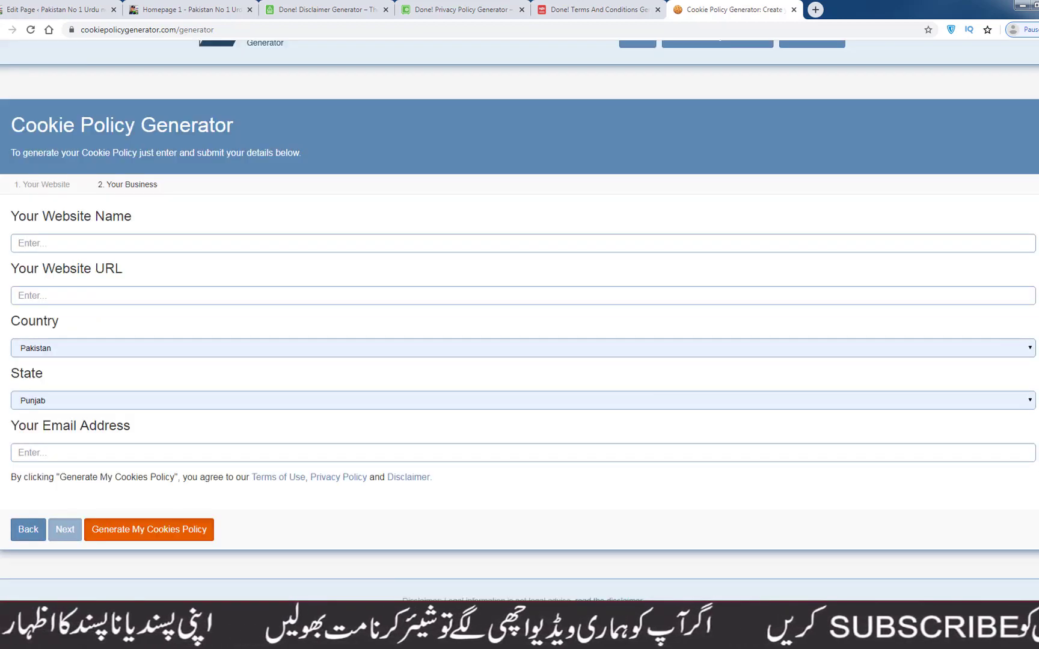
Enter pakurdutube as the website name and paste the address copied from the news site's homepage as the website URL.
click(95, 243)
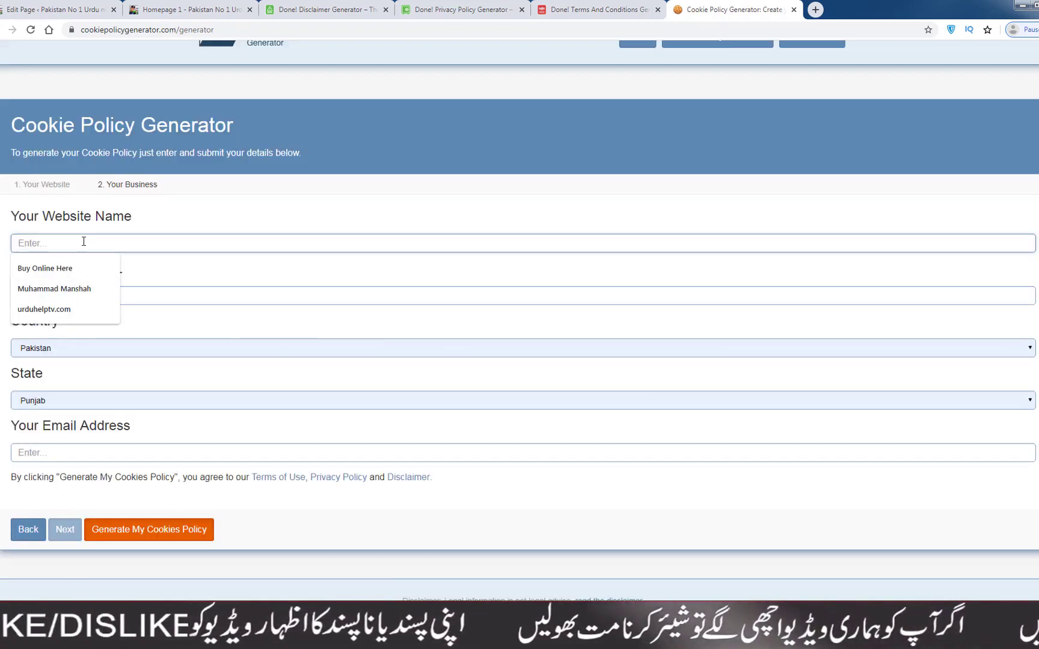
text(pakurdutube)
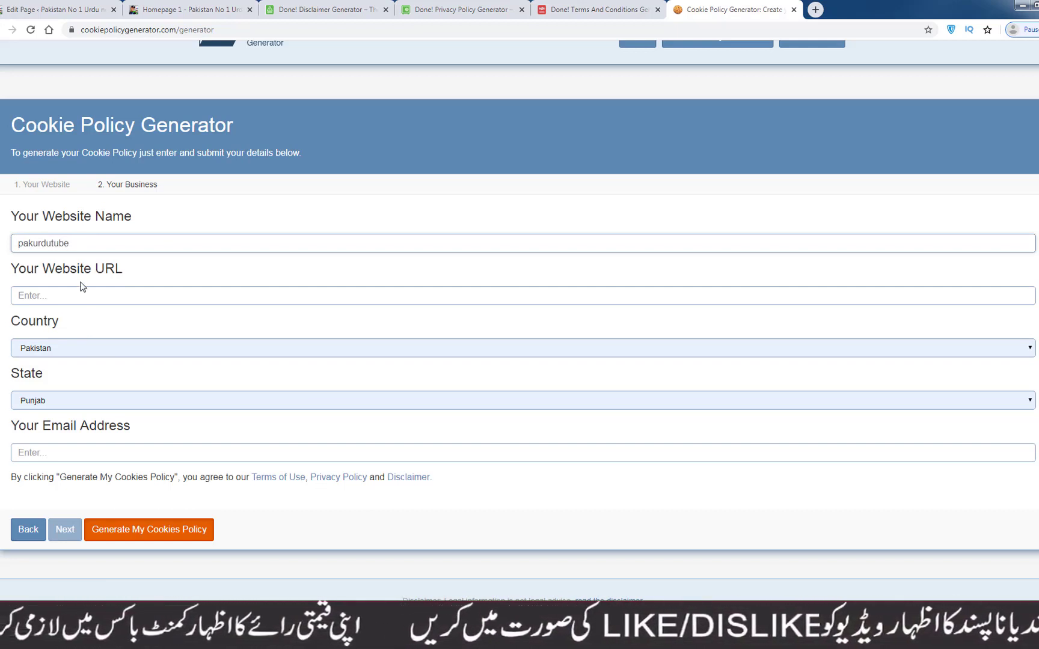
click(84, 295)
click(138, 10)
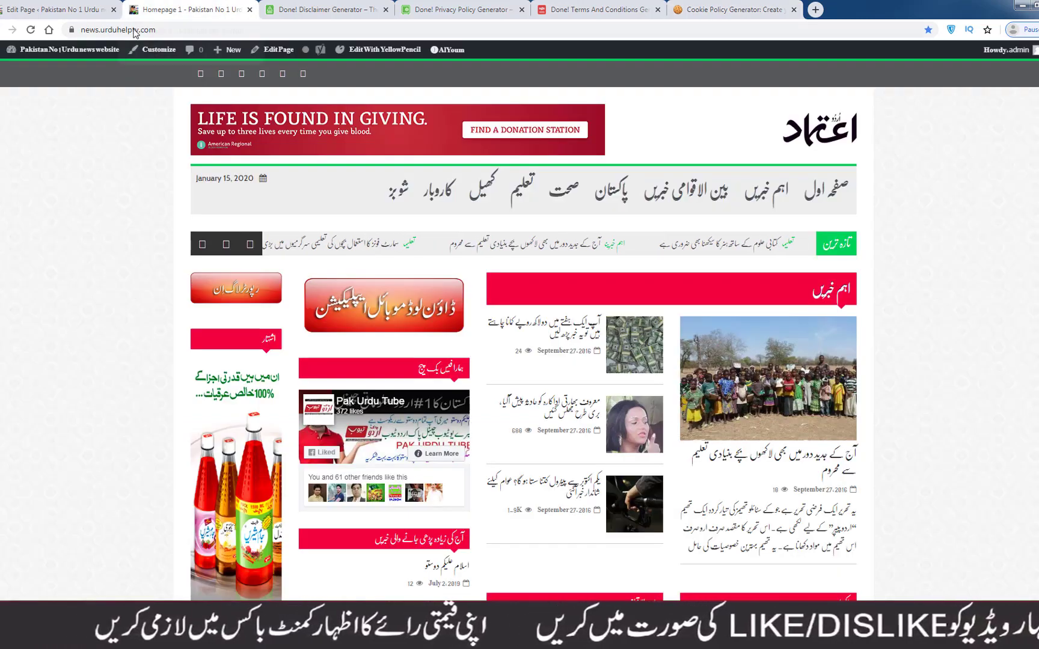
click(135, 30)
right_click(133, 30)
click(151, 81)
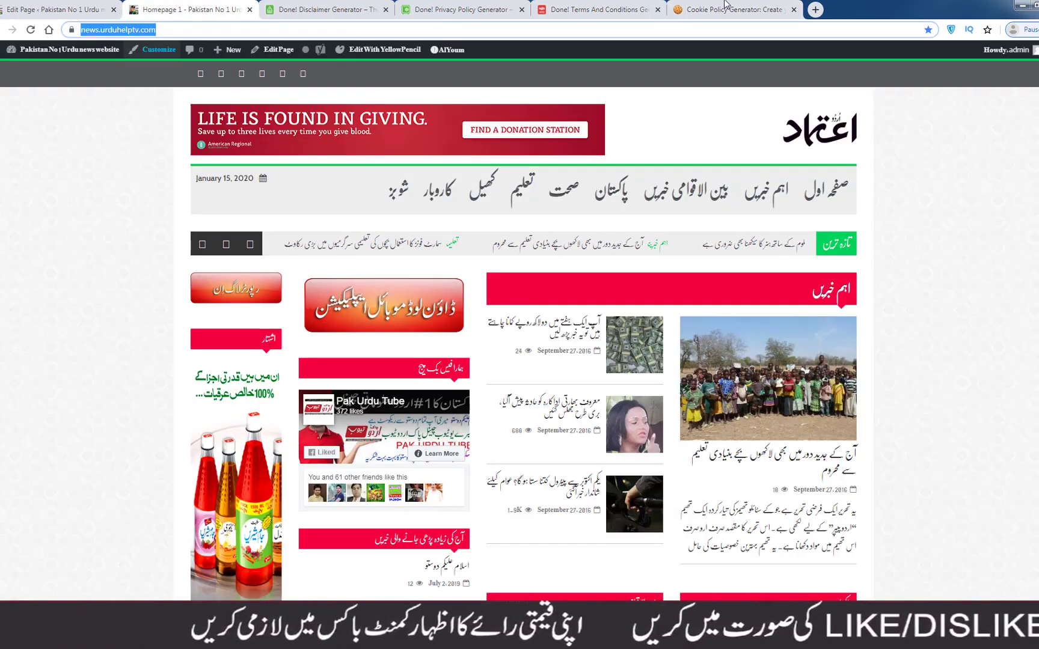
click(694, 9)
click(136, 294)
right_click(138, 295)
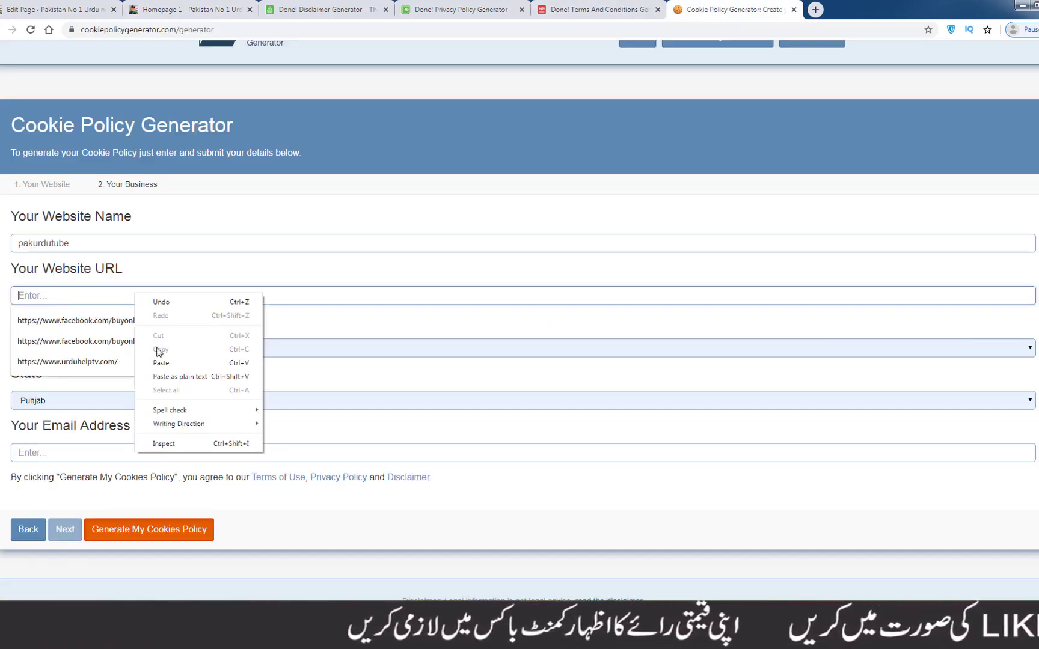
click(225, 360)
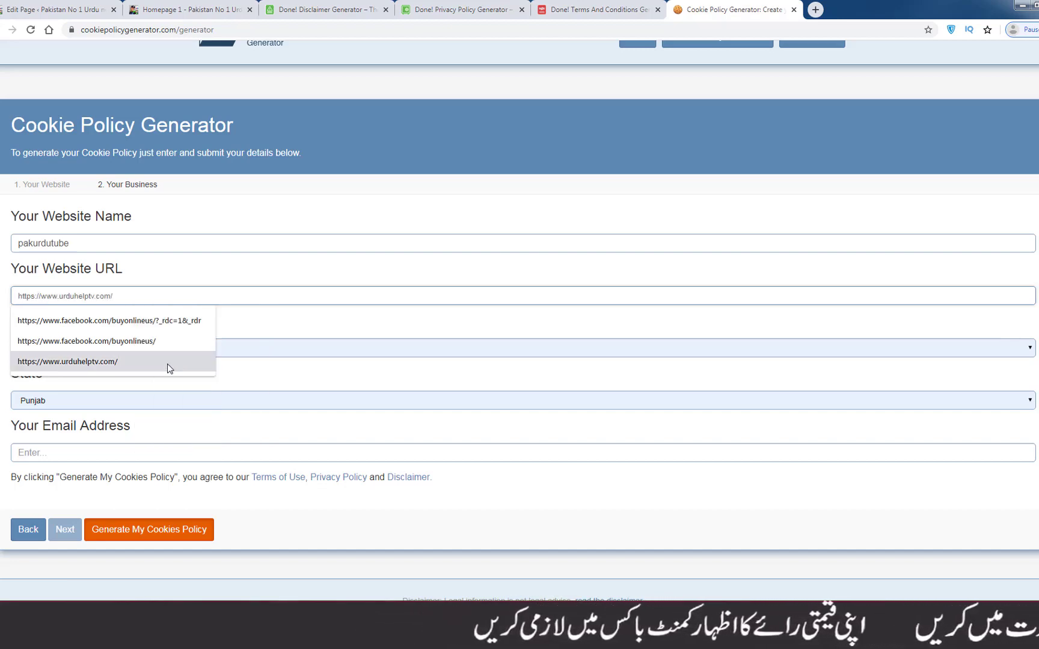
Fill in the business e-mail address and generate the cookies policy for the site.
click(341, 271)
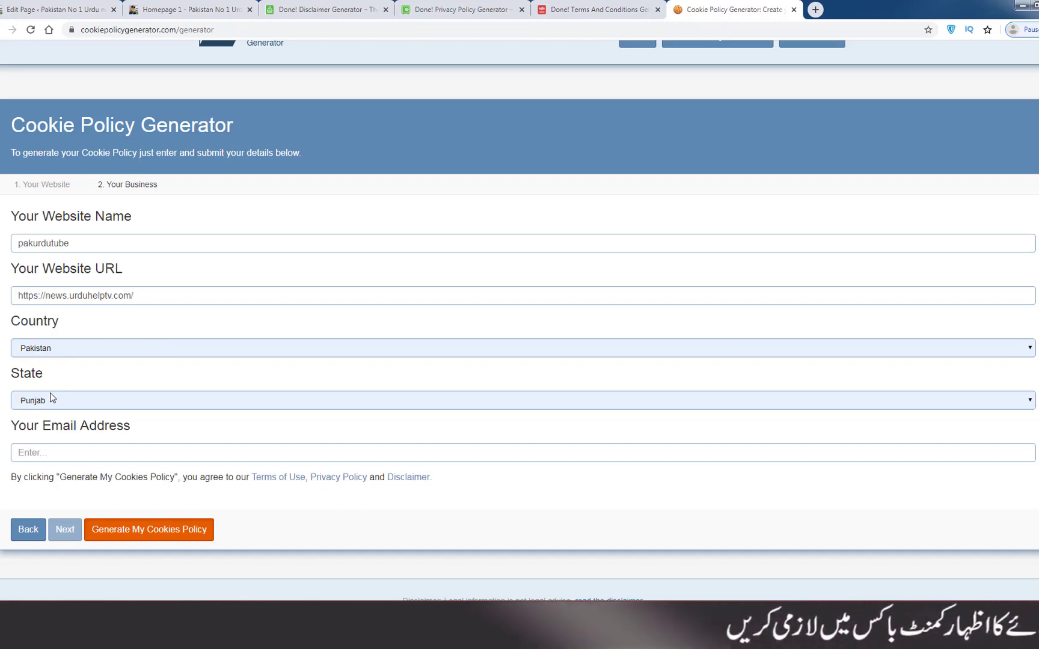
click(66, 452)
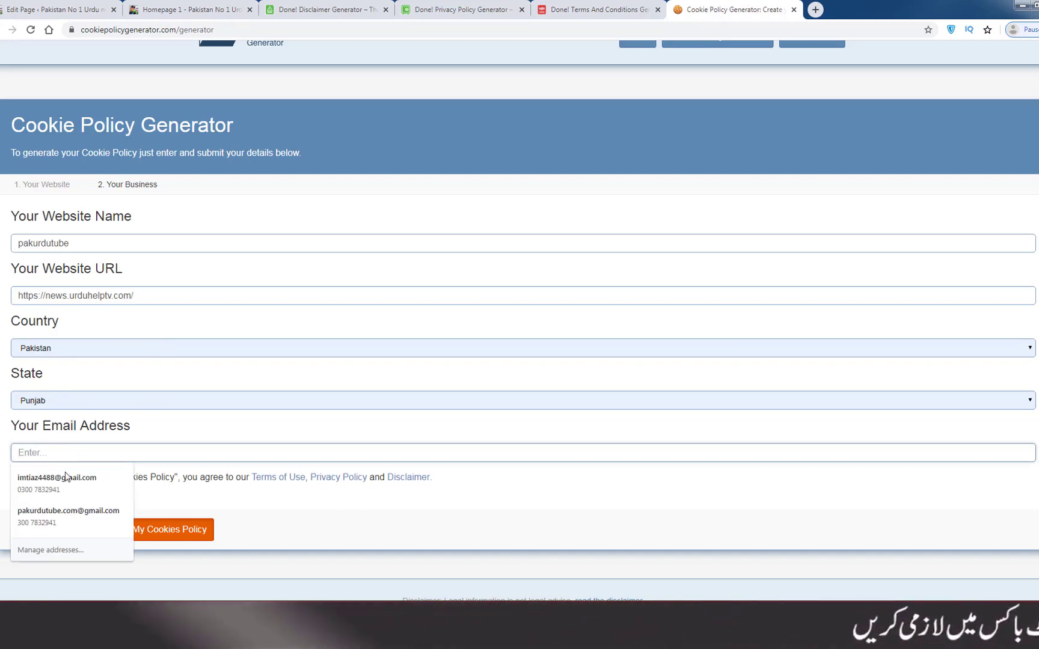
click(51, 518)
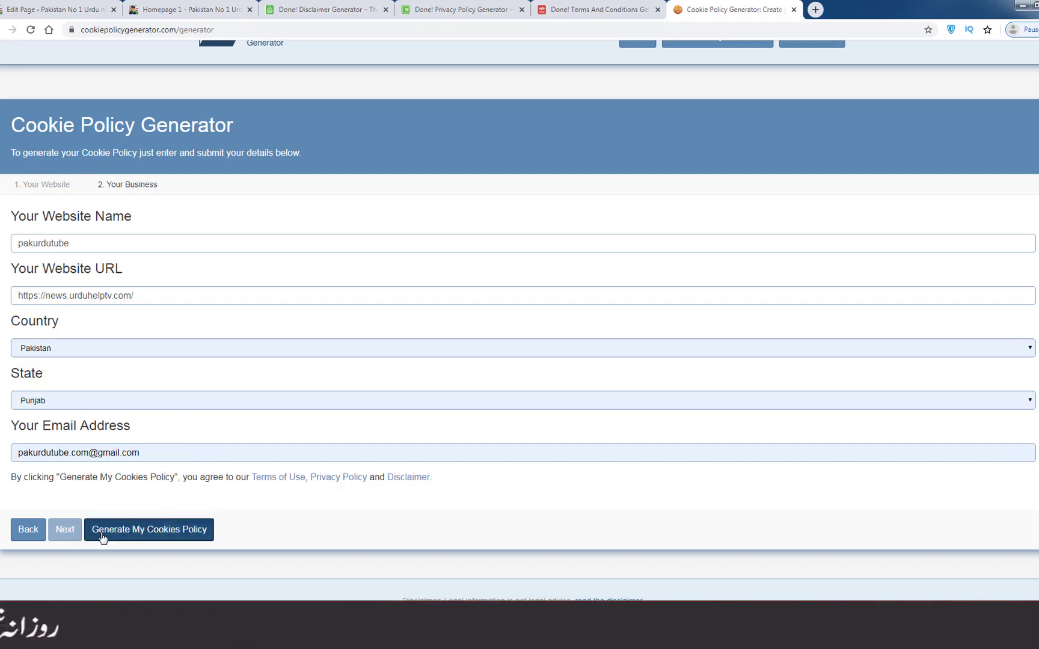
click(160, 536)
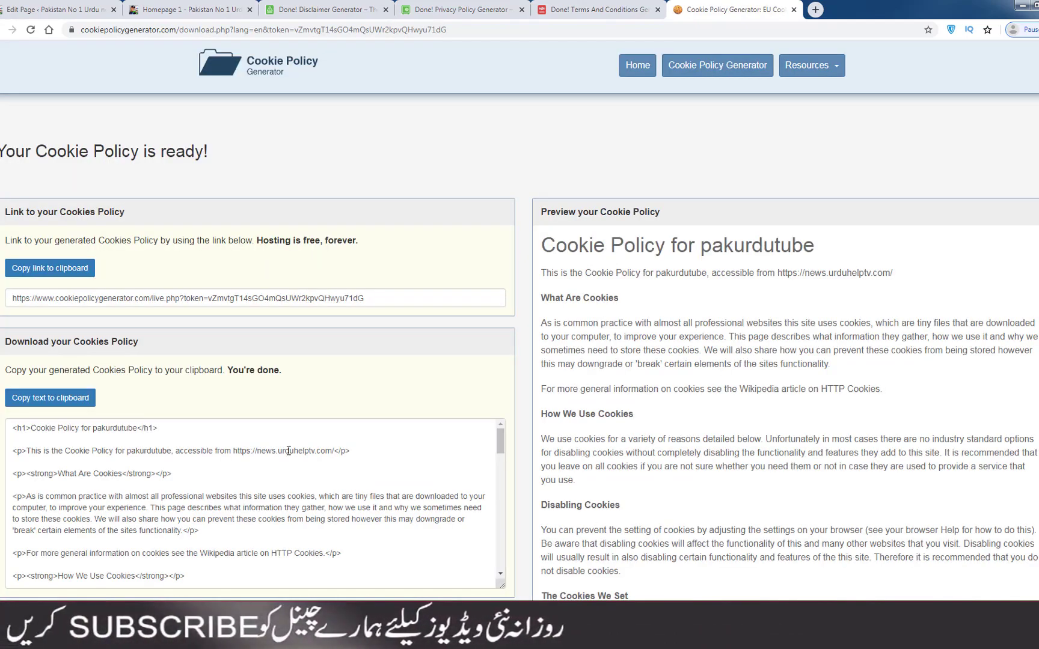
Copy the generated cookies policy text and paste it into the body of the WordPress Cookies Policy page.
click(62, 402)
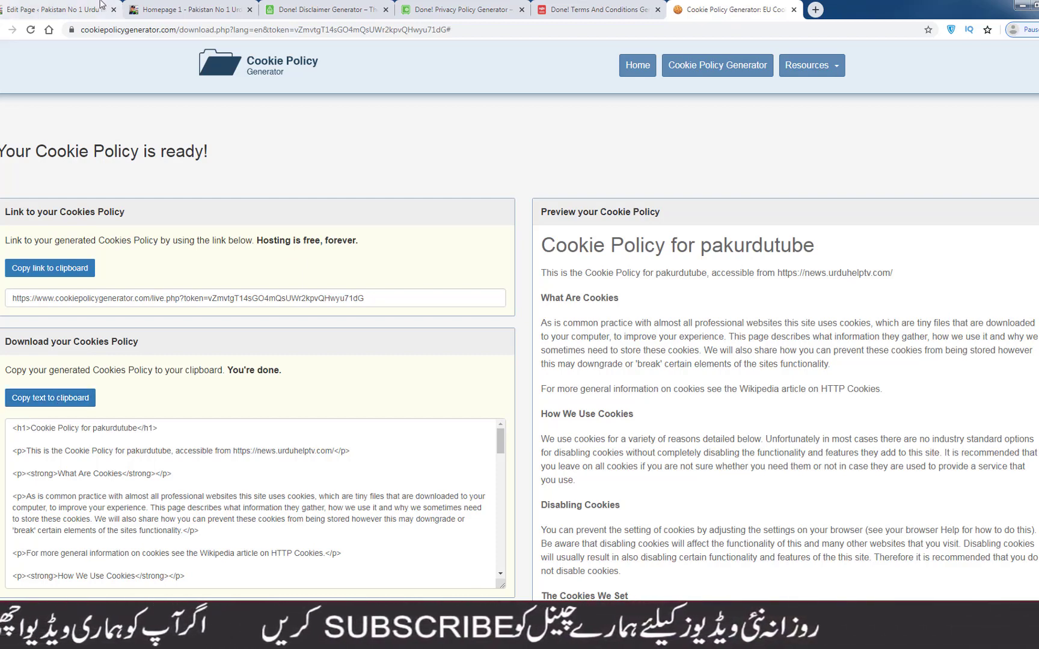
click(77, 7)
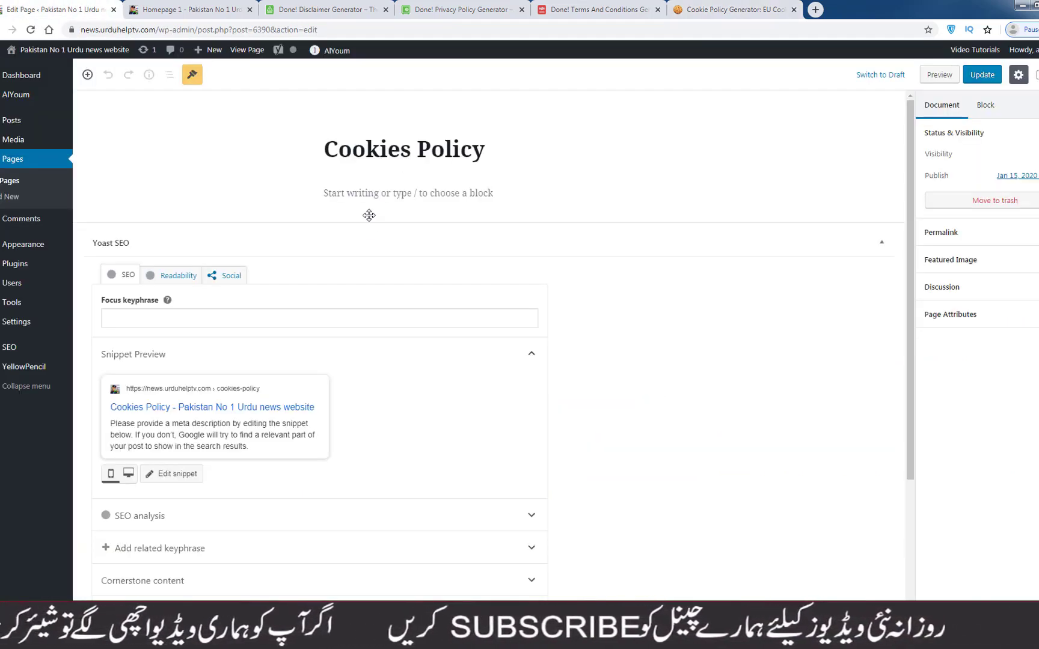
click(407, 195)
right_click(406, 197)
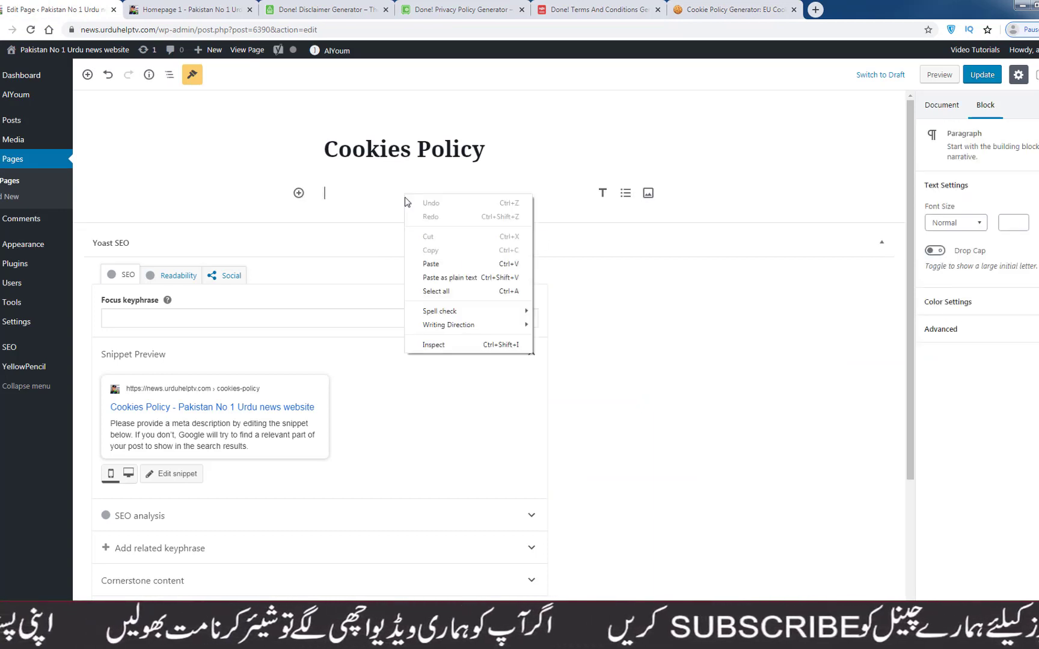
click(430, 264)
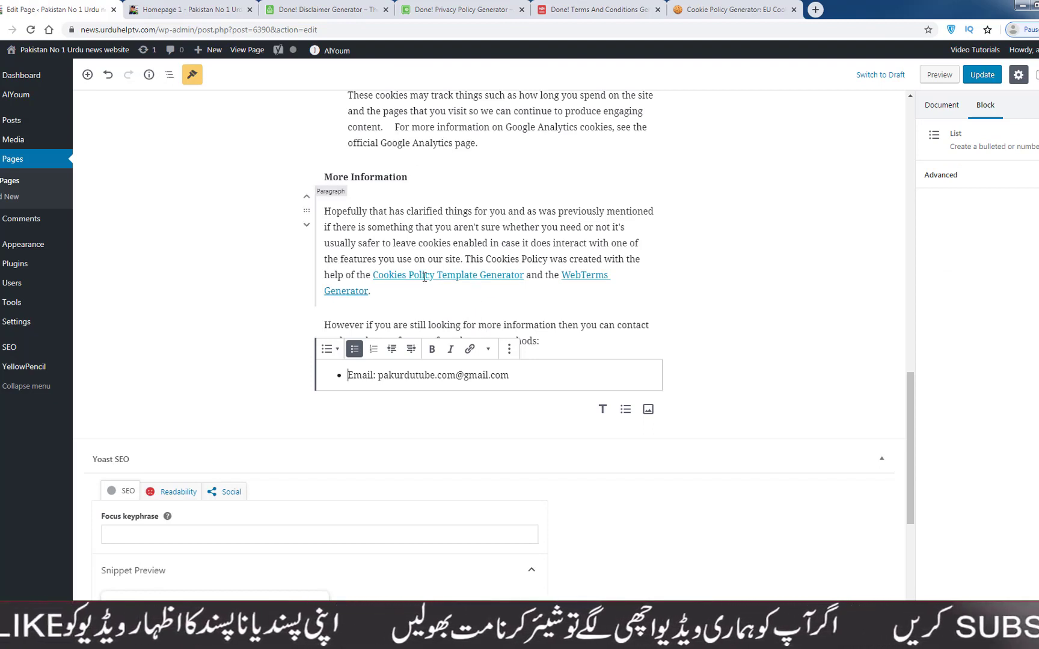
Remove the hyperlinks from "Cookies Policy Template Generator" and "WebTerms Generator" in the More Information paragraph.
click(457, 274)
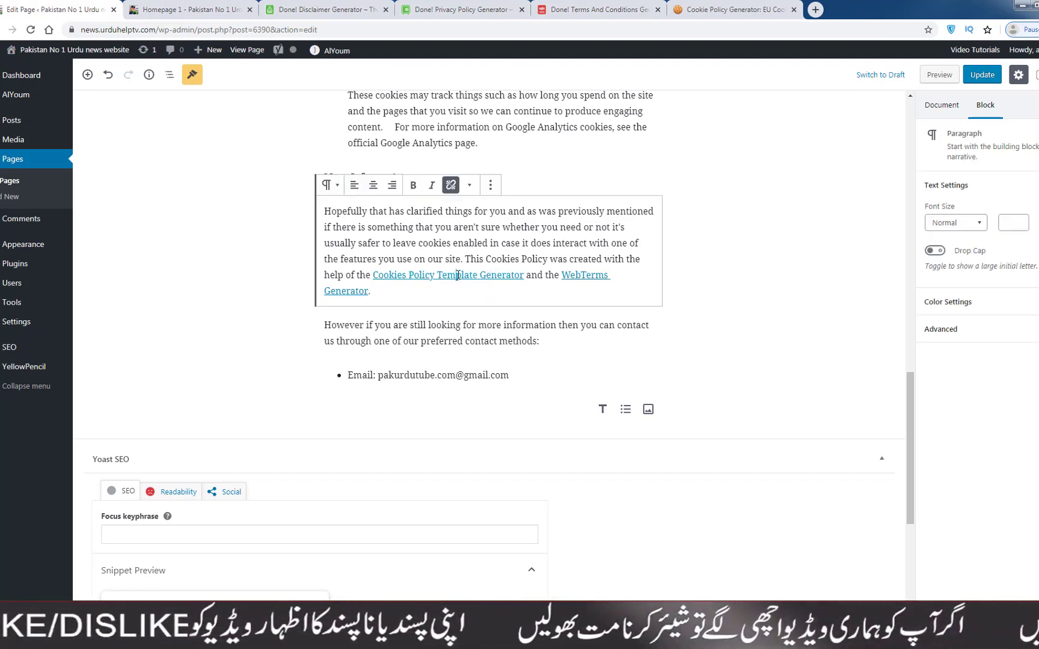
click(451, 184)
click(594, 277)
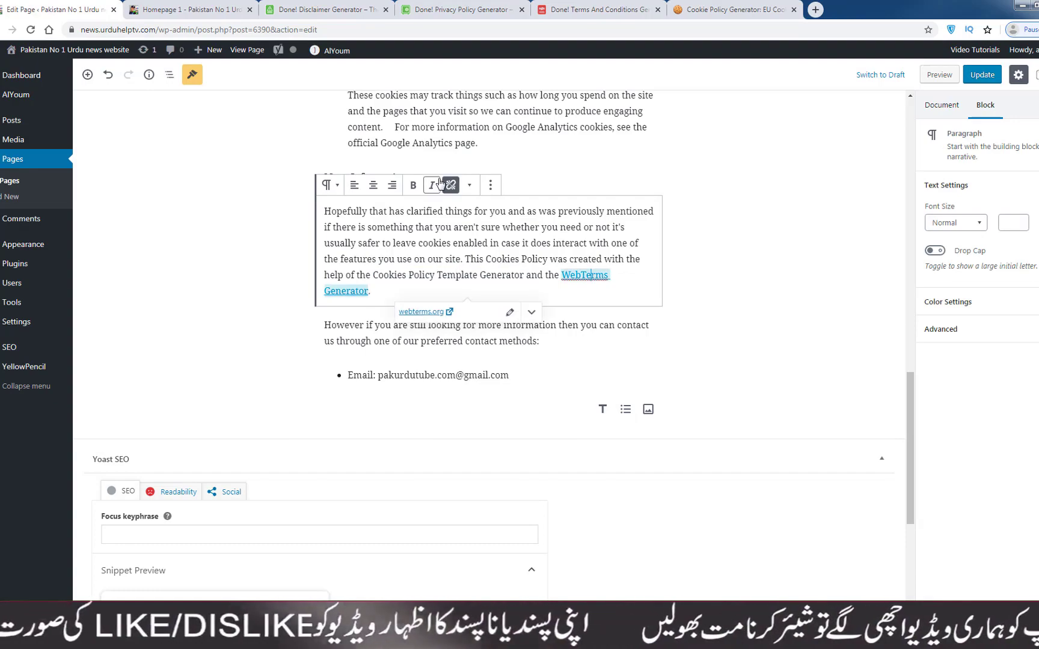
click(451, 184)
Update the Cookies Policy page and look through its published version on the site.
drag(919, 406, 878, 118)
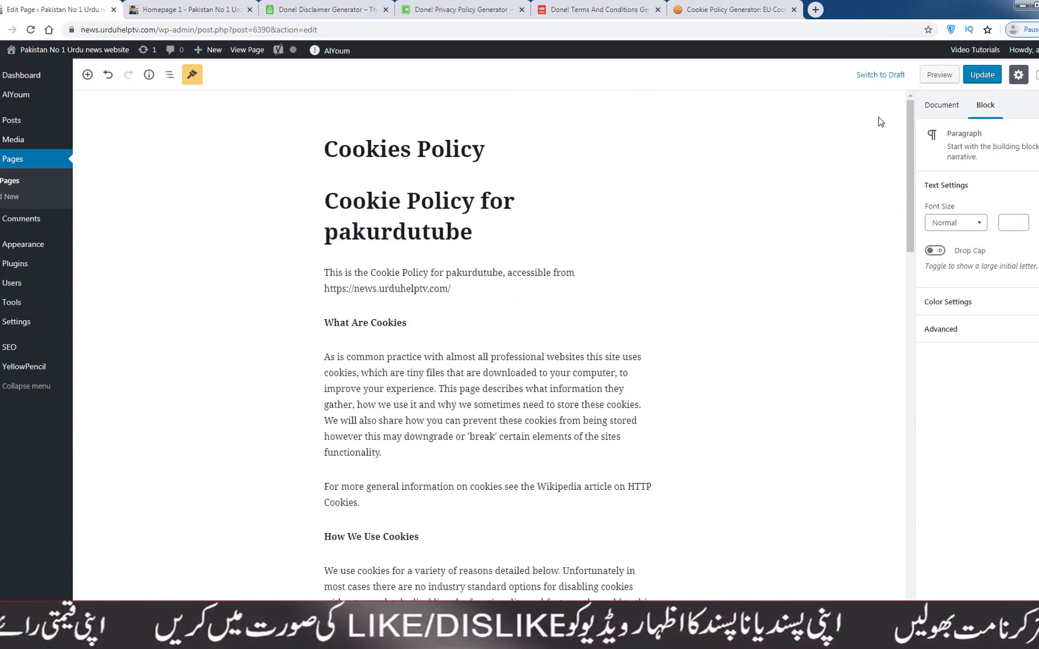
click(869, 116)
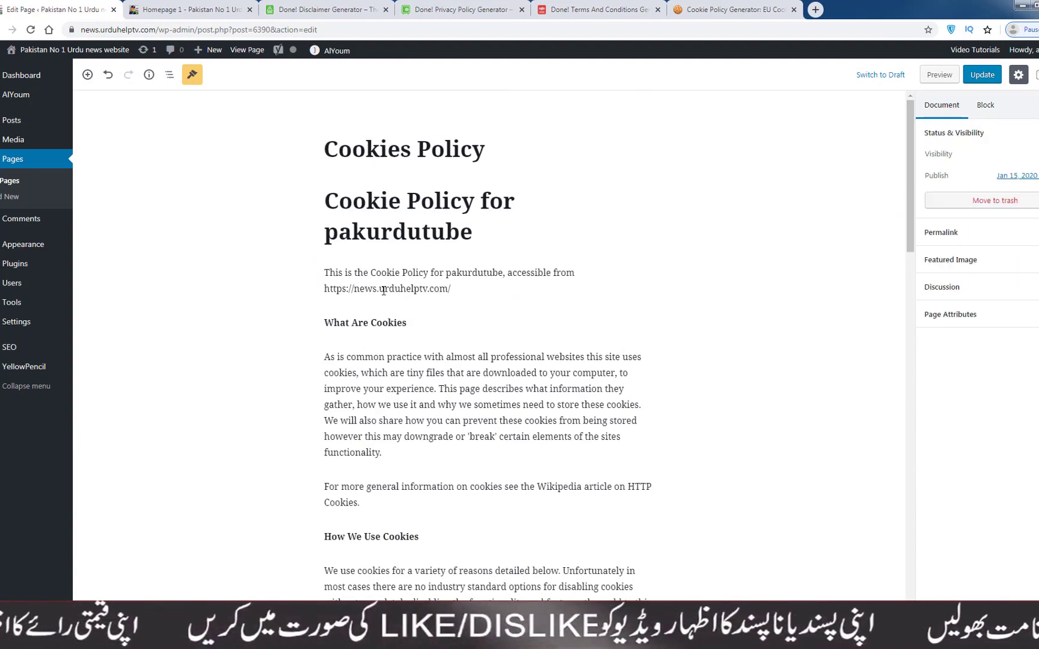
click(981, 76)
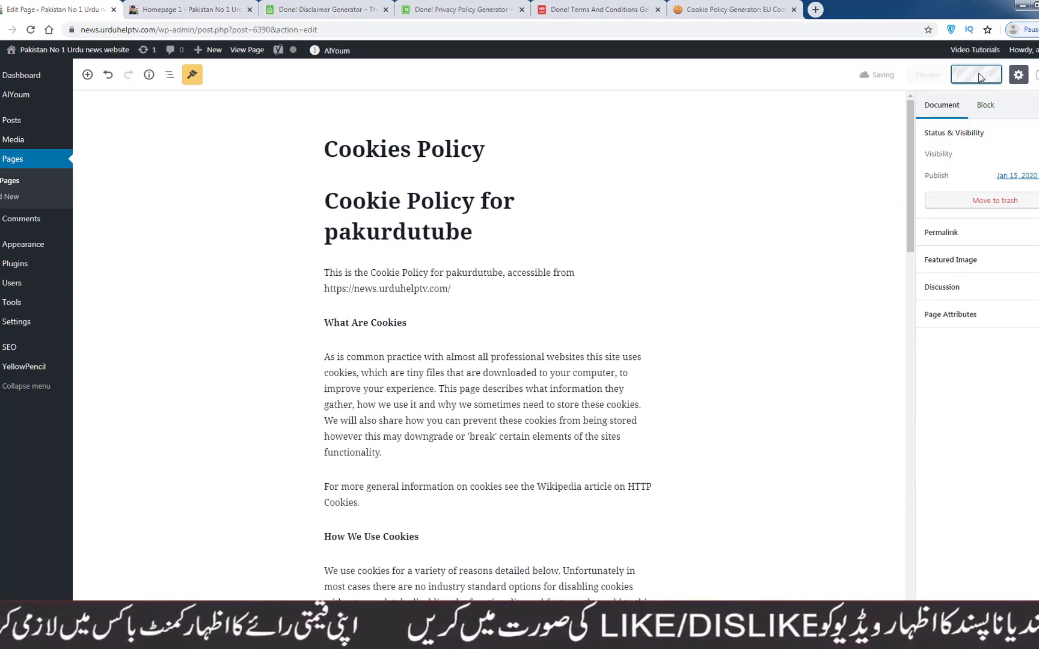
click(147, 109)
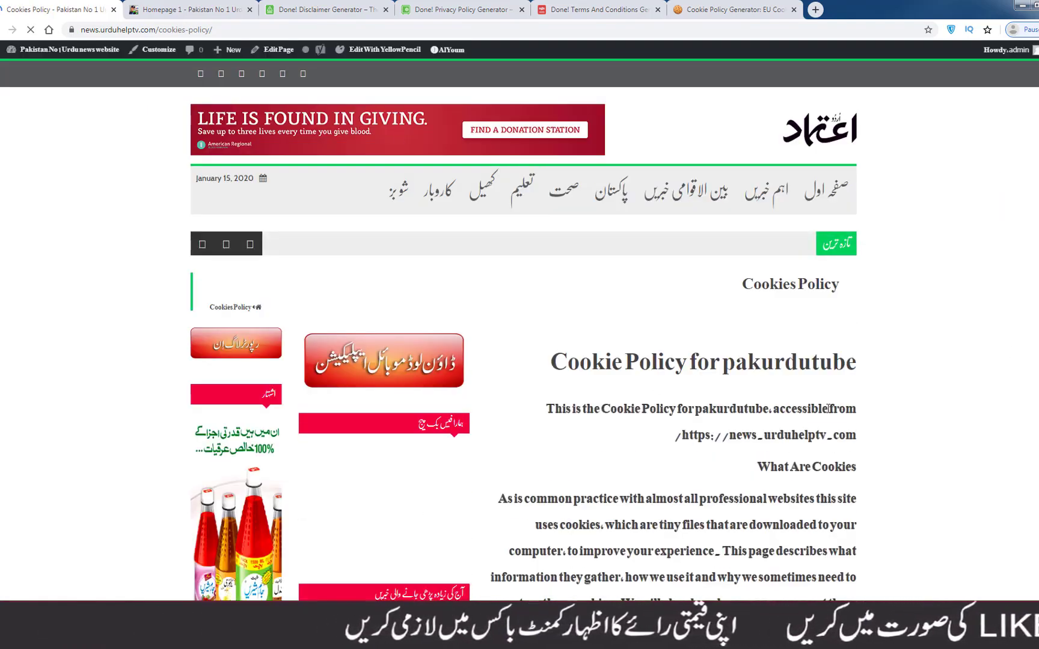
scroll(710, 375, down, 8)
scroll(710, 375, down, 7)
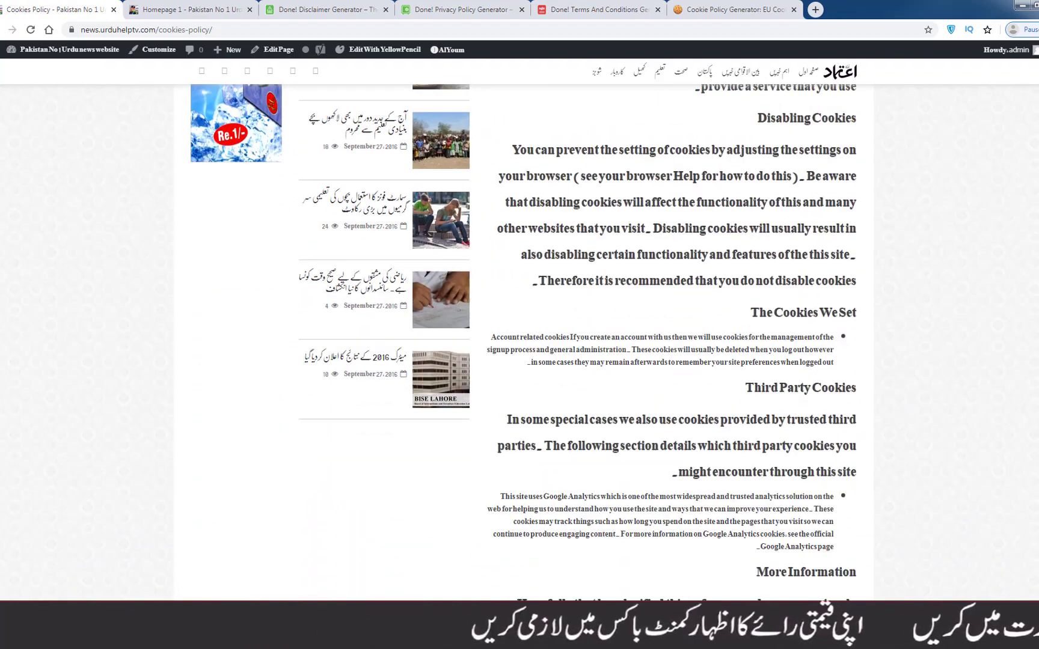
scroll(710, 375, up, 2)
drag(532, 335, 497, 281)
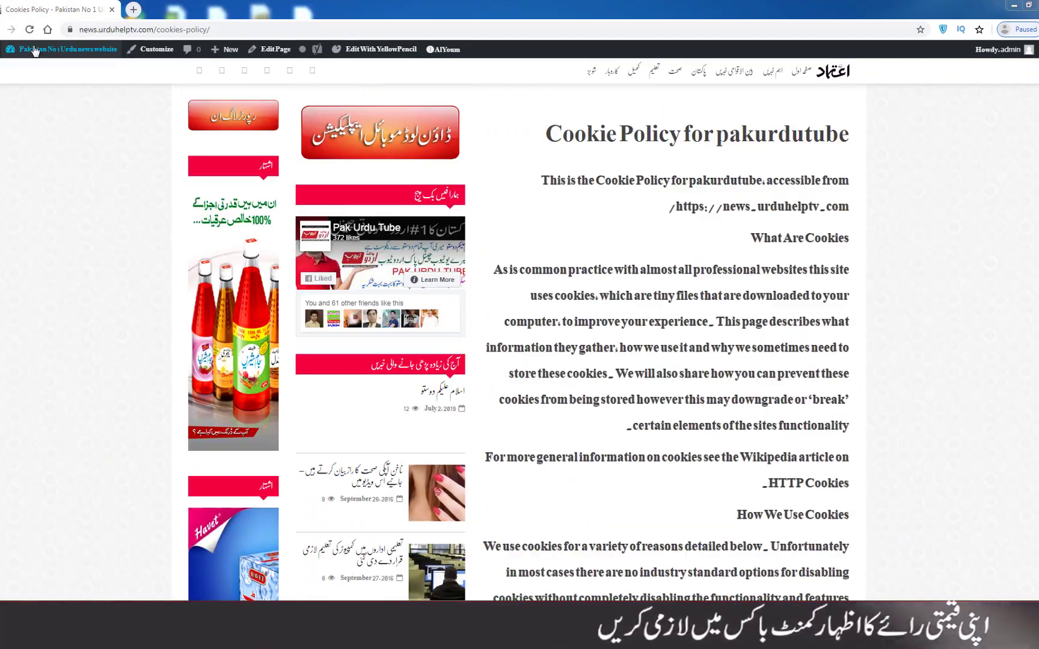
Return to the WordPress dashboard and open the Contact Us page for editing from the list of all pages.
mouse_move(24, 49)
click(25, 70)
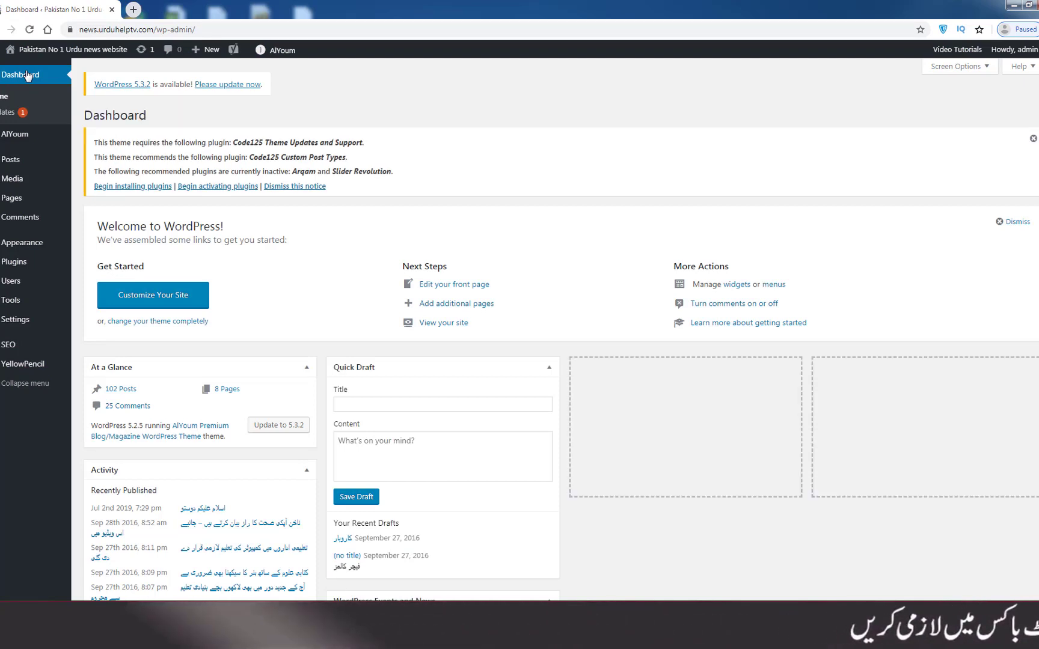
click(12, 199)
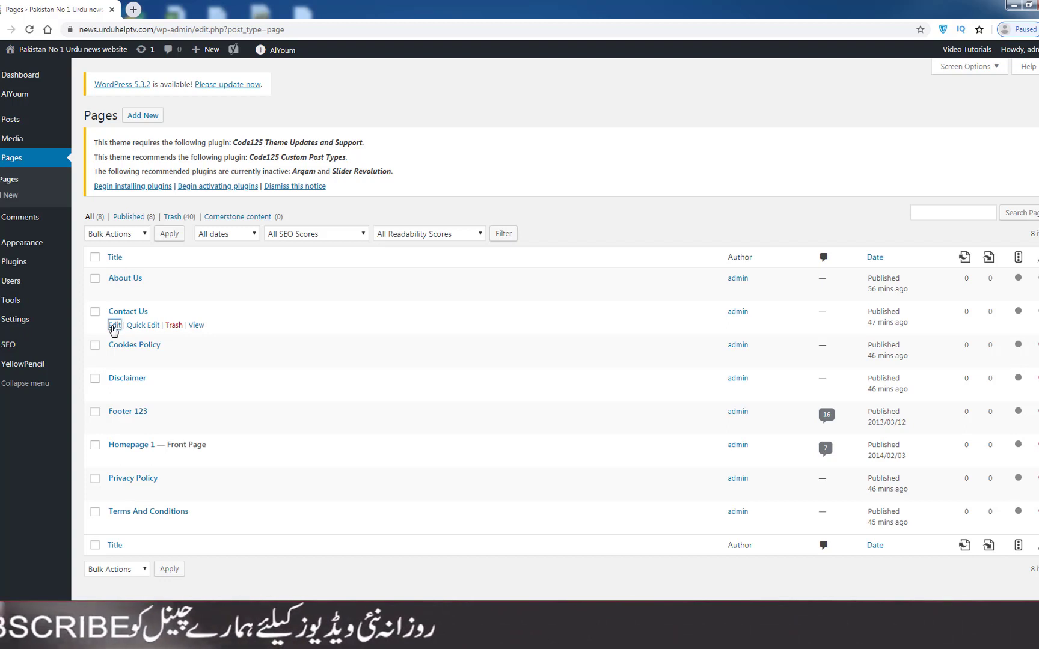
click(114, 325)
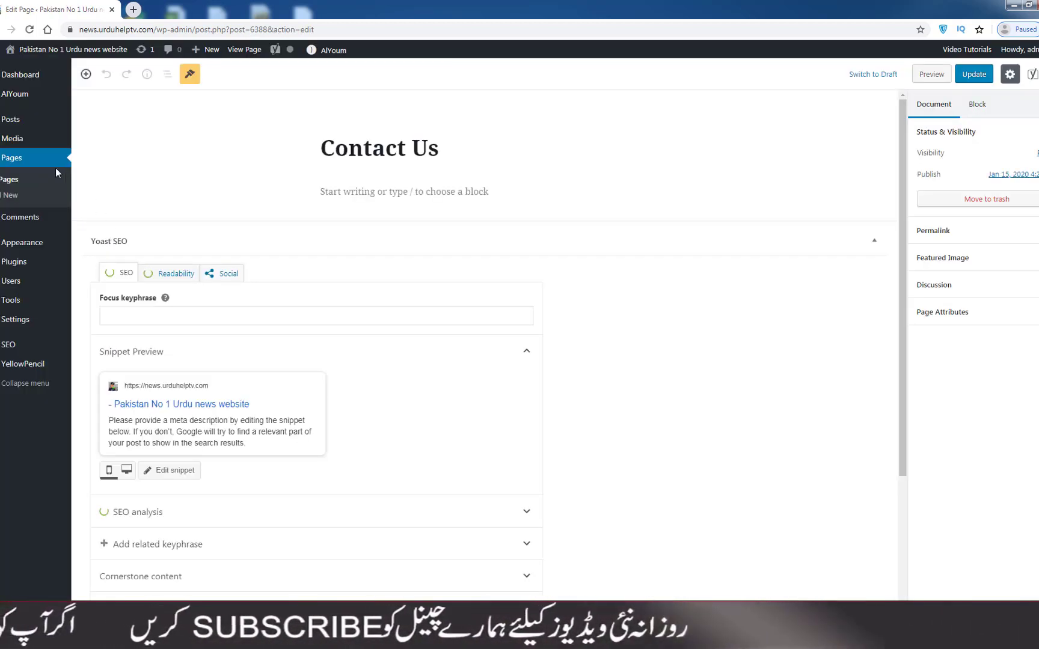
Open the page for adding new plugins in a separate browser tab and switch to it.
mouse_move(34, 268)
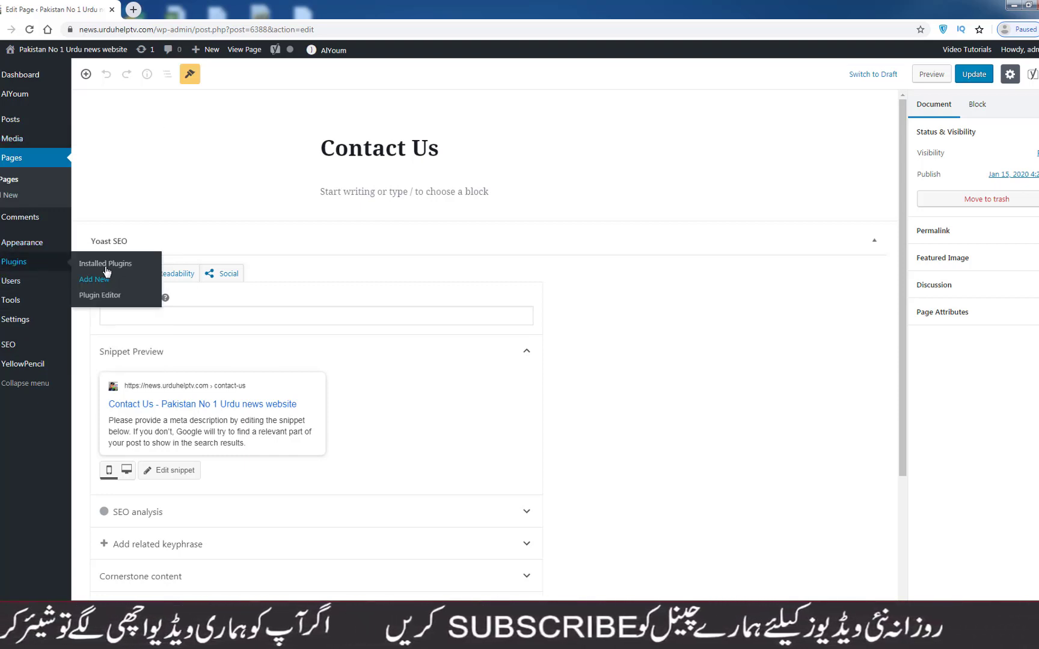
right_click(93, 282)
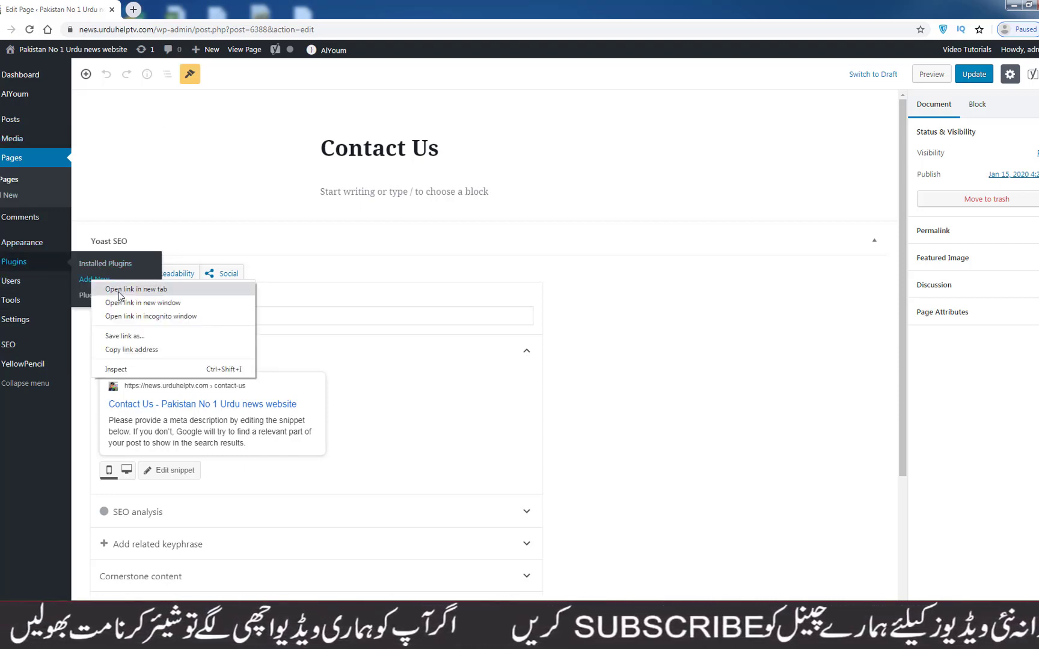
click(118, 291)
click(195, 14)
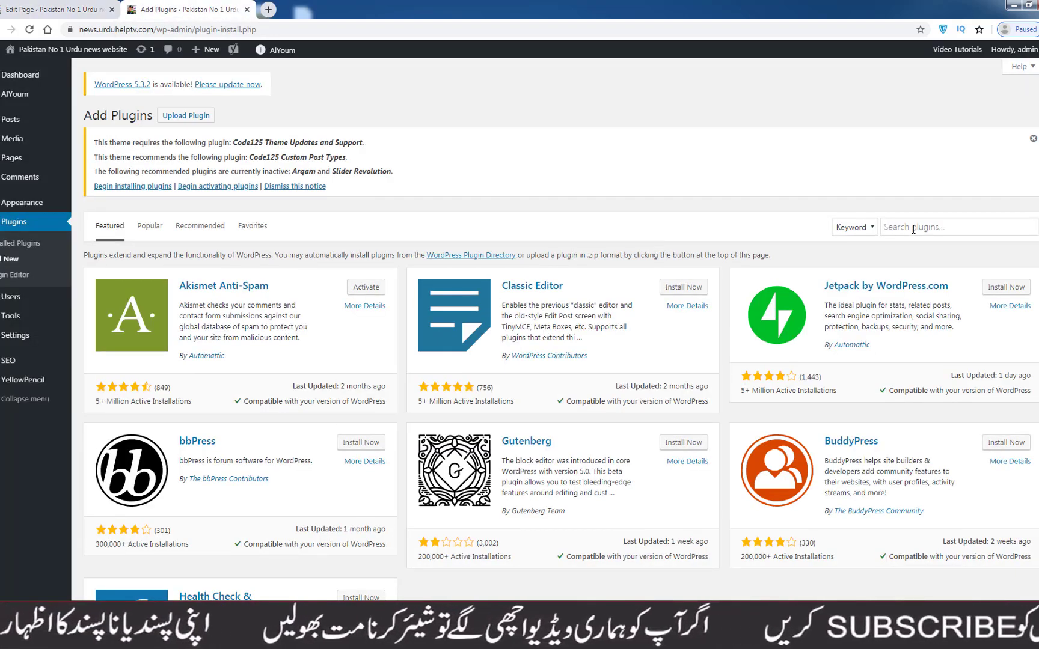
Search the plugins for "contact us" and install and activate Contact Form by WPForms.
click(922, 227)
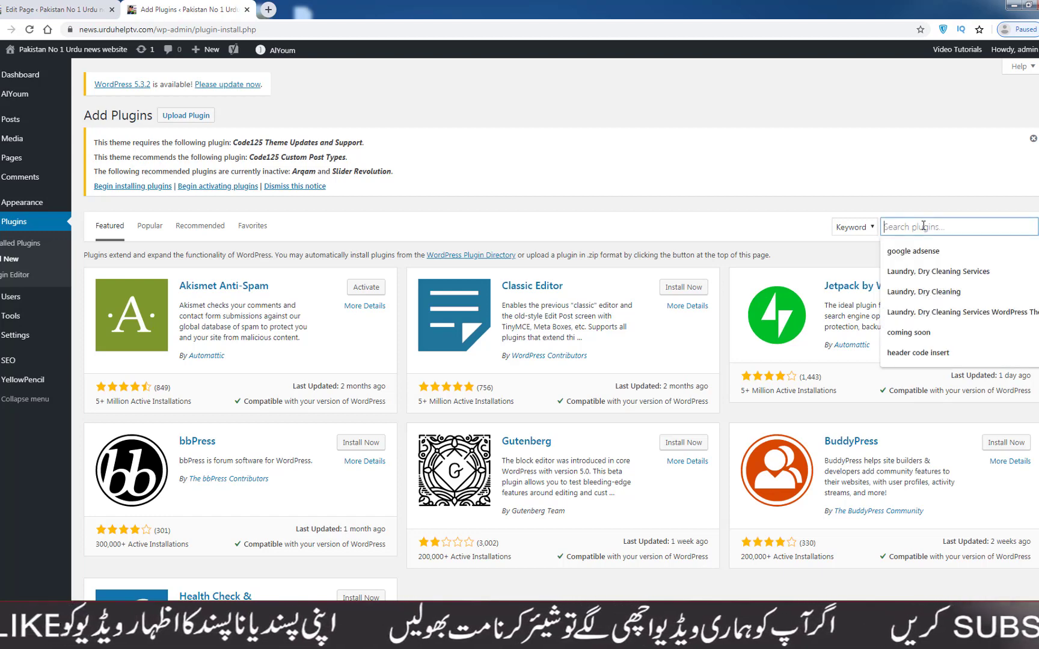
text(c)
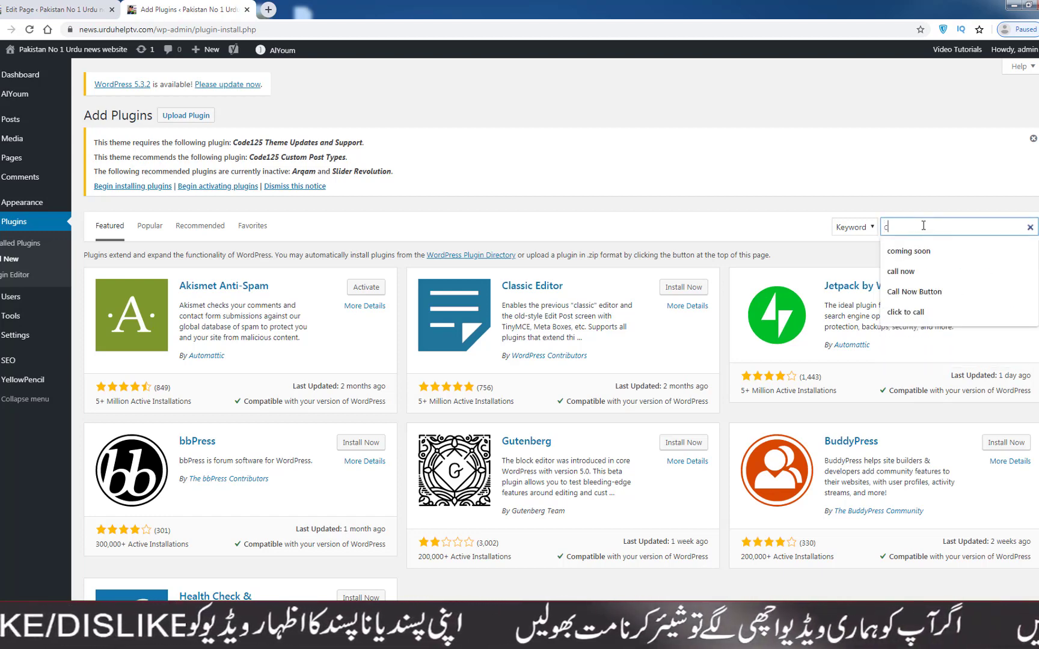
text(ont)
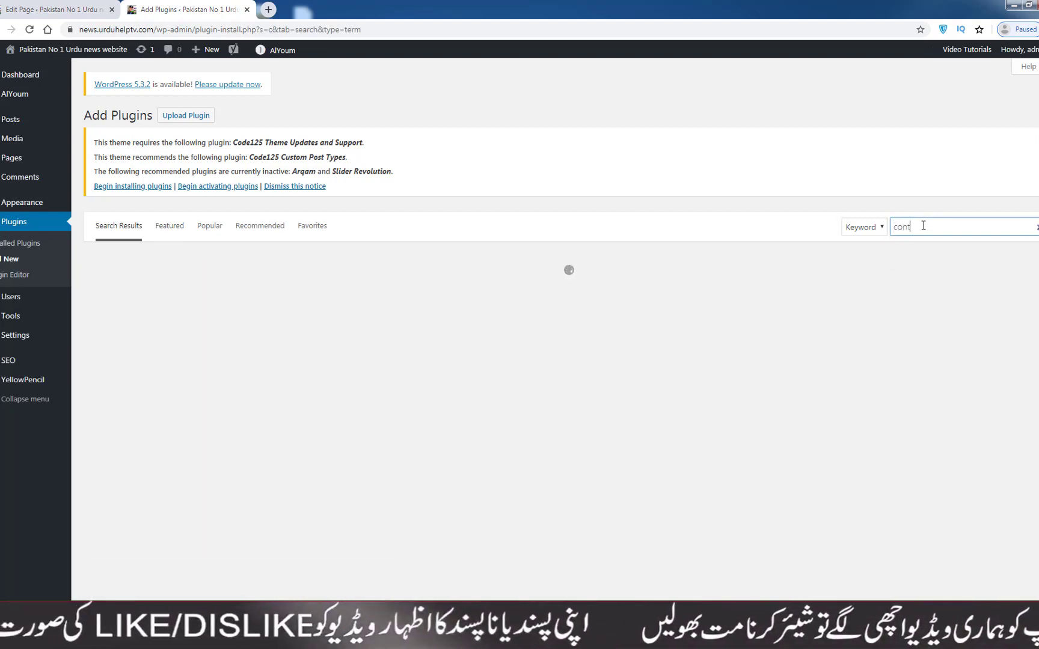
text(act )
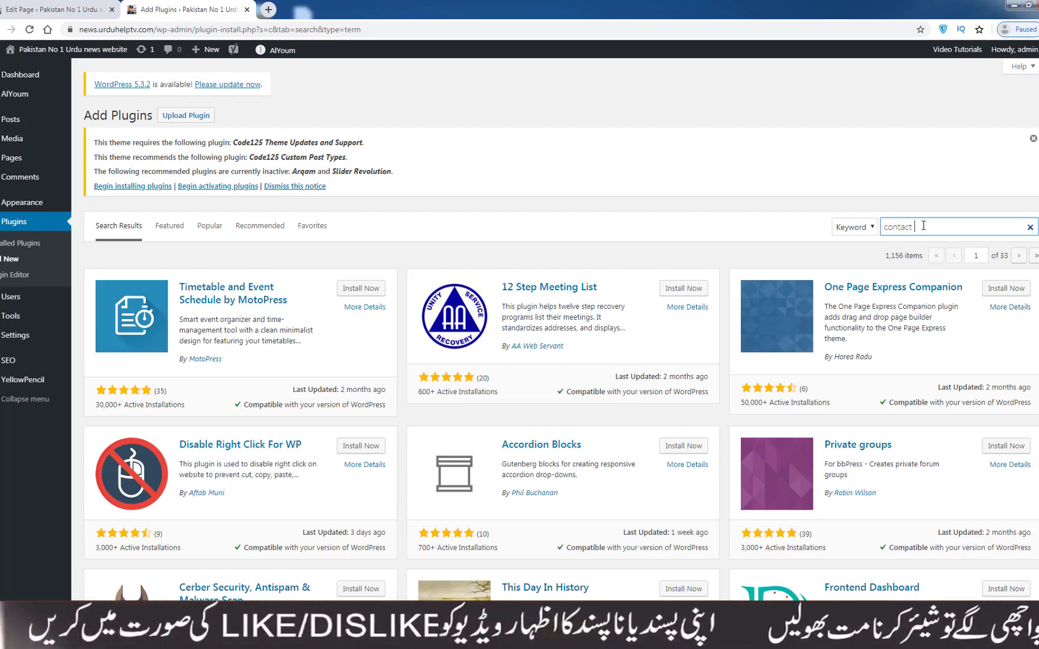
text(us)
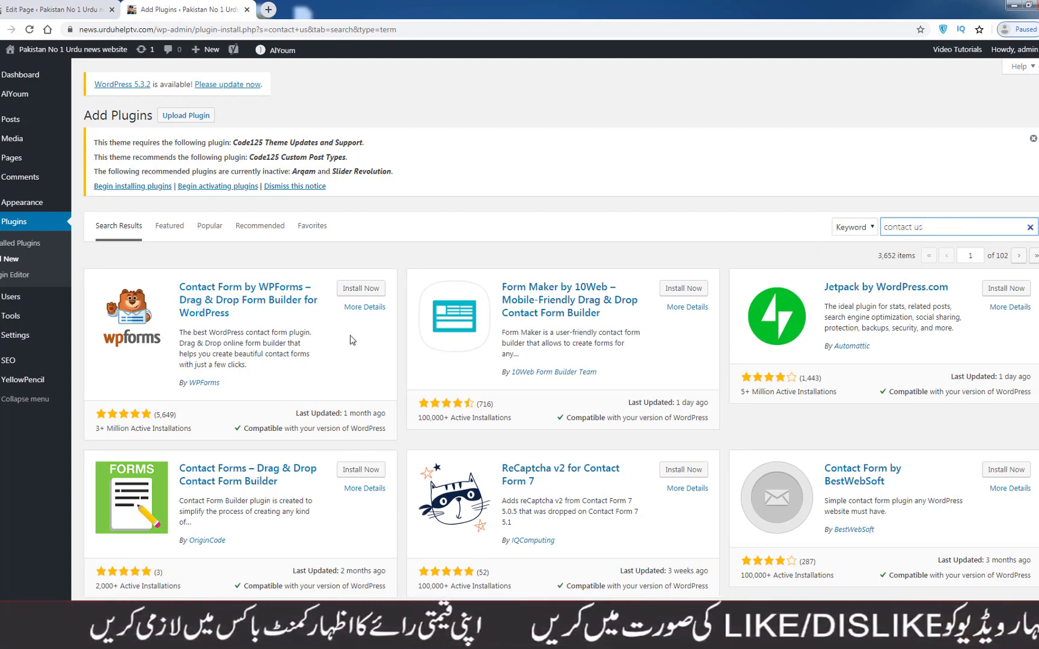
click(367, 291)
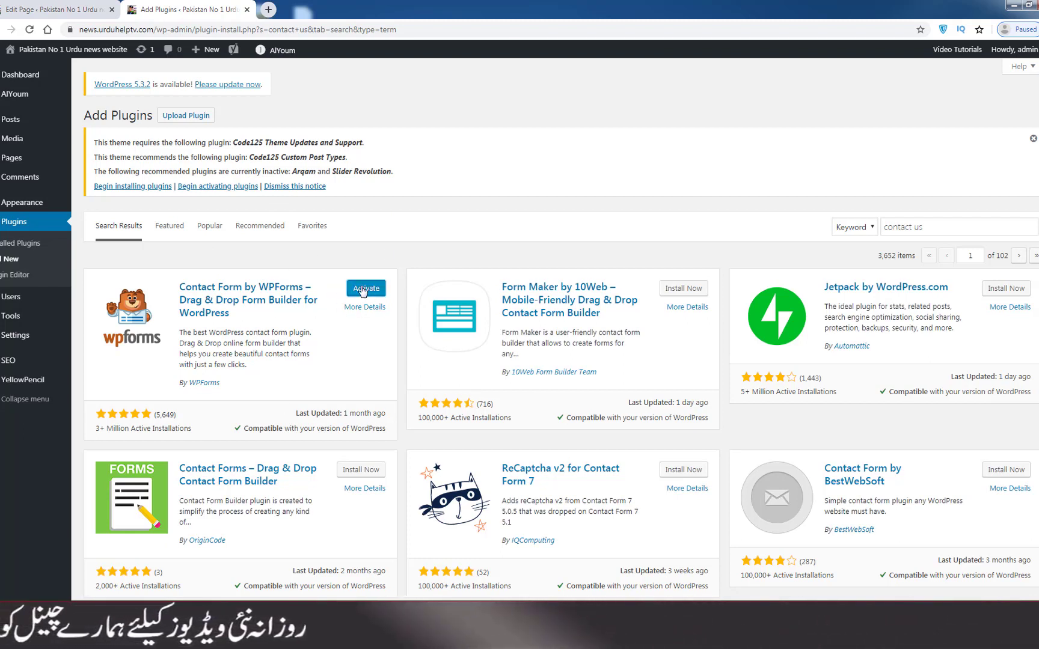
click(362, 290)
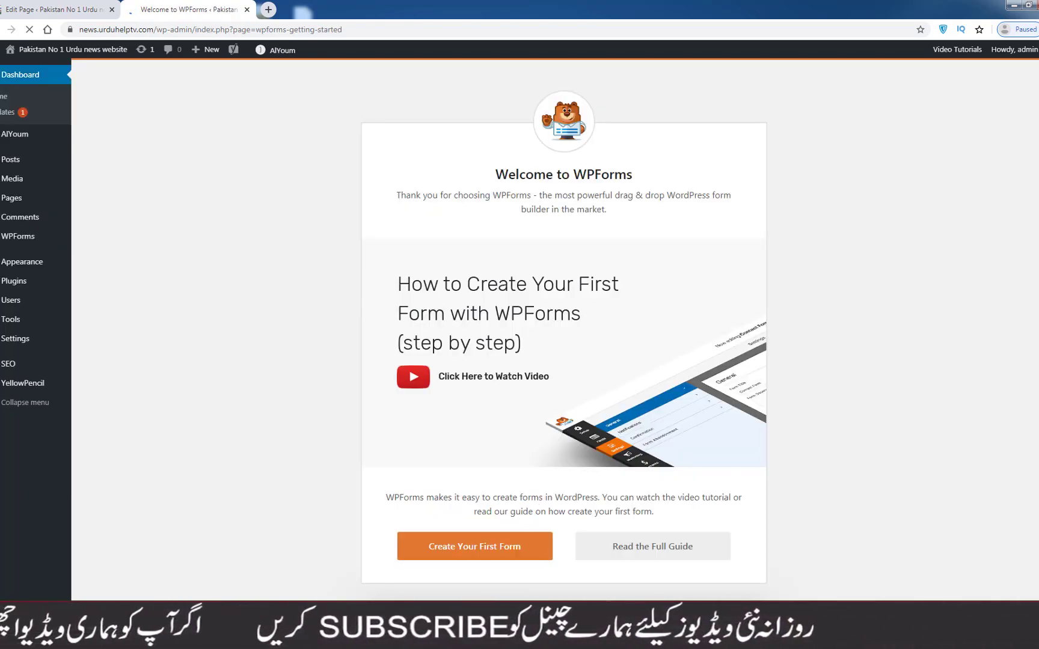
Start the first WPForms form and create it from the Simple Contact Form template.
click(517, 547)
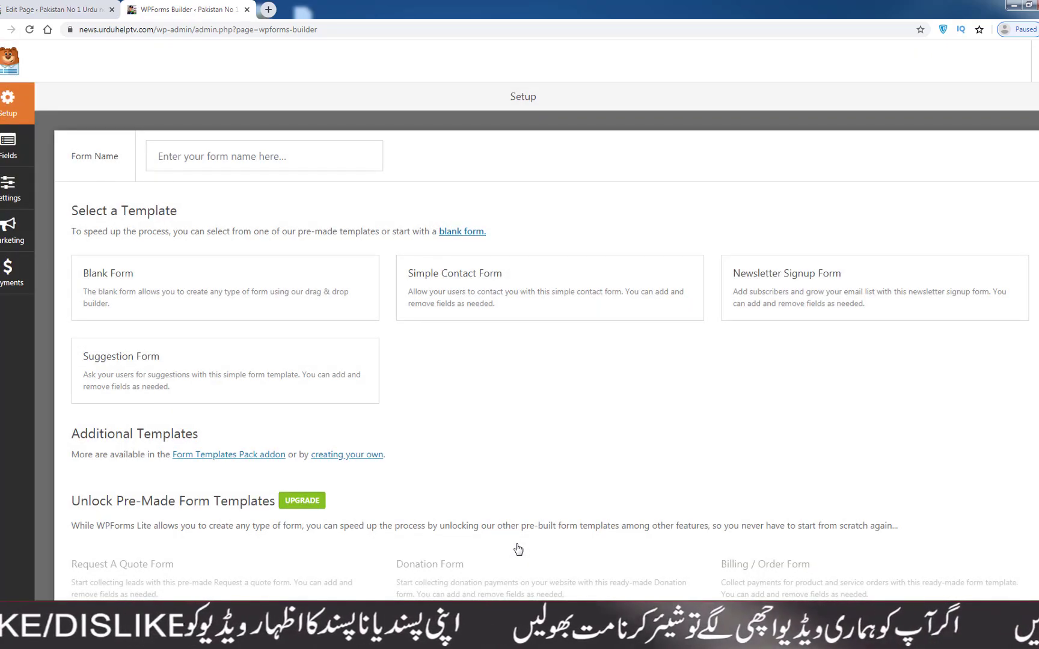
mouse_move(179, 297)
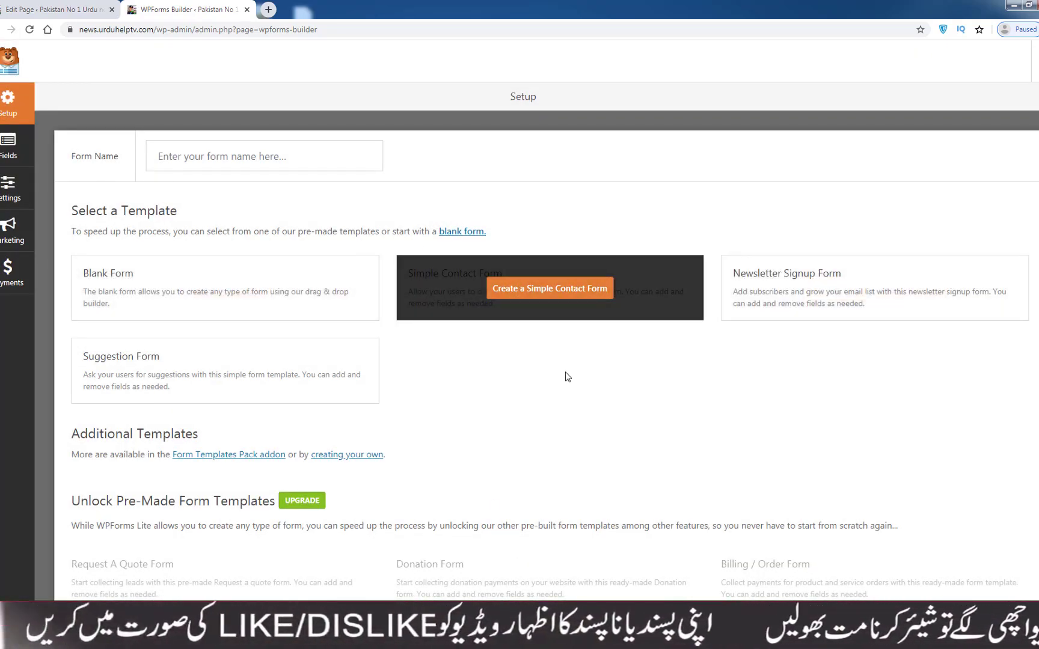
mouse_move(531, 296)
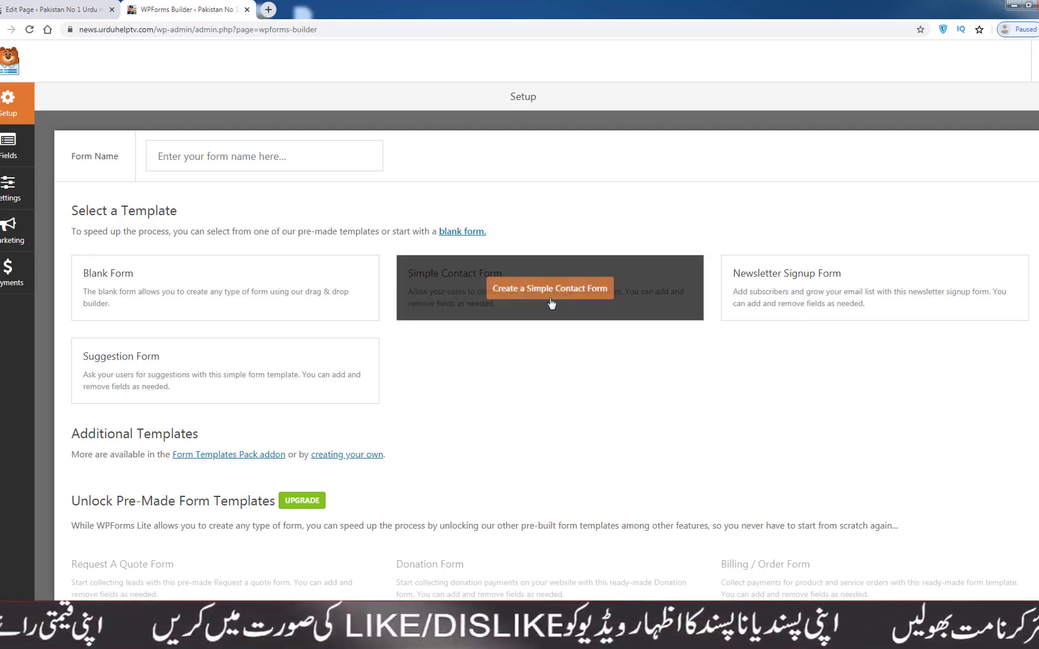
click(551, 293)
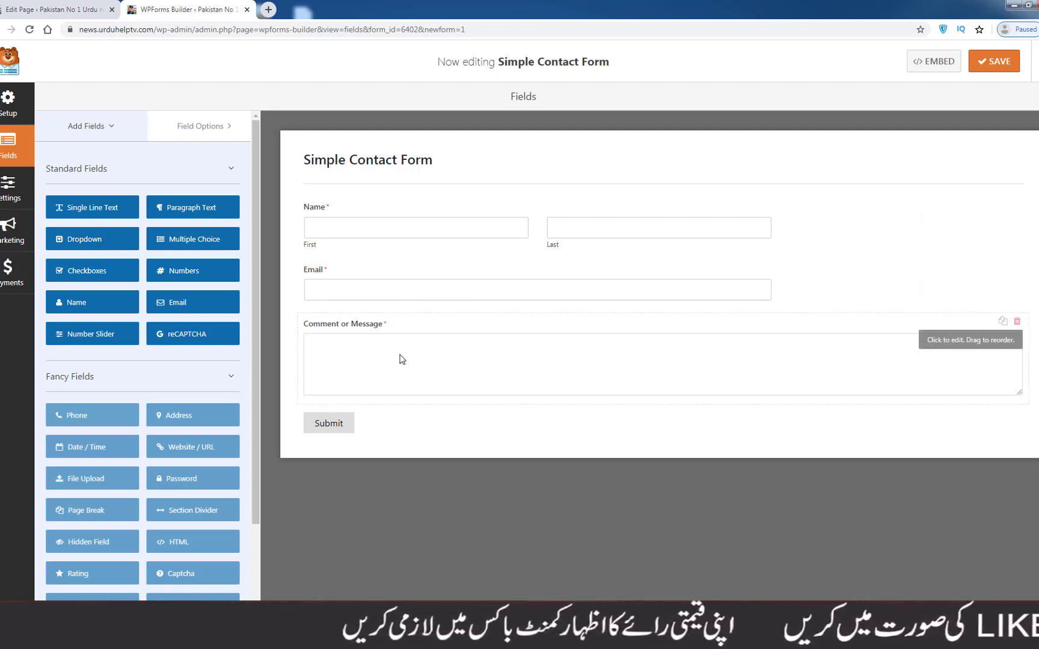
Save the Simple Contact Form and copy its embed shortcode.
click(998, 64)
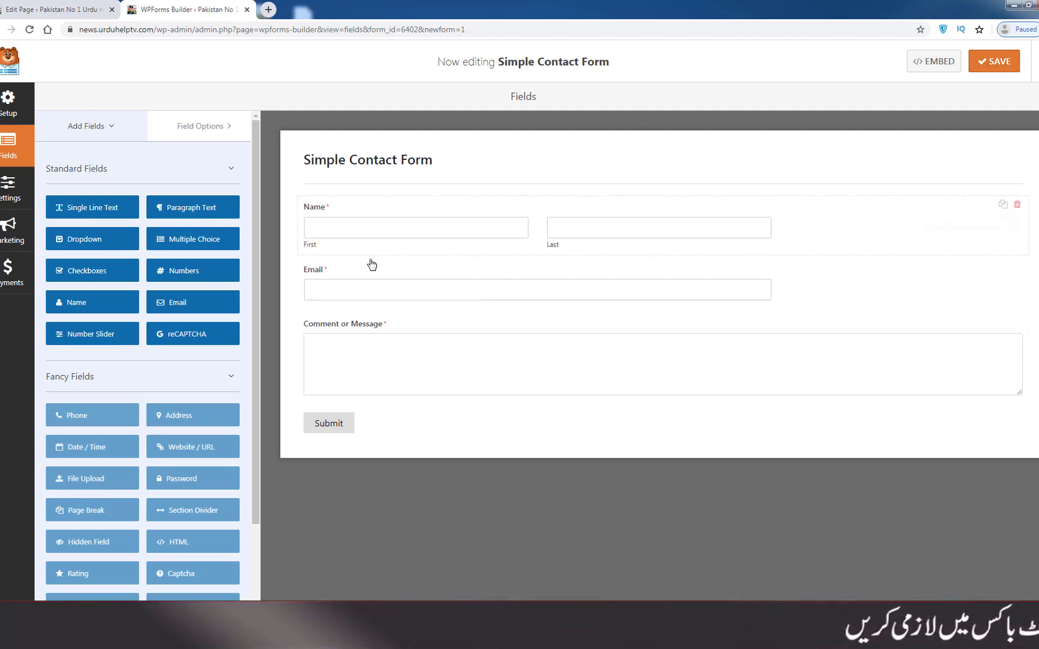
click(934, 62)
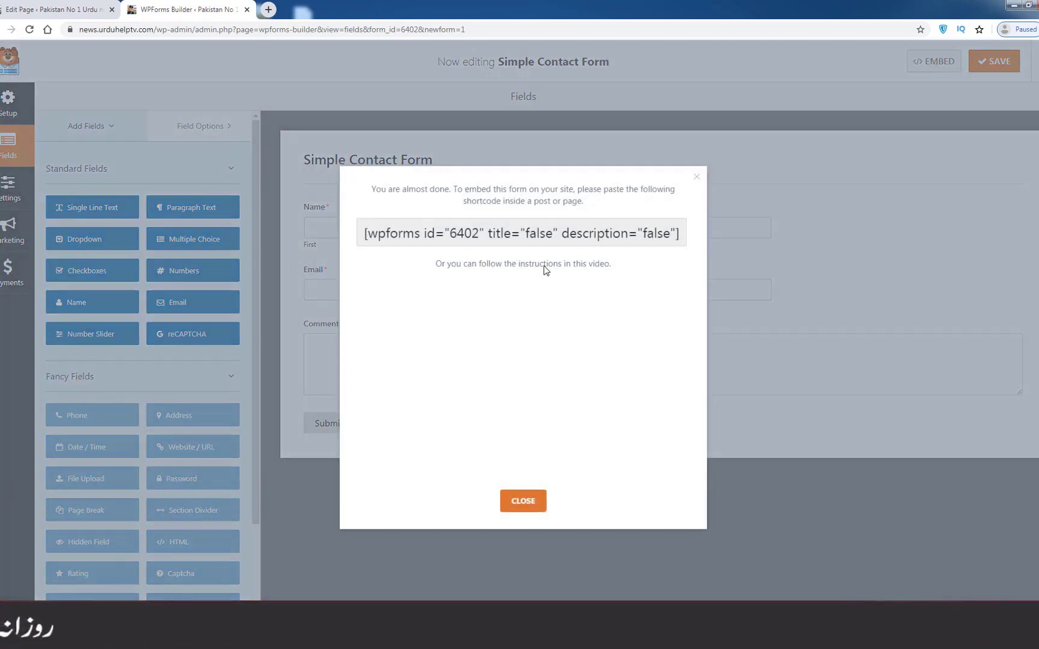
drag(361, 233, 696, 245)
right_click(647, 229)
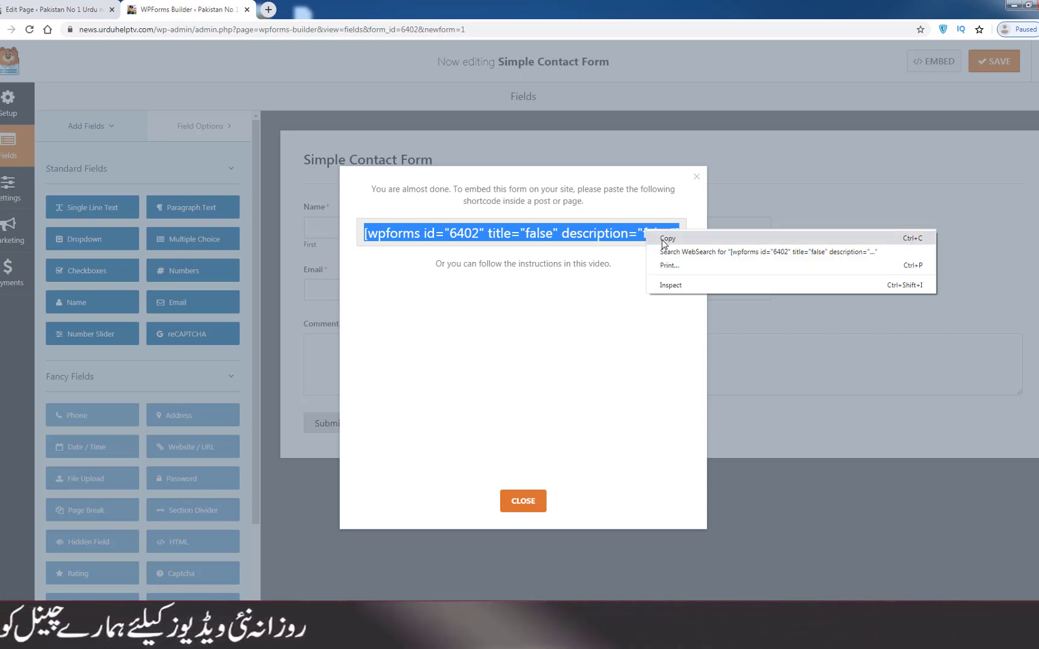
click(666, 239)
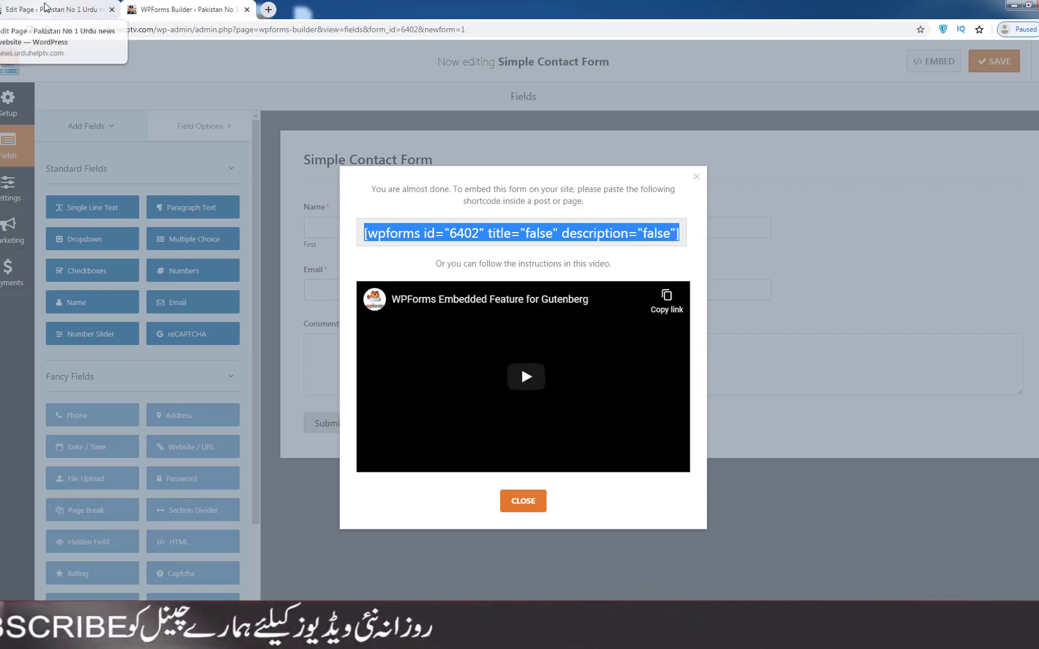
Paste the form shortcode into the body of the Contact Us page and add an empty paragraph above it.
click(45, 8)
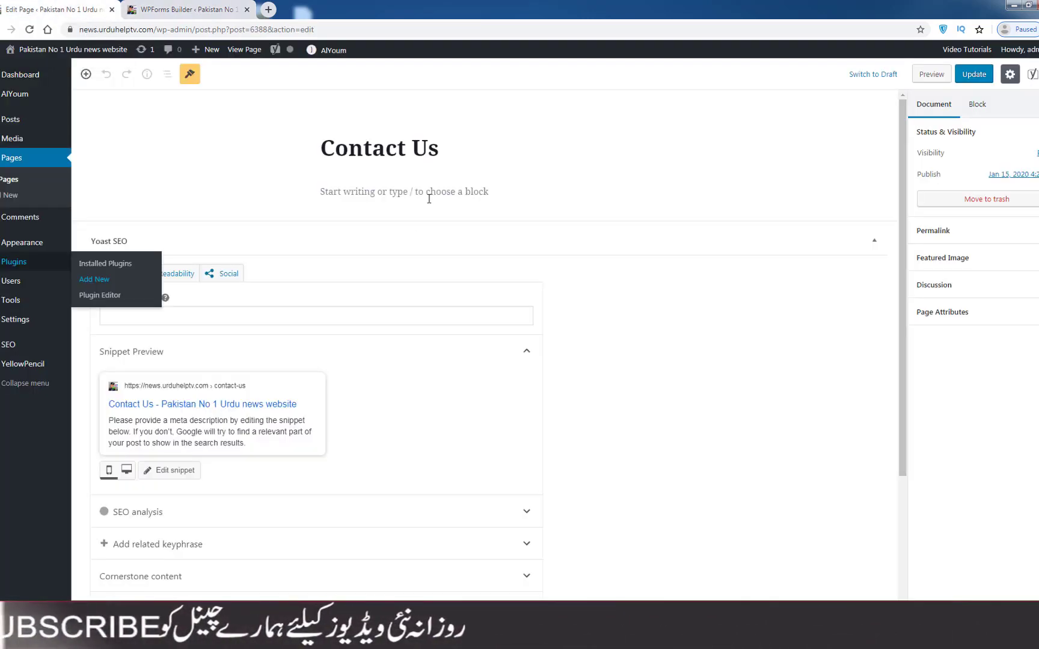
click(372, 194)
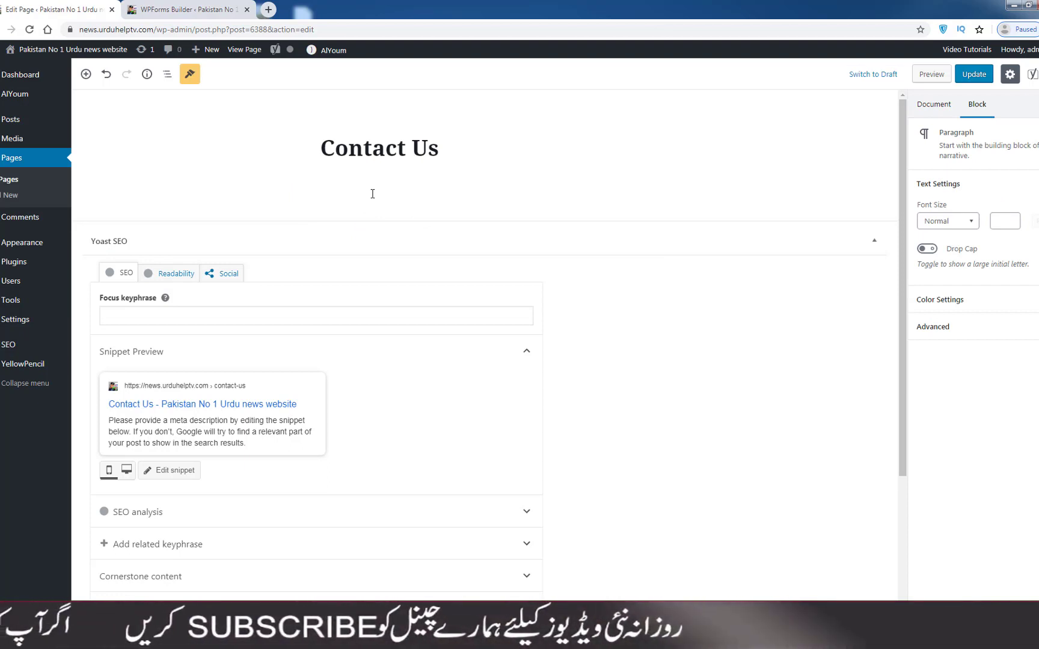
key(ctrl+v)
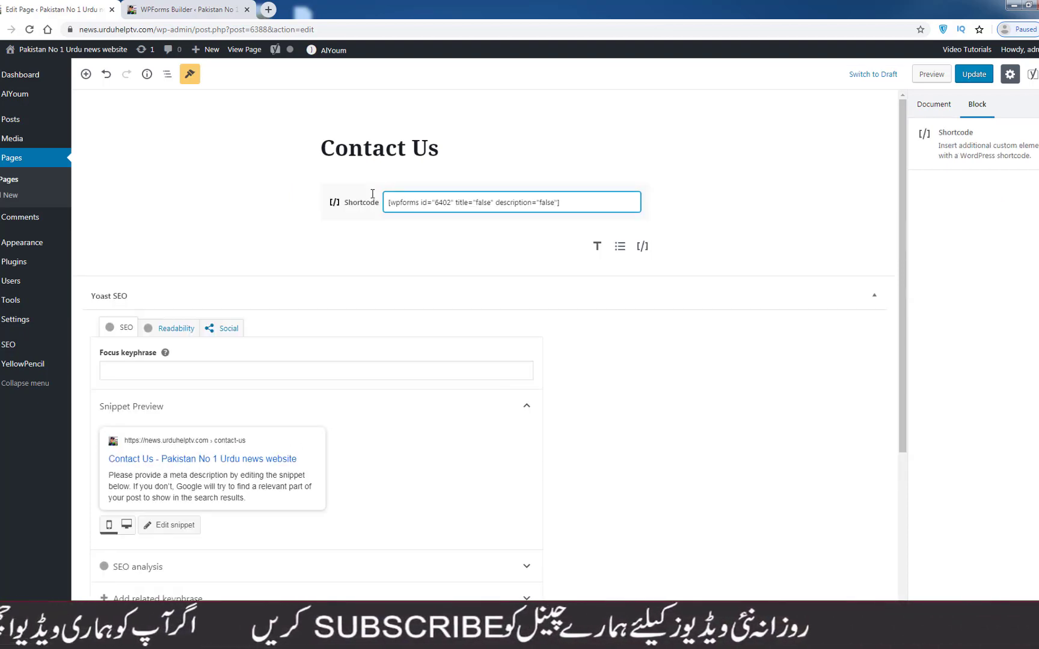
click(360, 250)
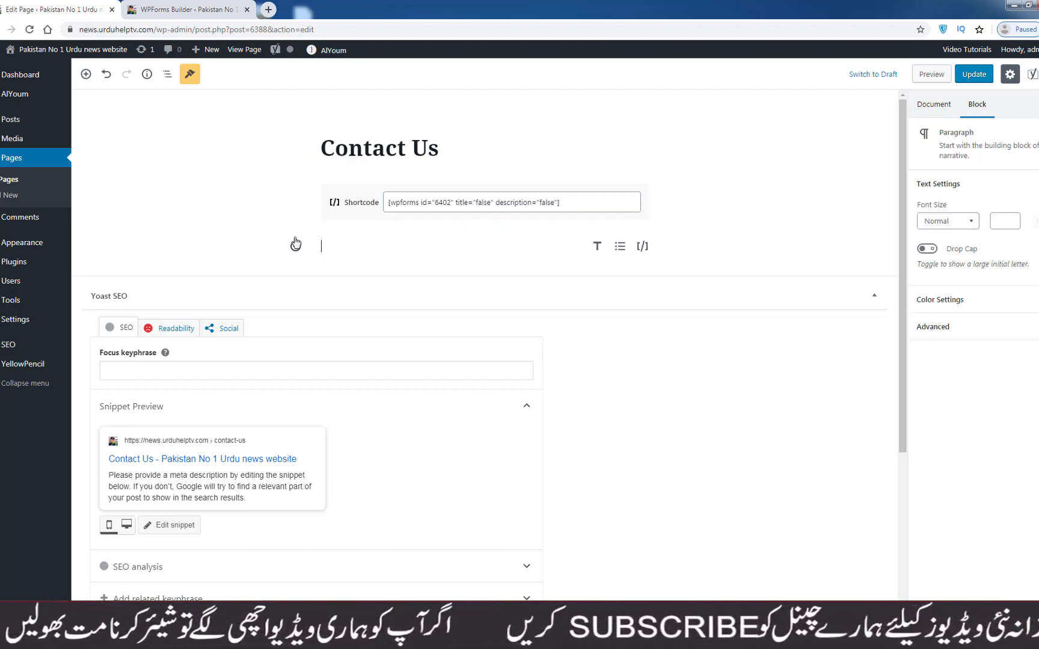
click(303, 205)
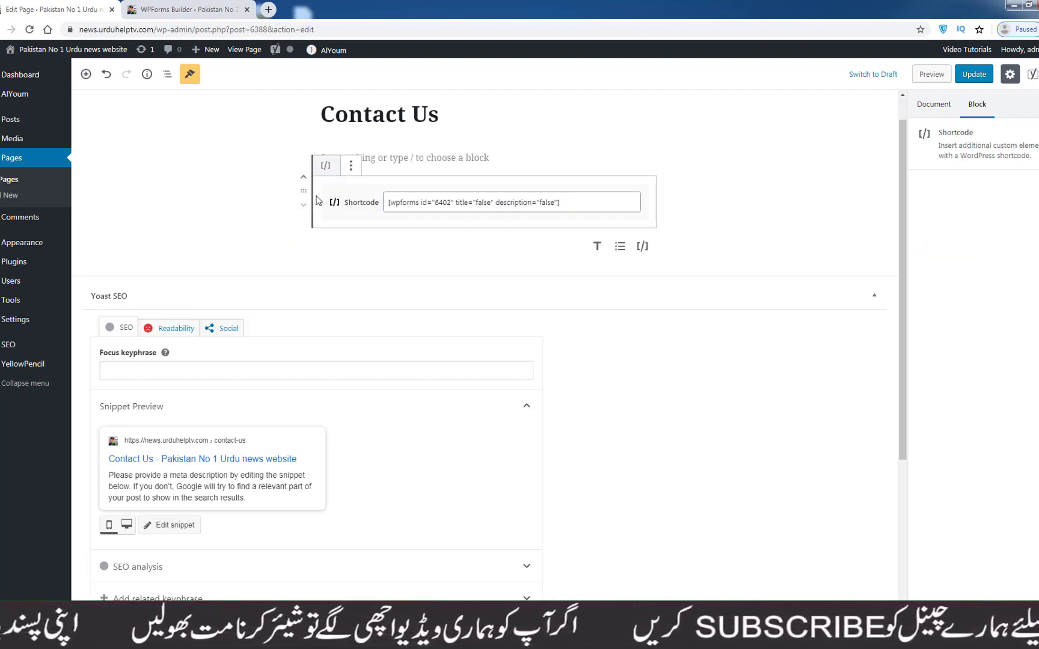
click(428, 157)
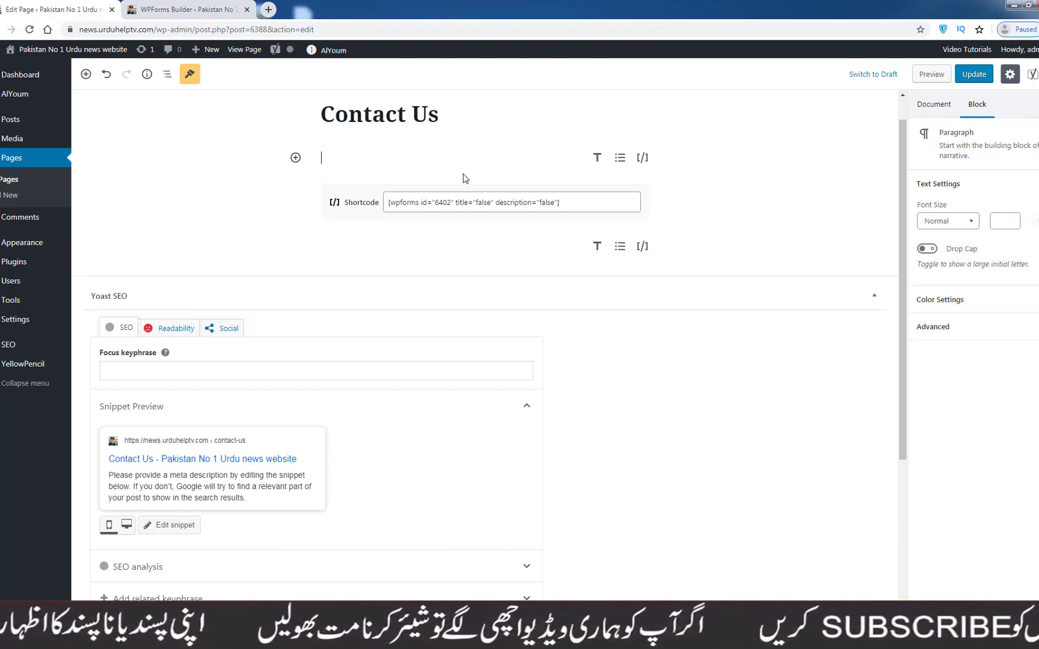
Copy the whole contact text from the Notepad document, paste it above the shortcode on the Contact Us page and update the page.
key(alt+Tab)
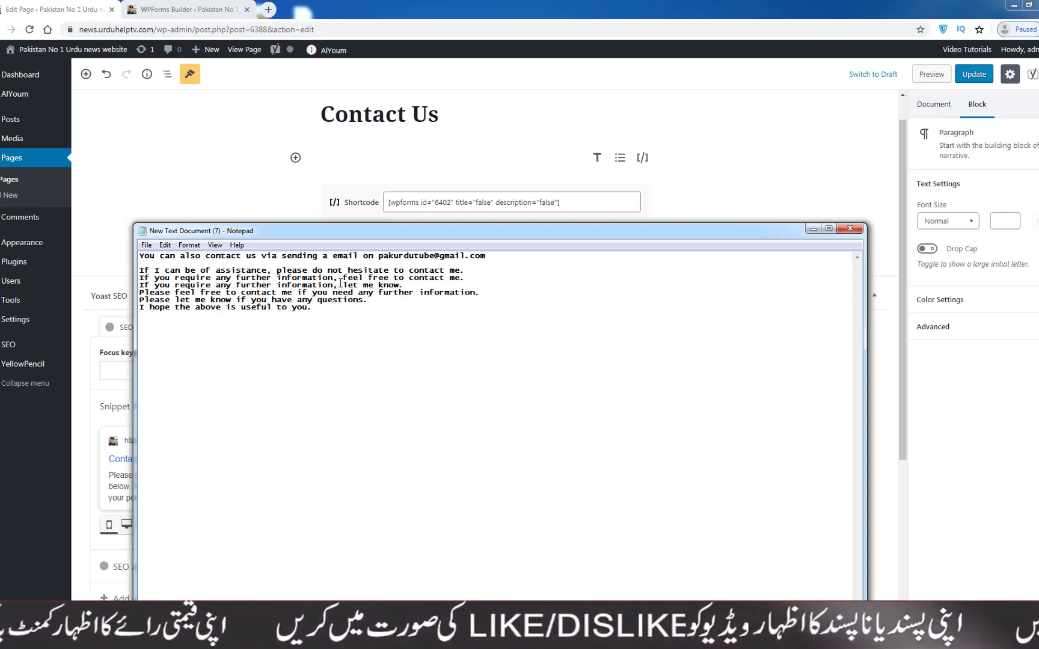
drag(393, 256, 448, 256)
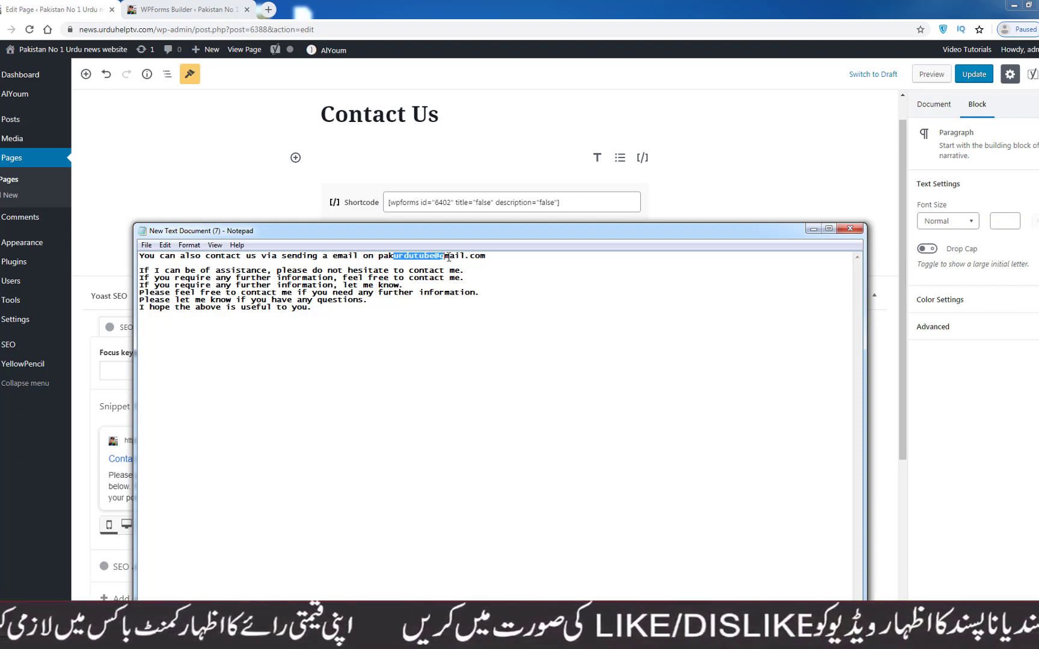
drag(309, 324, 138, 234)
right_click(195, 297)
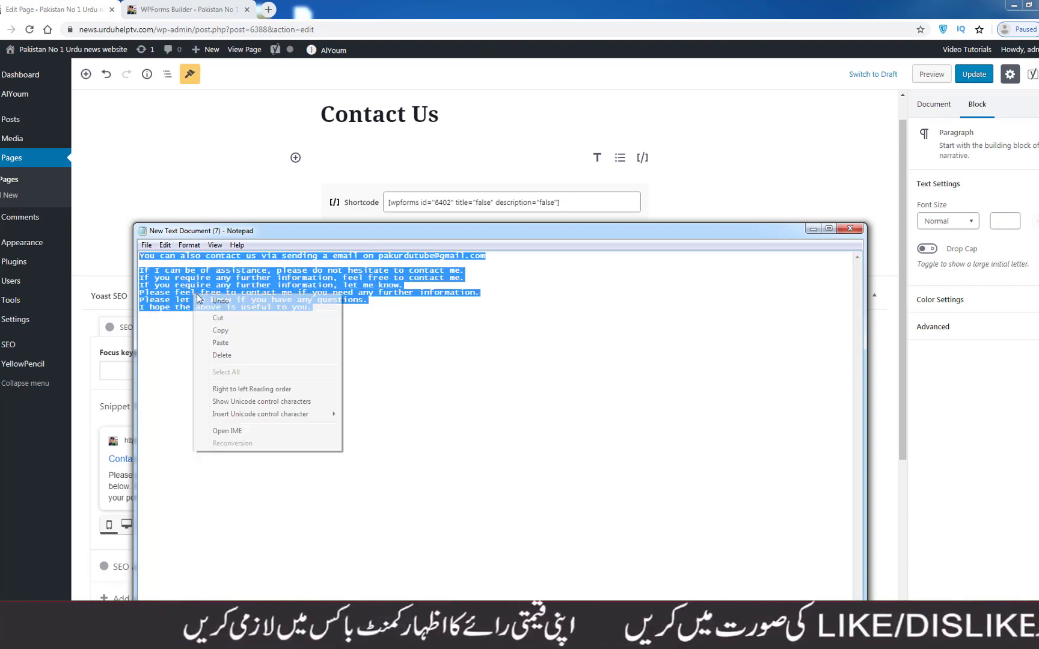
click(221, 331)
click(349, 154)
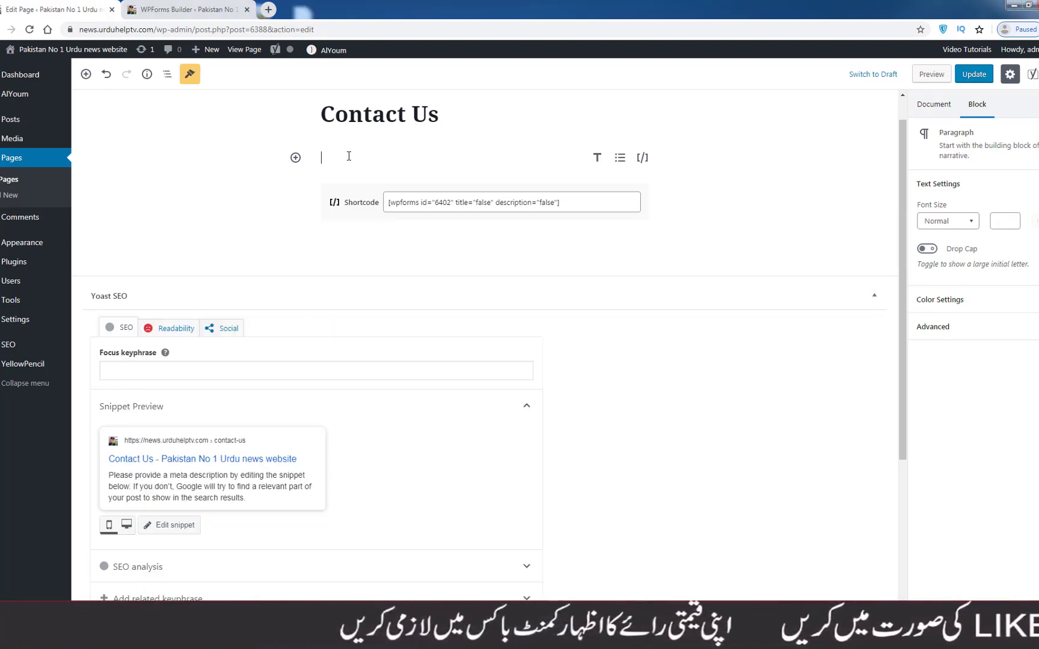
right_click(349, 154)
click(374, 223)
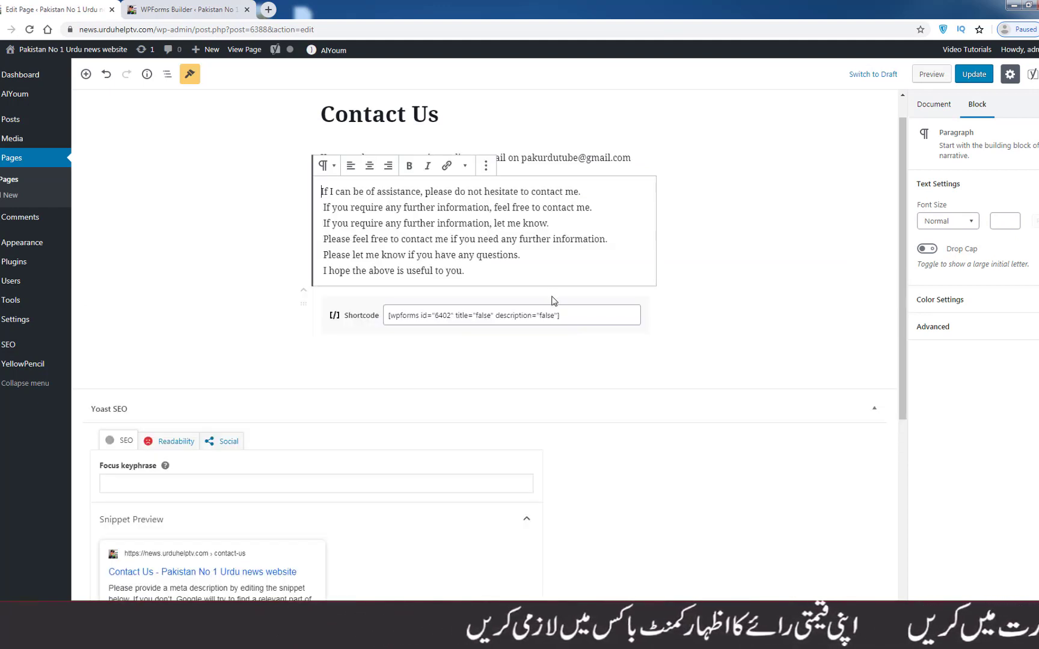
click(974, 75)
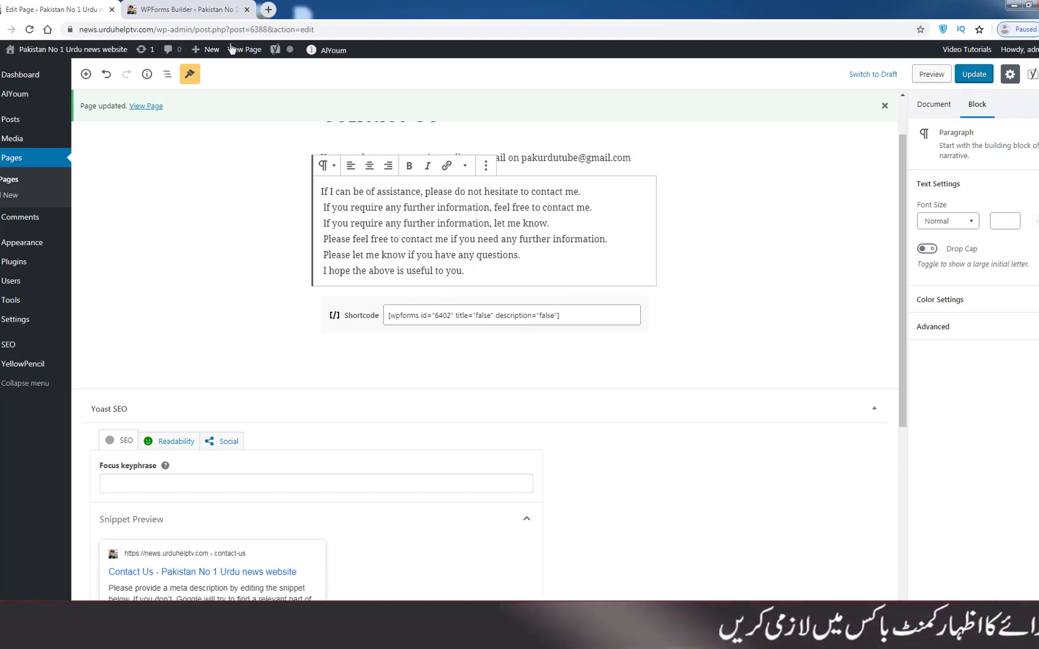
View the published Contact Us page and examine its contact text and the name, email and message fields of the form.
click(143, 108)
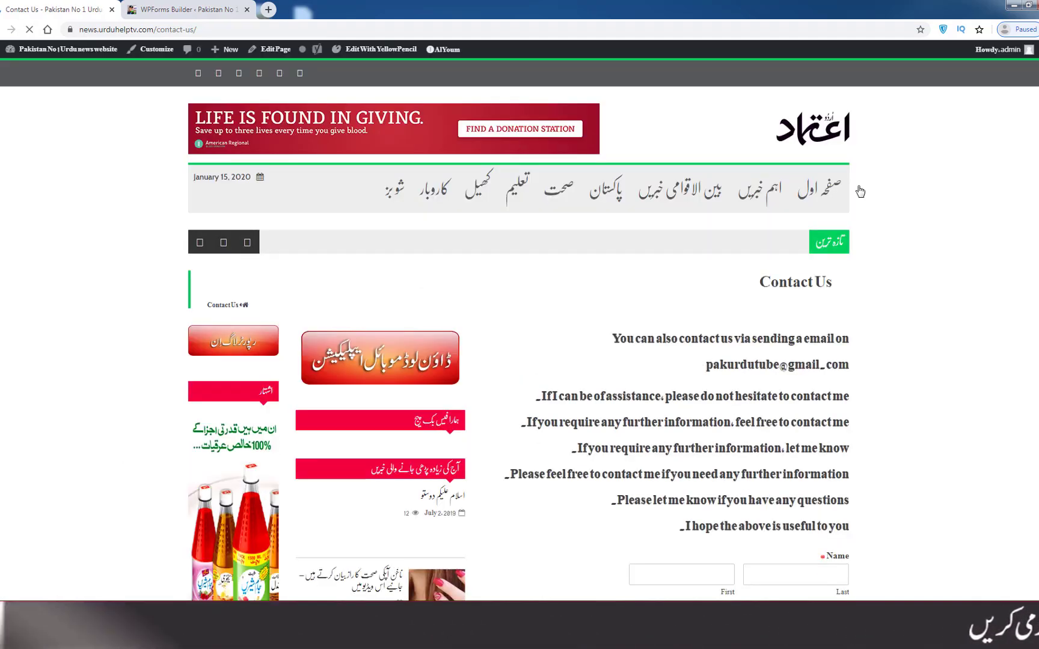
scroll(518, 324, down, 2)
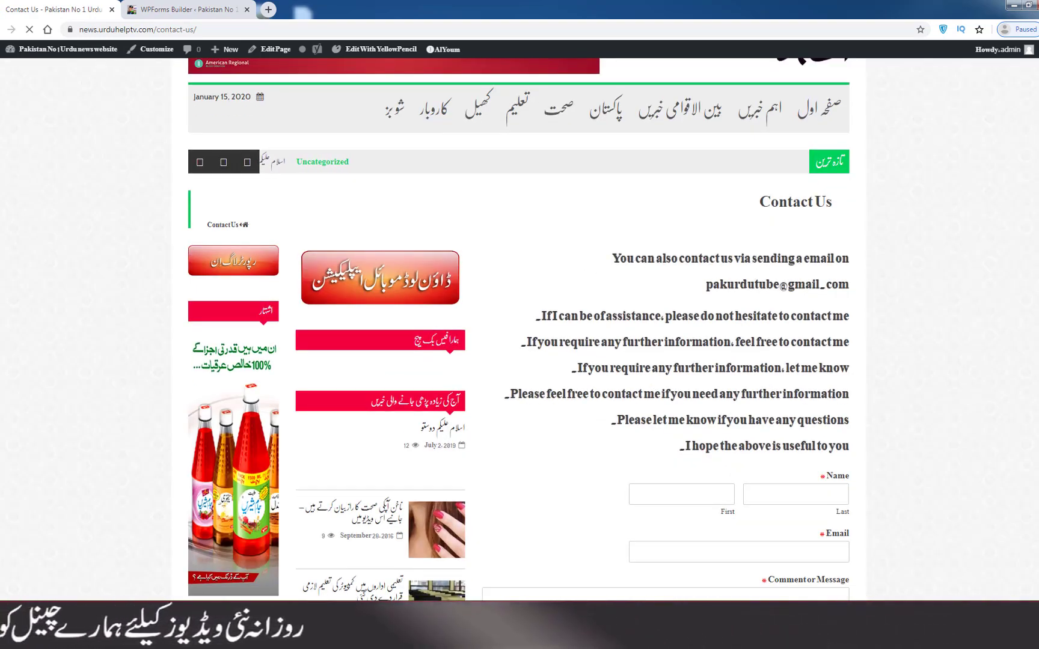
scroll(772, 272, down, 2)
scroll(693, 494, down, 1)
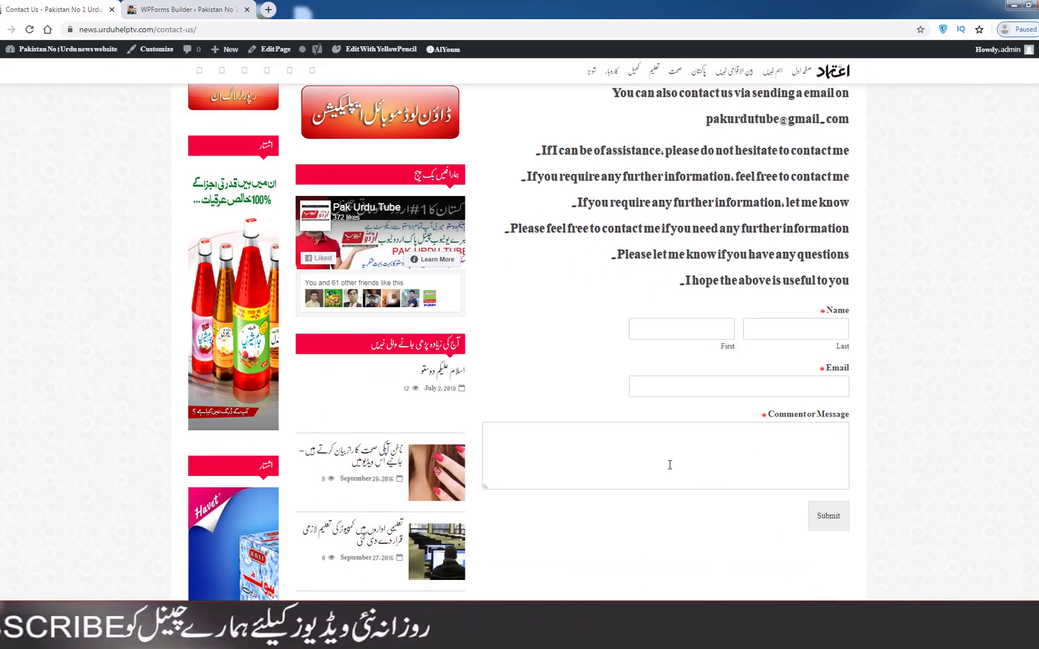
click(671, 387)
click(674, 337)
click(810, 325)
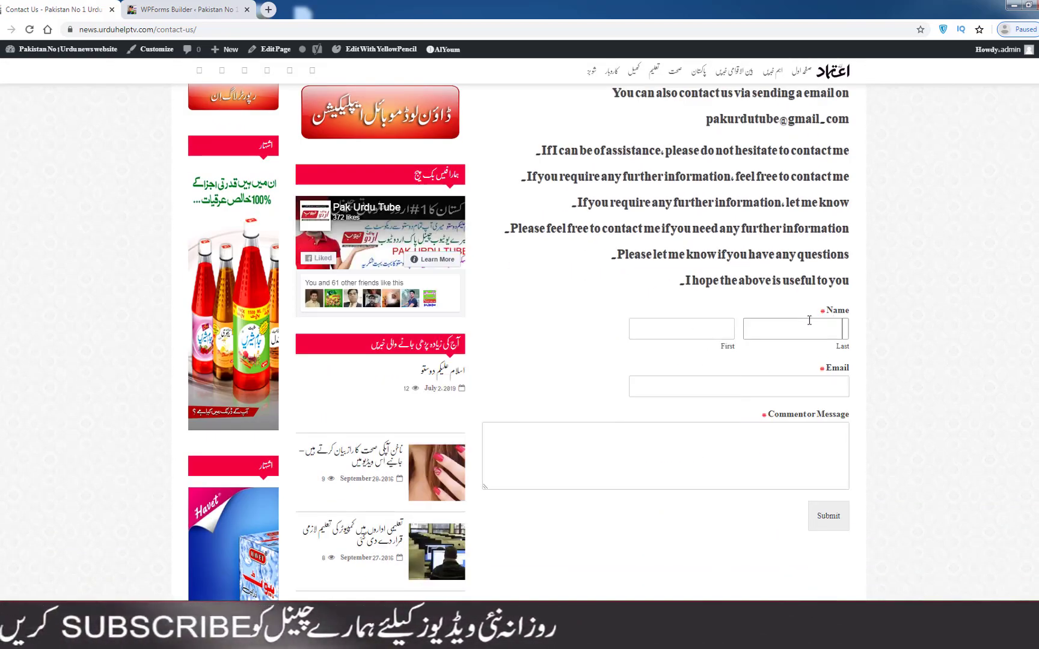
scroll(668, 285, up, 4)
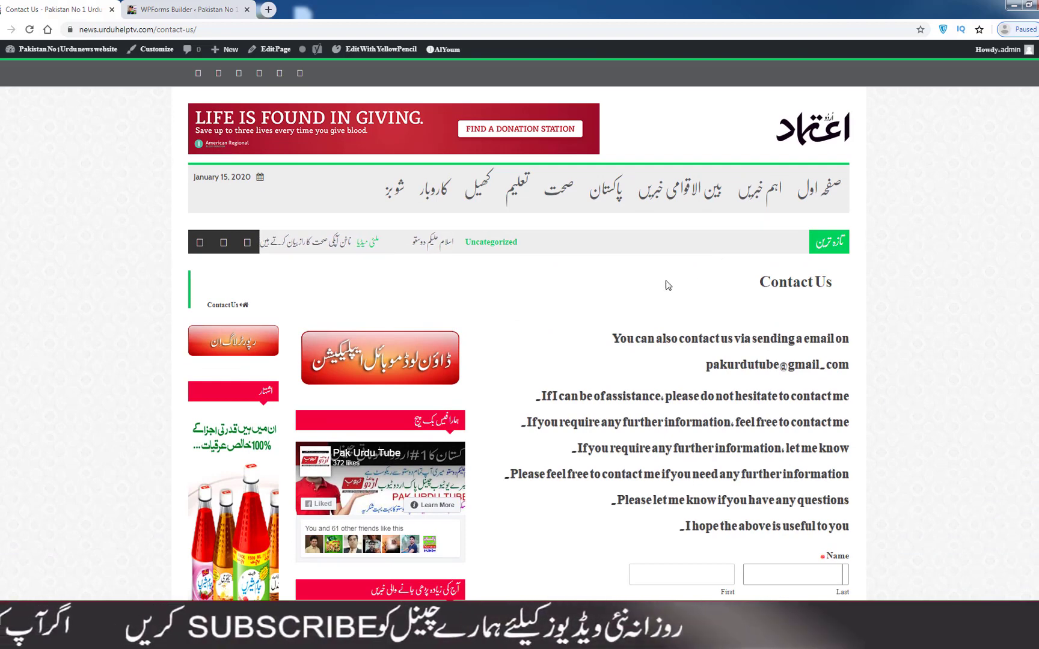
Return to the WordPress dashboard and open the About Us page for editing from the list of all pages.
mouse_move(27, 49)
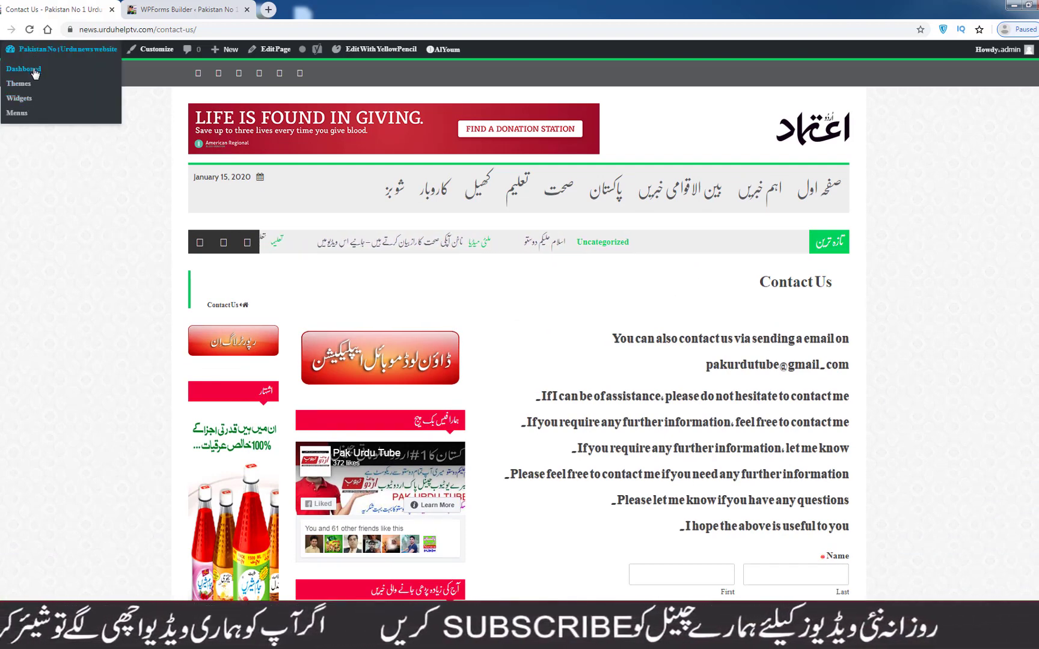
click(34, 71)
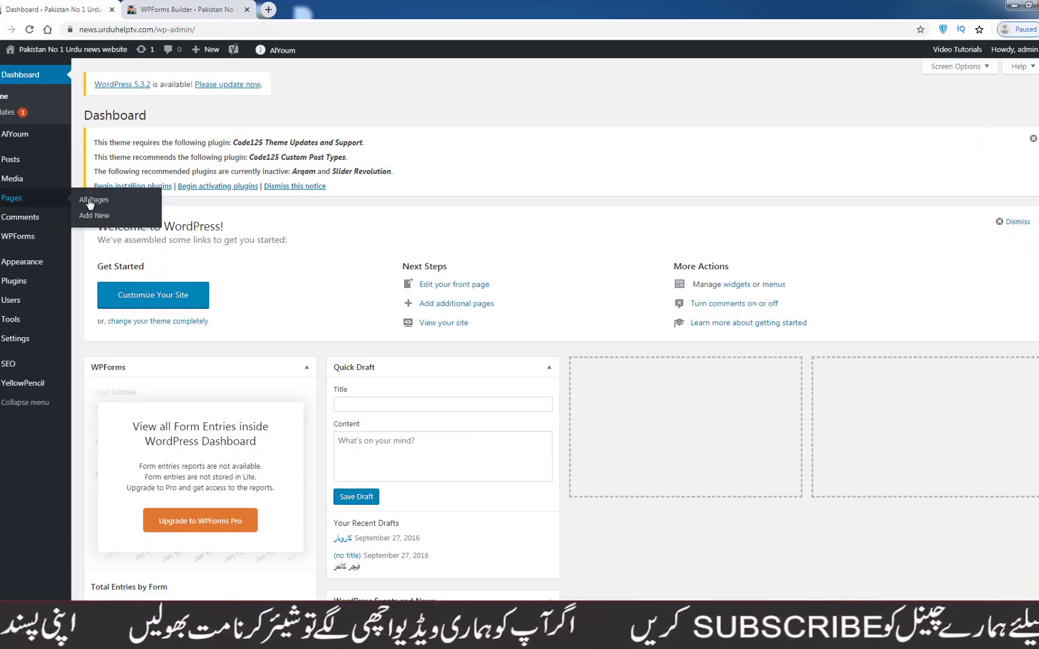
click(88, 203)
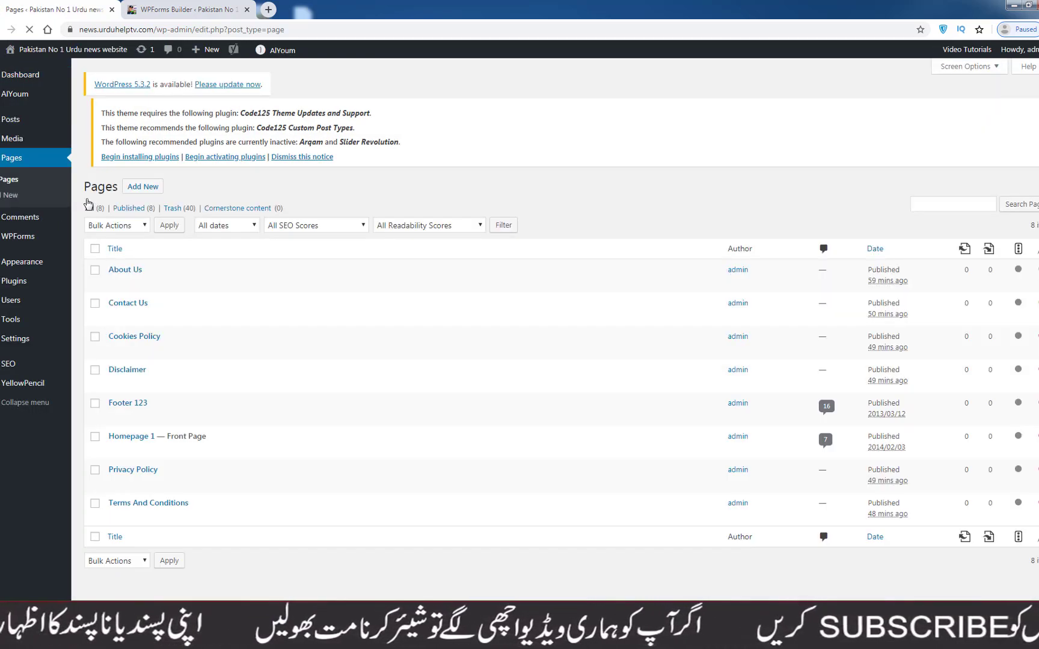
click(115, 294)
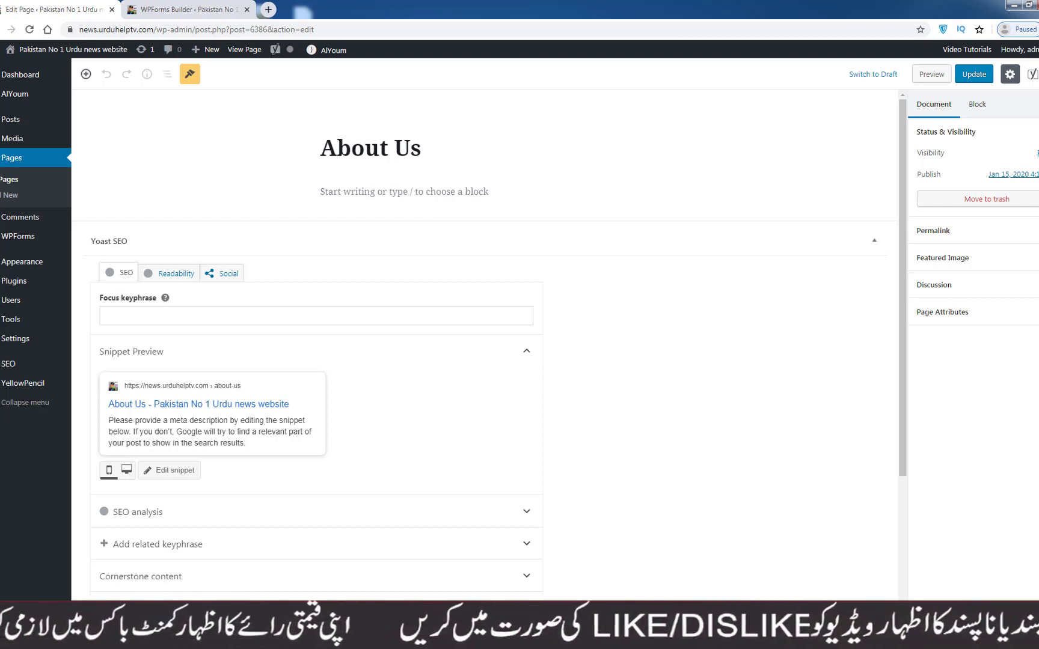
Close the contact text document in Notepad, saving its changes.
key(alt+Tab)
click(858, 227)
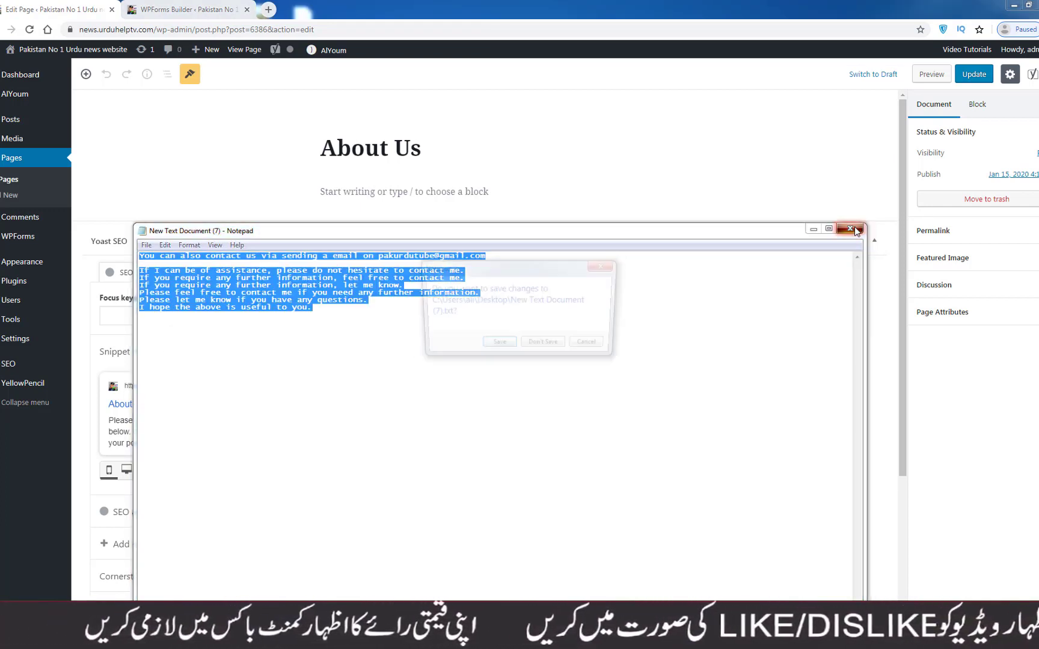
click(510, 348)
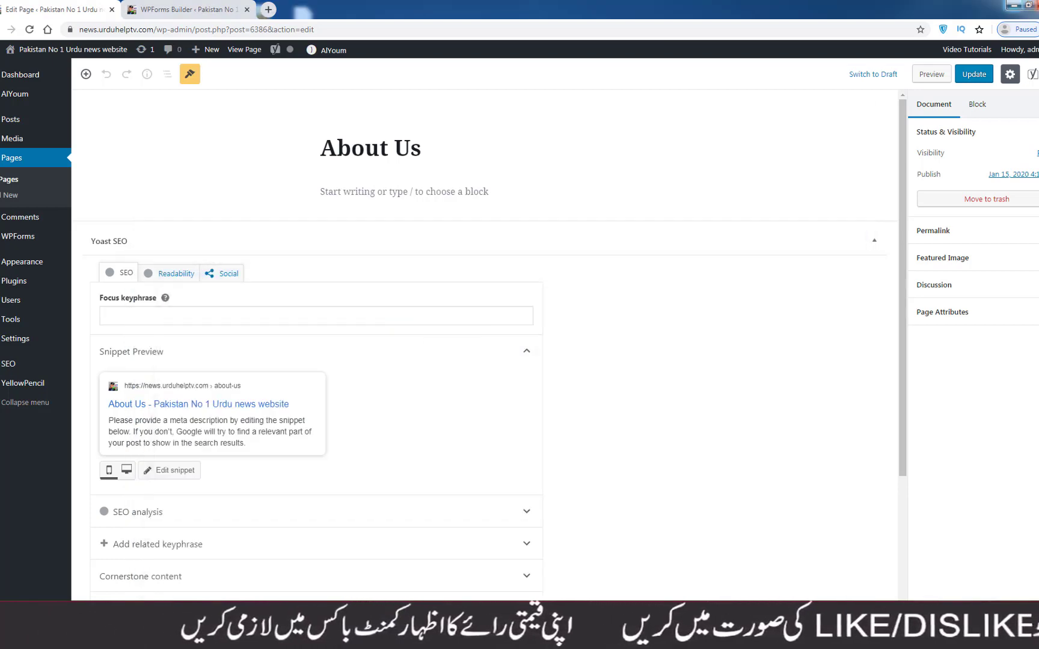
Open the "about us" text file from the desktop and copy all of its text.
click(1014, 6)
double_click(603, 258)
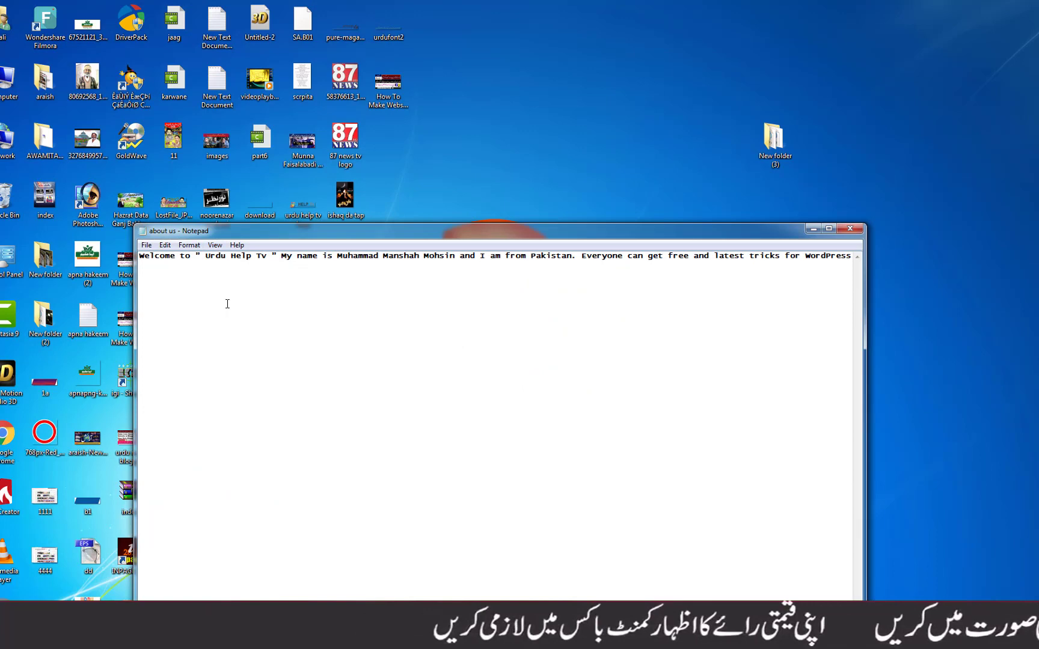
right_click(227, 304)
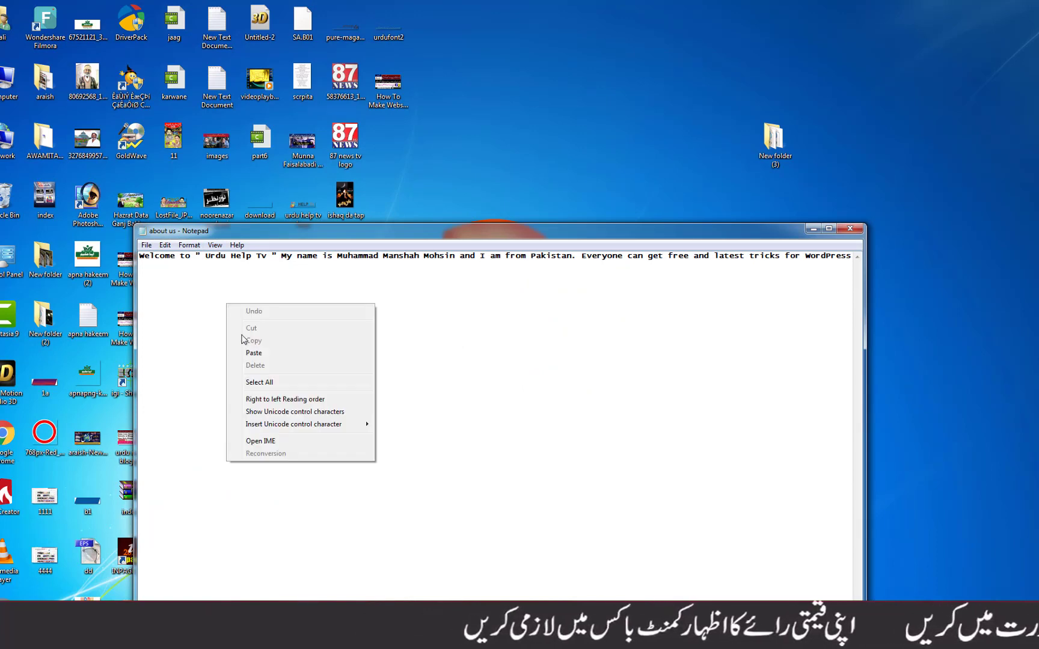
click(253, 380)
right_click(264, 346)
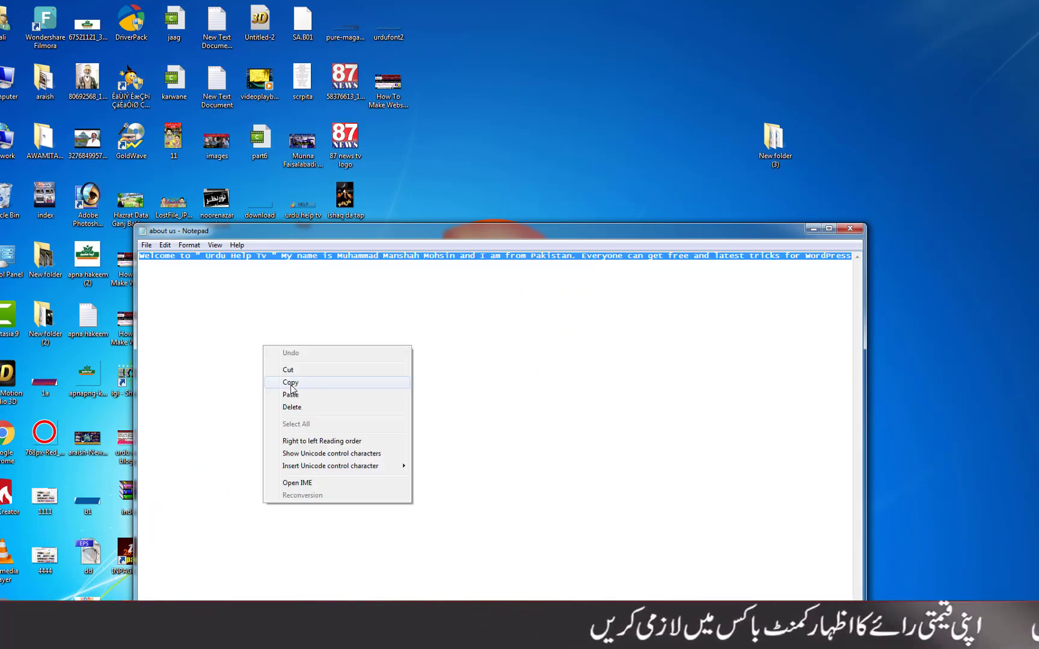
click(291, 383)
Switch back to the browser, paste the copied text into the body of the About Us page and update the page.
click(289, 641)
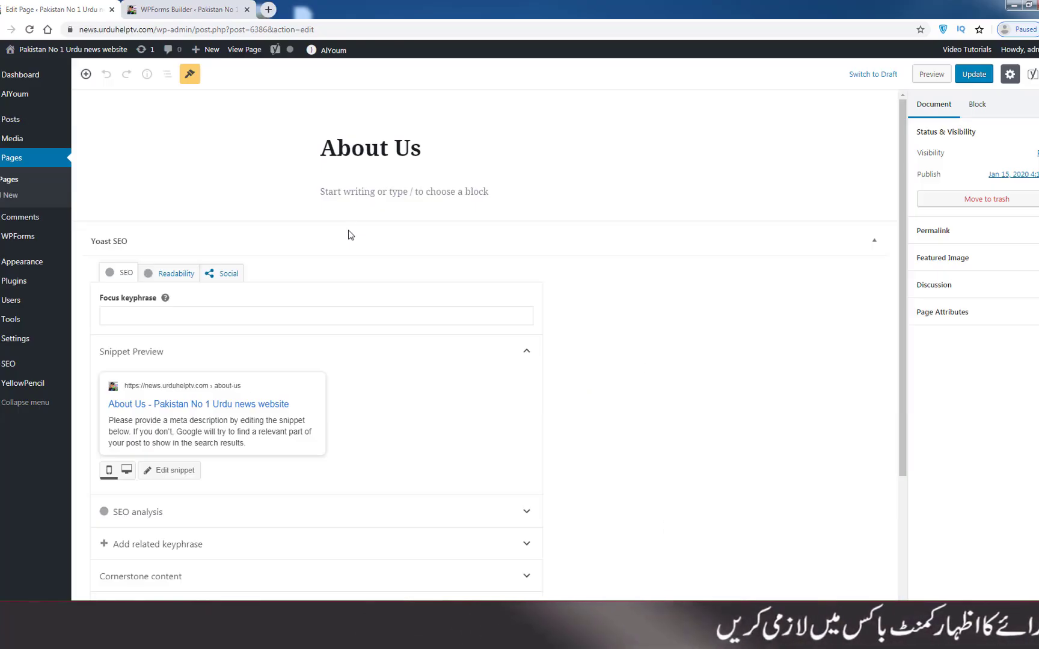
right_click(385, 191)
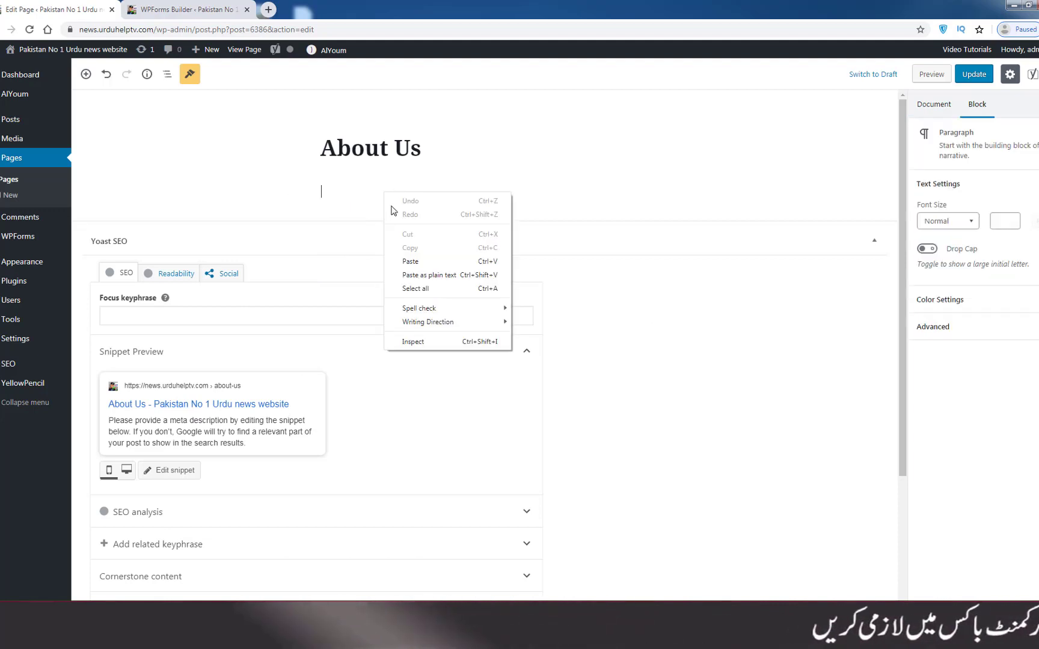
click(409, 258)
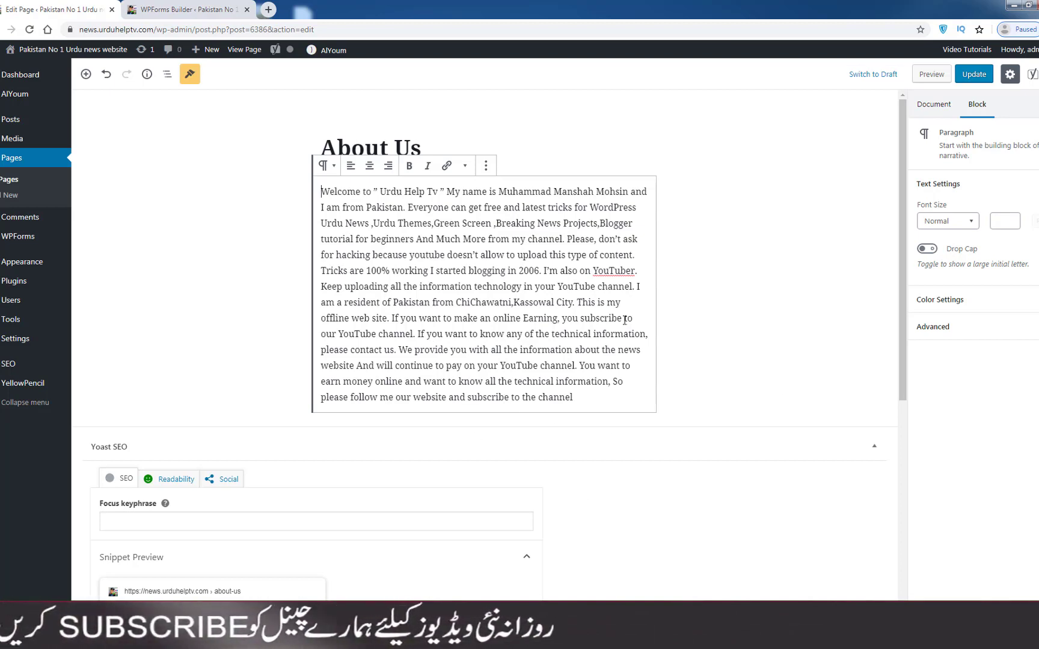
click(975, 75)
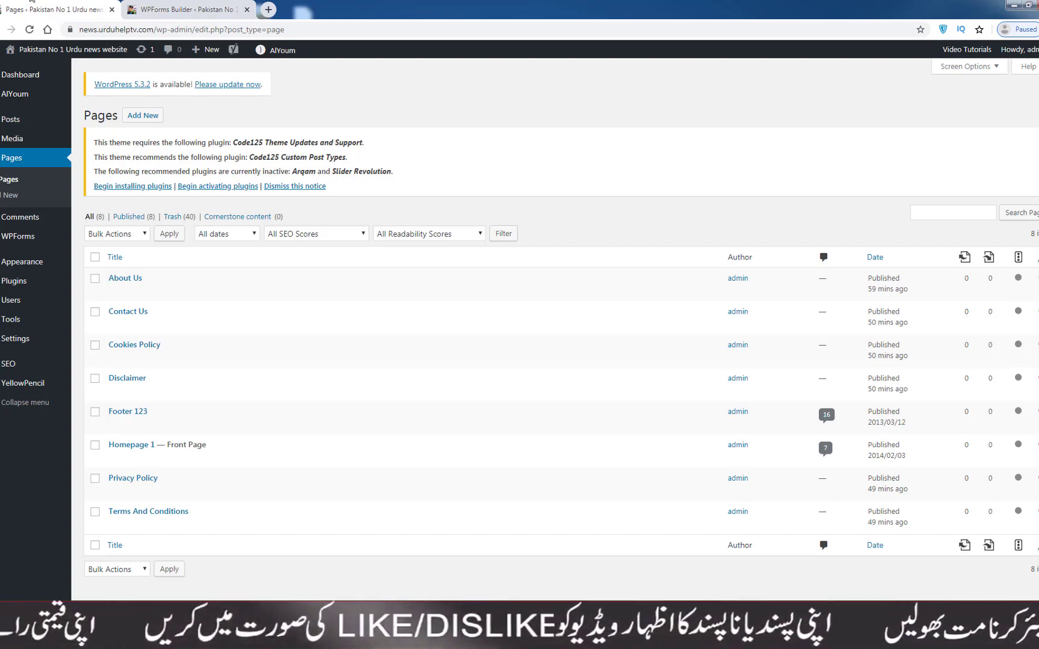
click(160, 6)
click(77, 11)
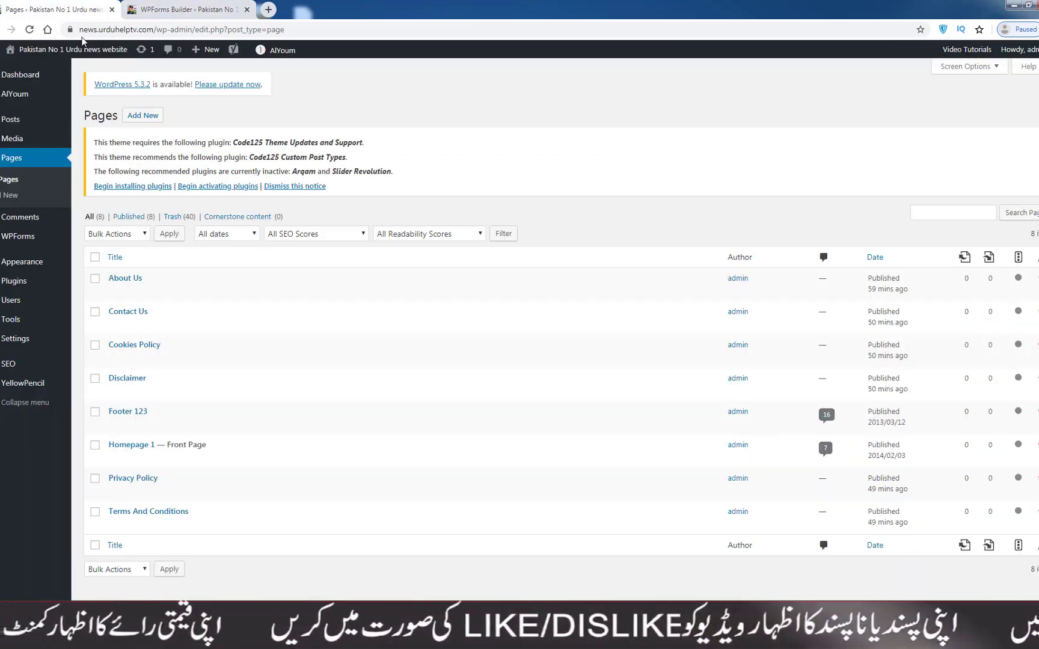
Open the site's front page in a new browser tab and view it.
right_click(43, 51)
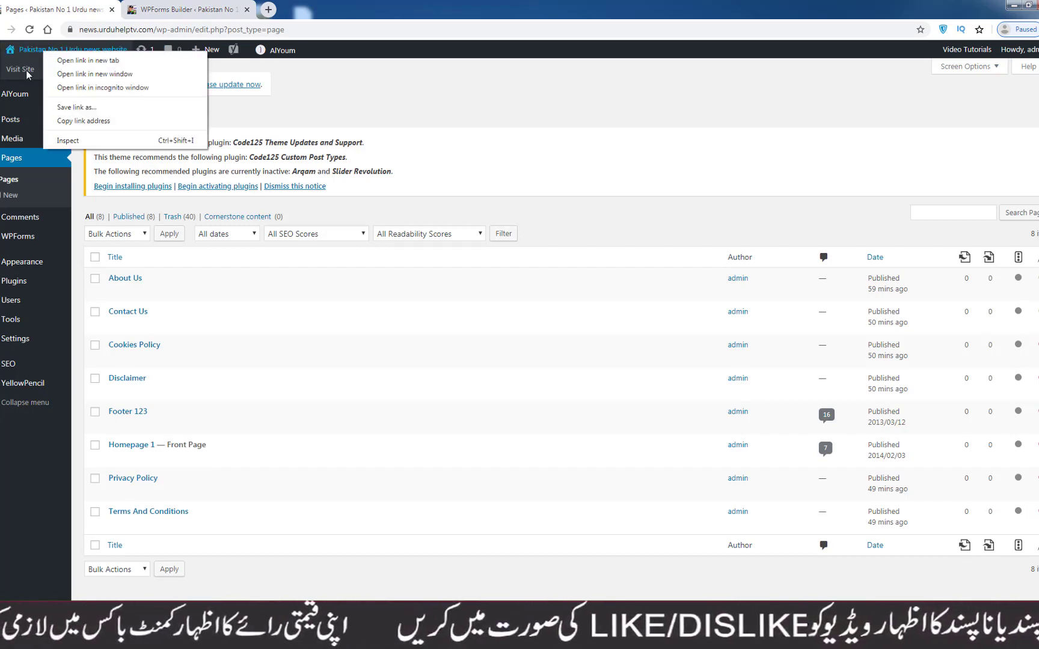
click(87, 60)
click(329, 7)
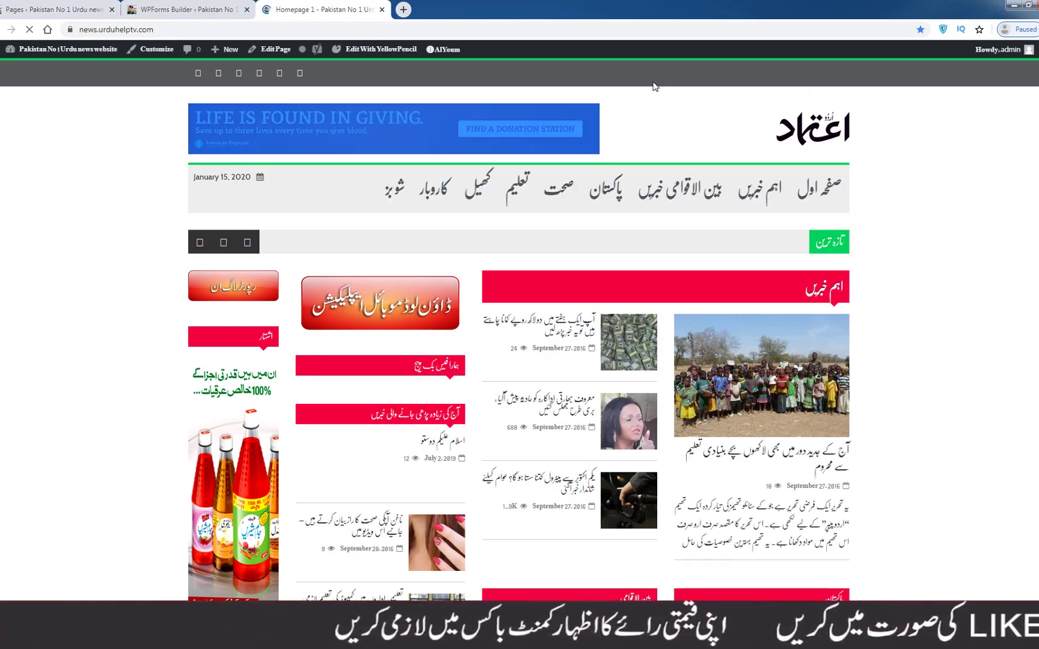
Return to the WordPress dashboard, open the menu management page and load the Top Menu for editing.
click(18, 9)
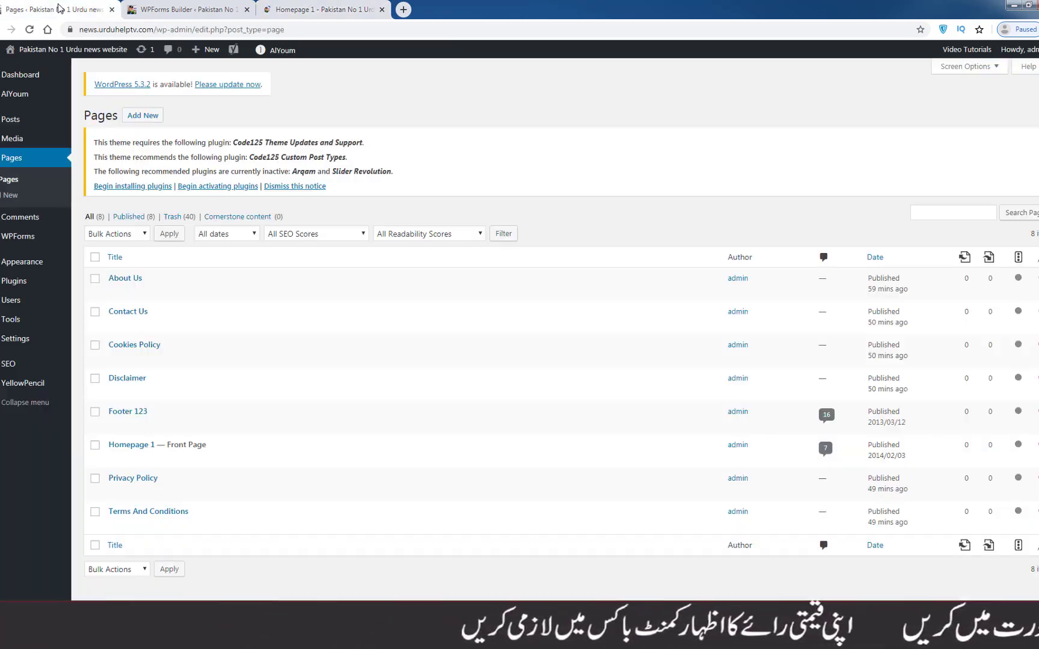
mouse_move(23, 263)
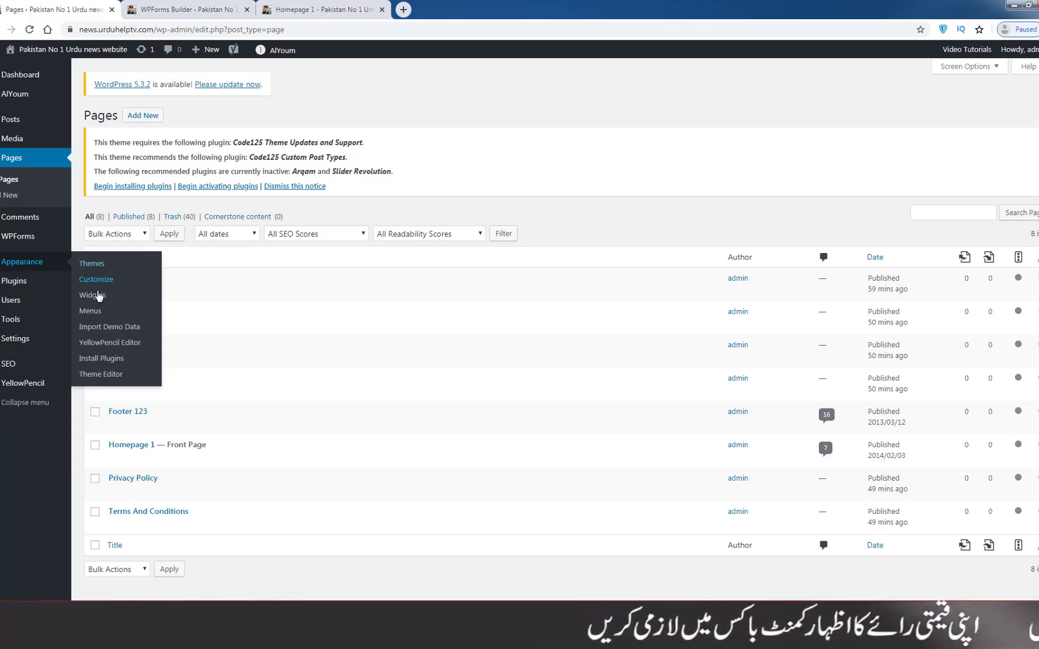
click(90, 312)
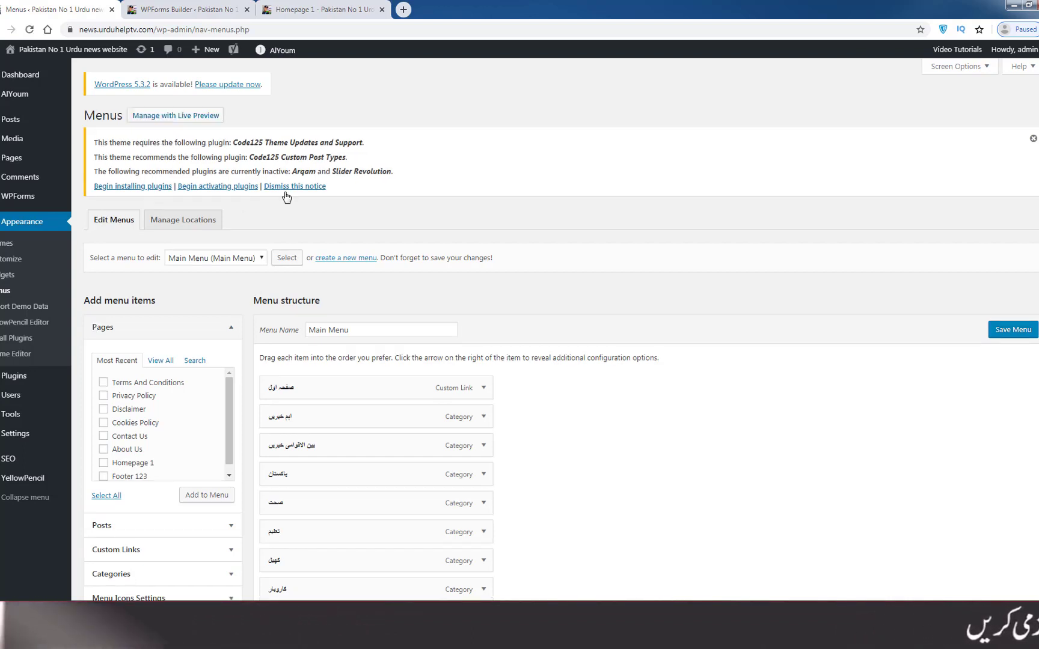
click(247, 259)
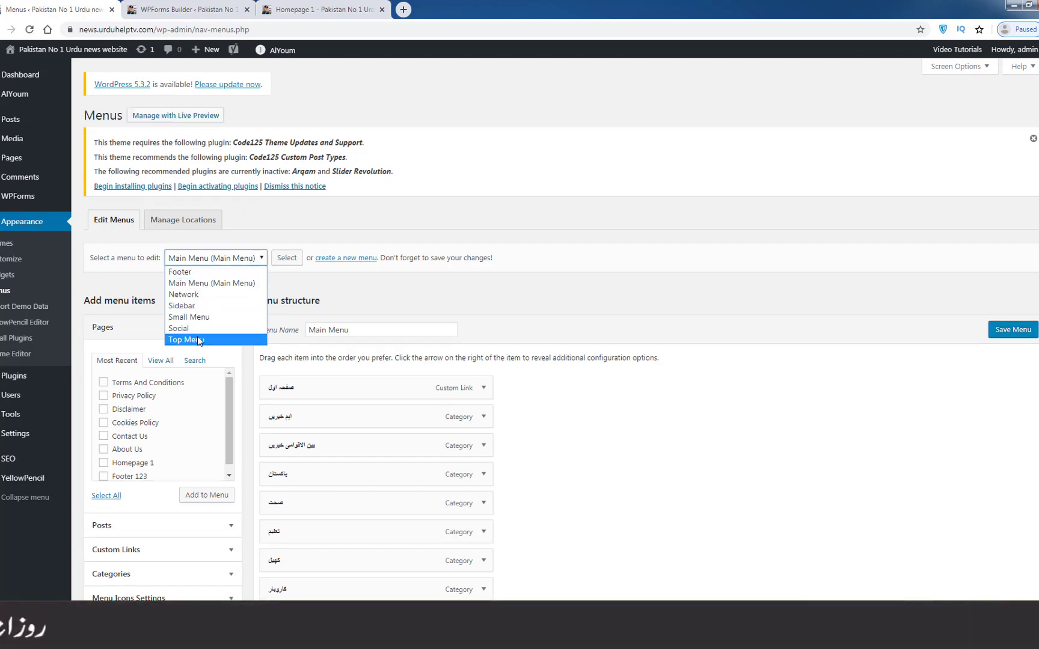
click(215, 341)
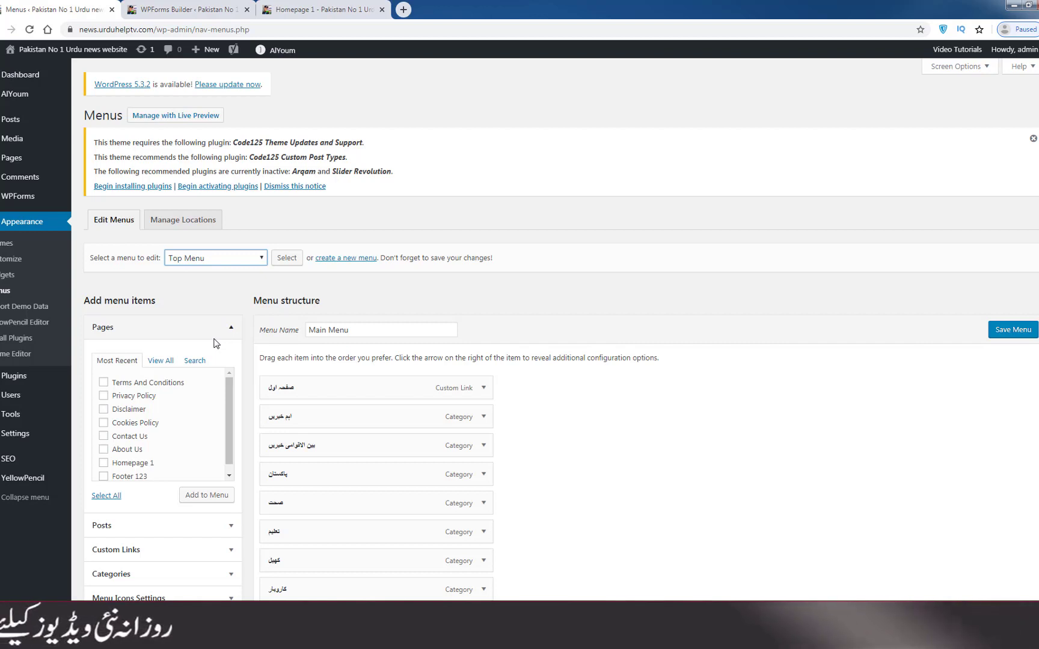
click(287, 258)
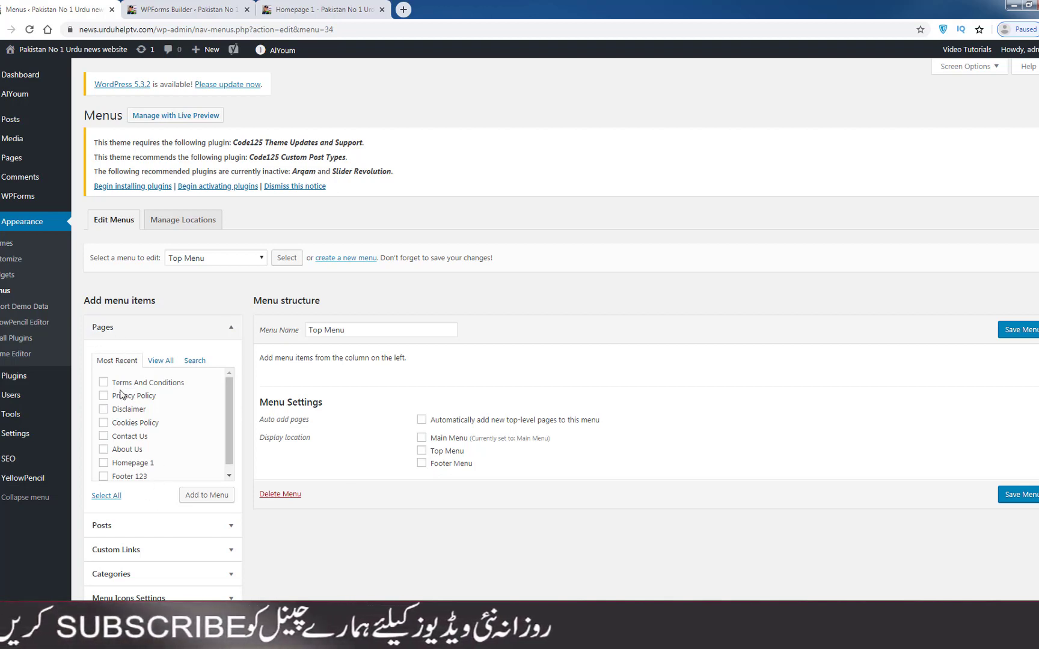
From the list of all pages, select every page for the Top Menu except Home: Homepage 1, Footer 123 and Homepage 1.
click(161, 361)
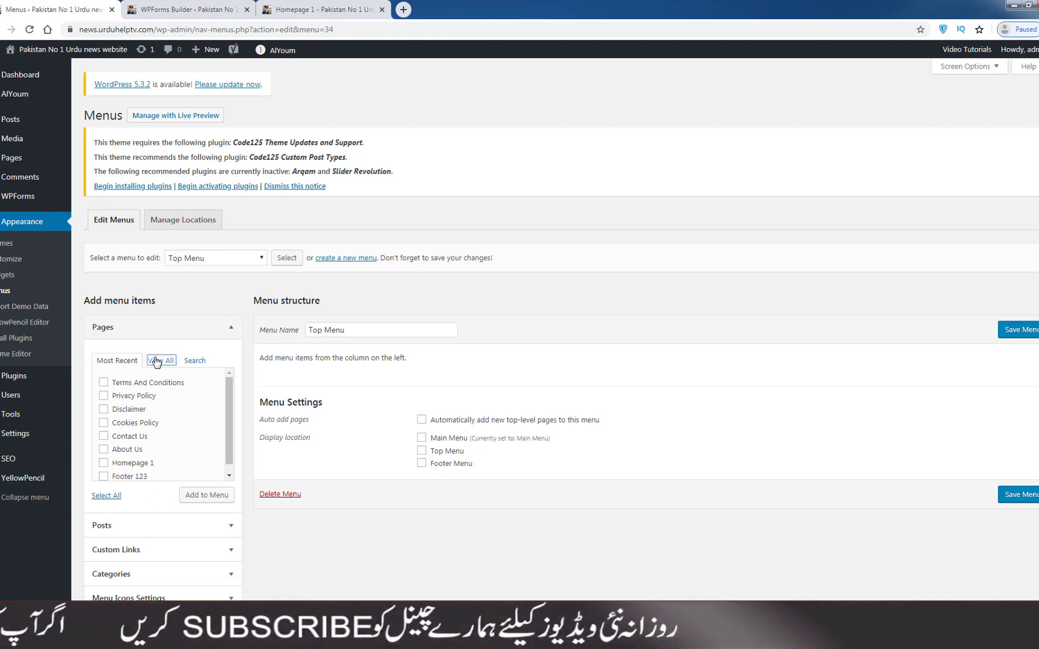
click(108, 496)
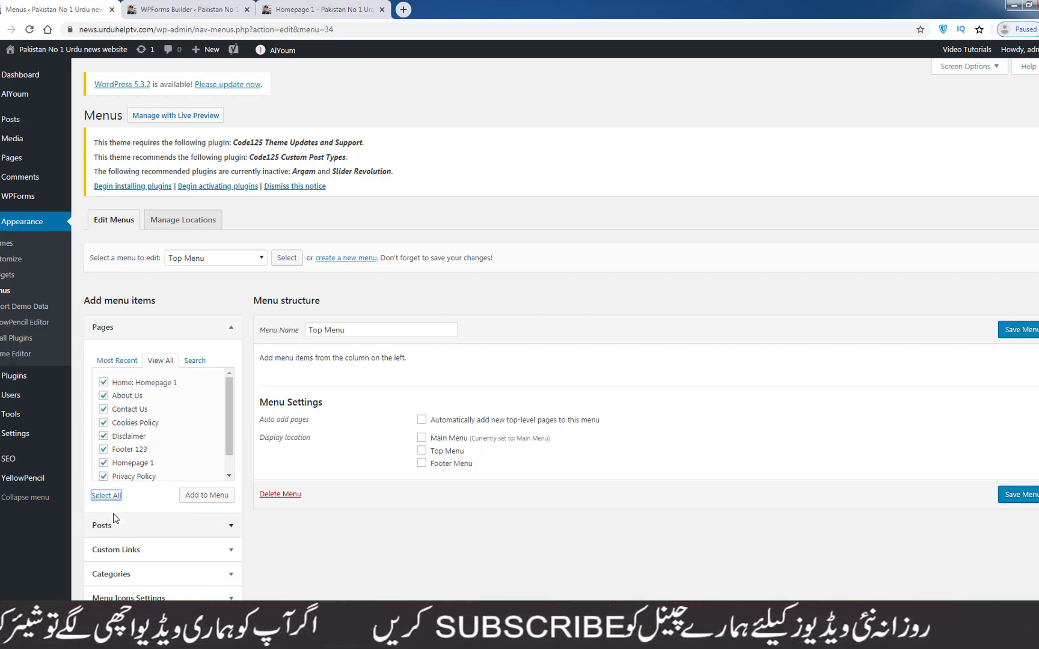
click(104, 383)
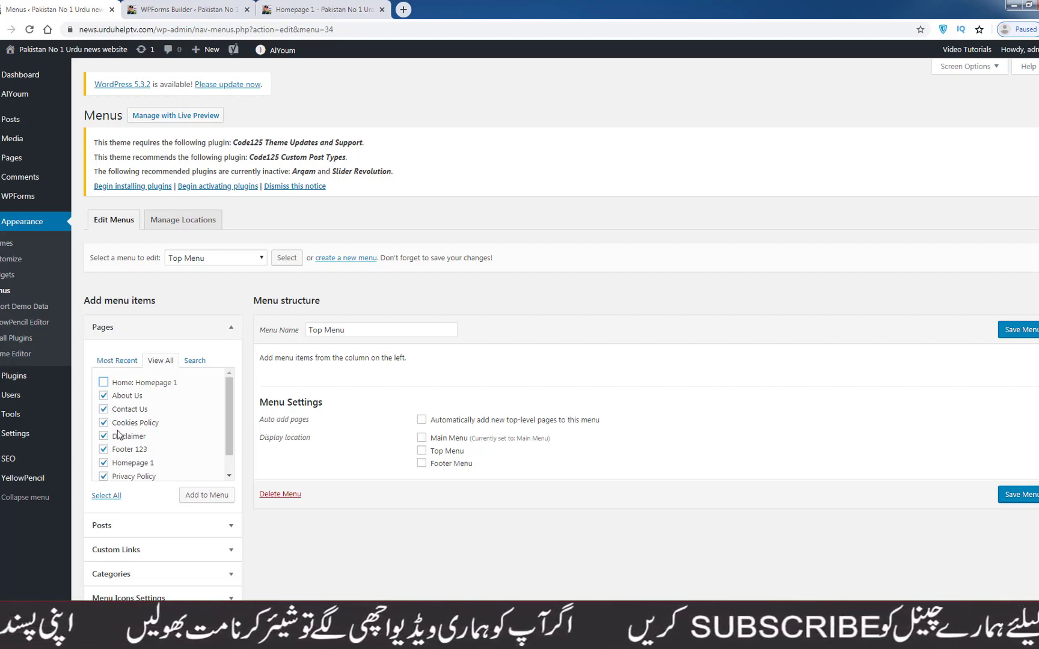
click(104, 450)
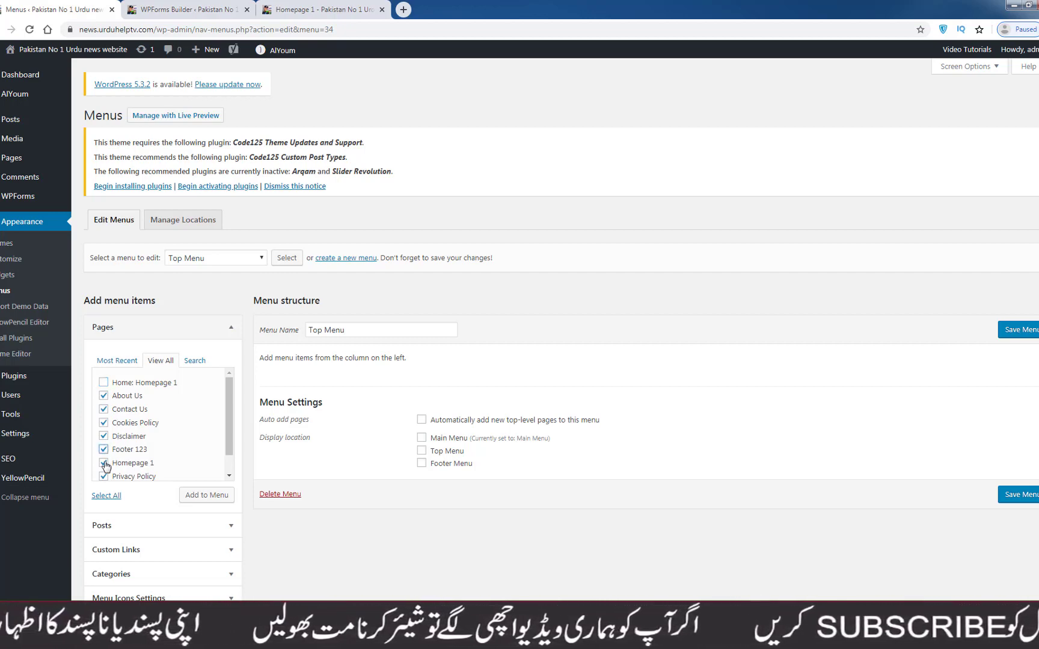
click(104, 463)
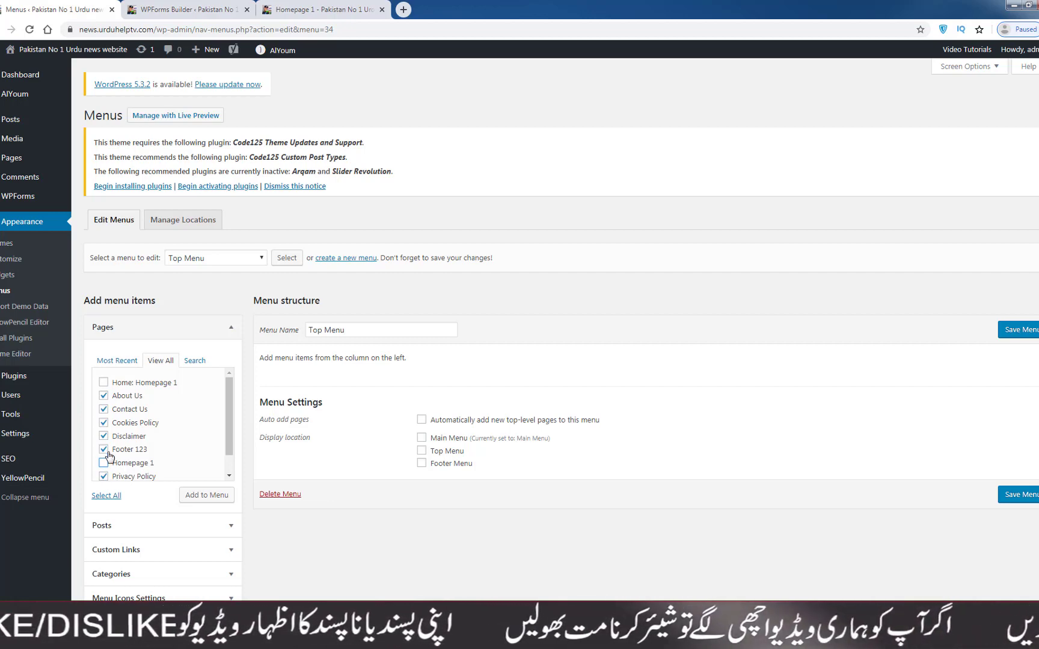
click(109, 450)
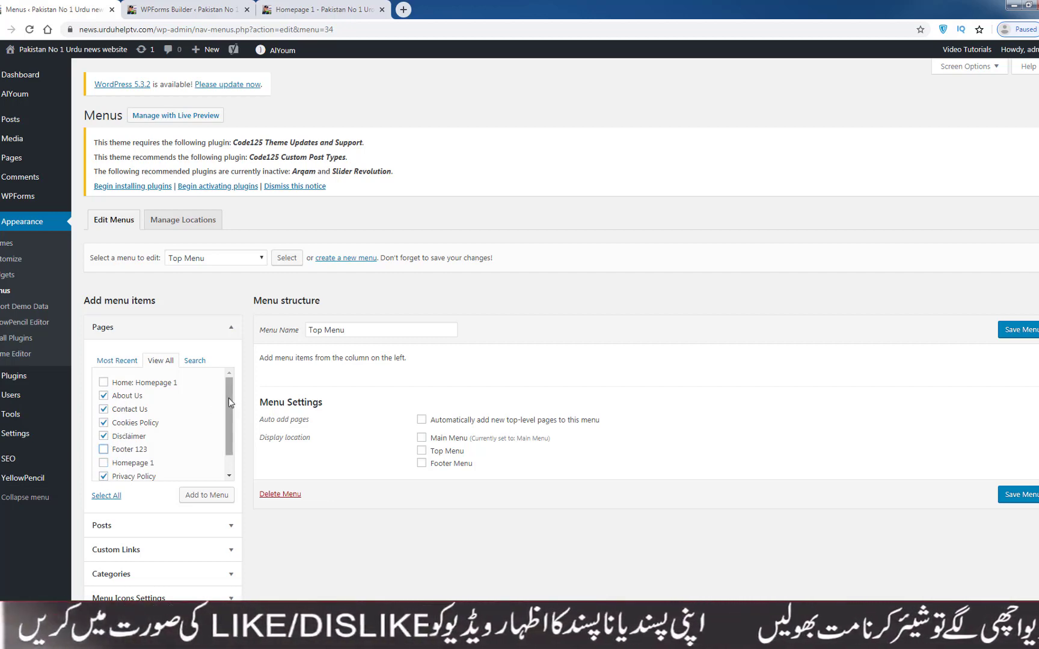
drag(228, 398, 228, 424)
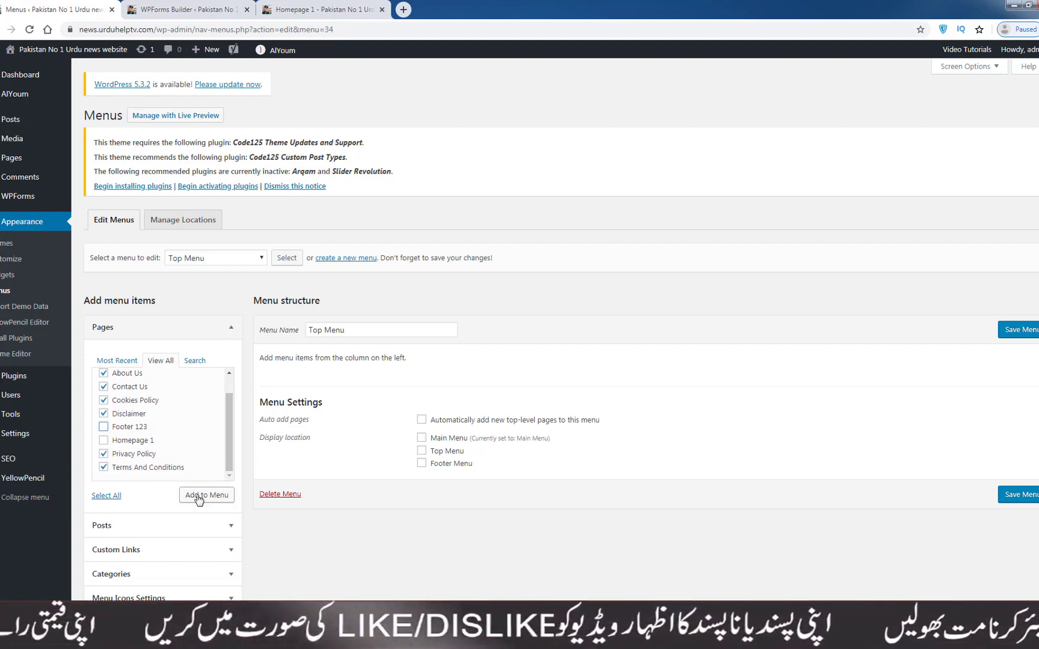